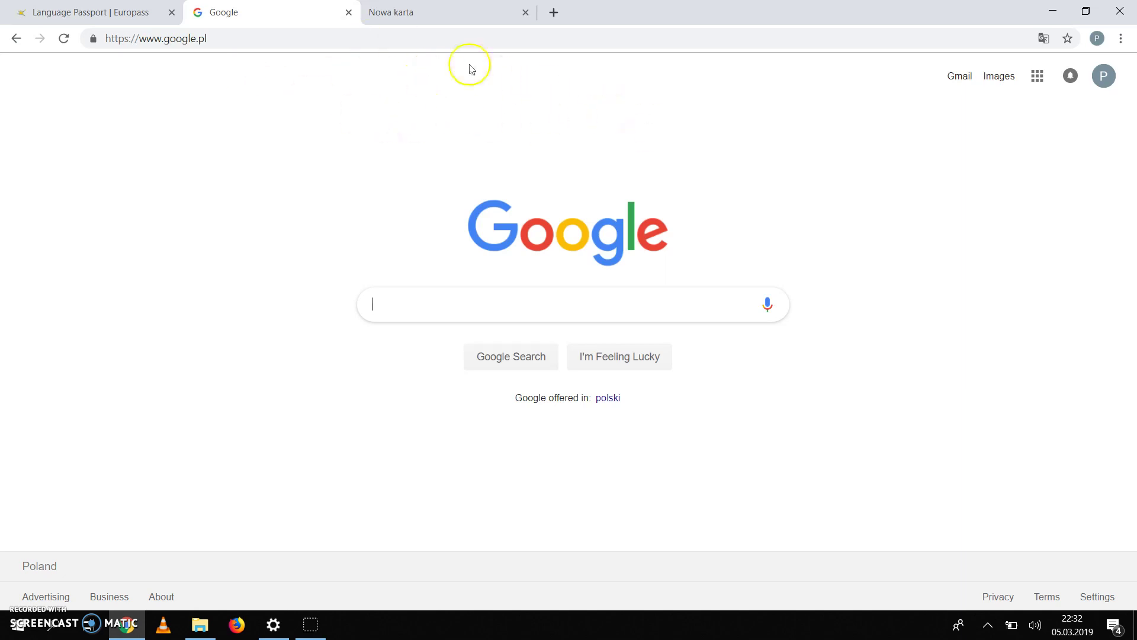
Step: Search Google for 'europass' and open the official 'Europass: Home' result
{"action": "left_click", "coordinate": [446, 41]}
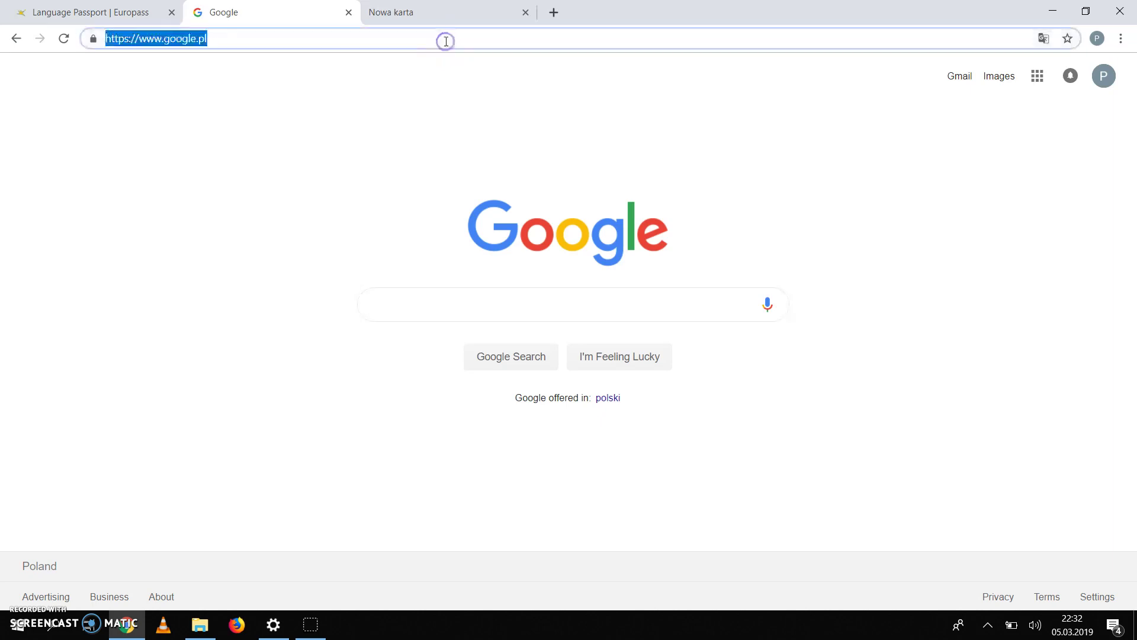
{"action": "left_click", "coordinate": [534, 305]}
{"action": "type", "text": "europass"}
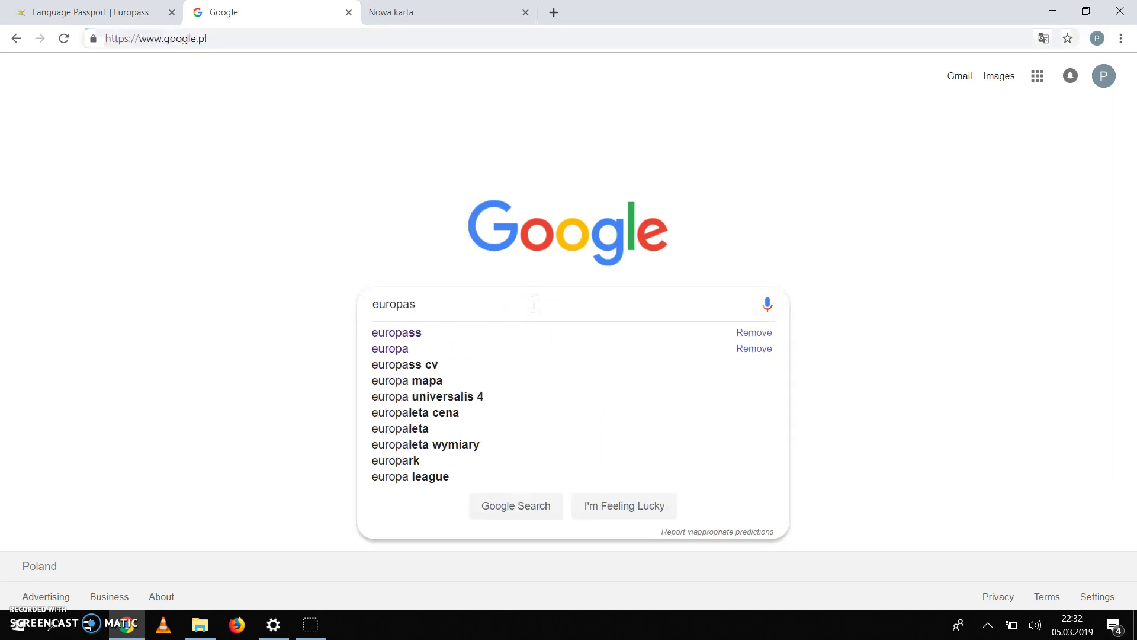
{"action": "key", "text": "Return"}
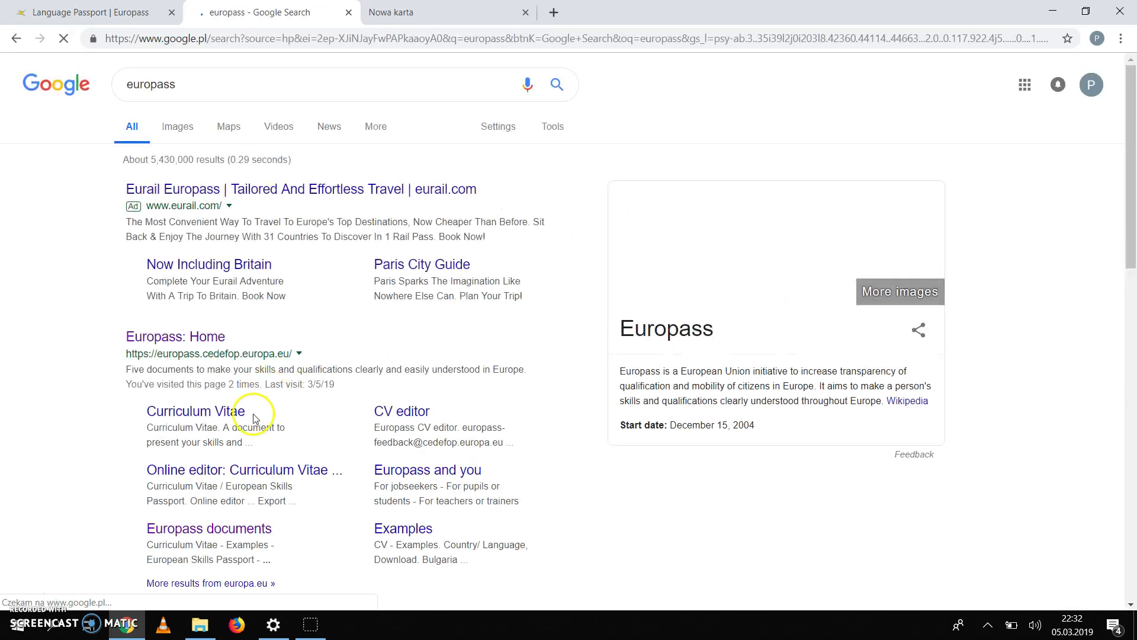
{"action": "left_click", "coordinate": [206, 337]}
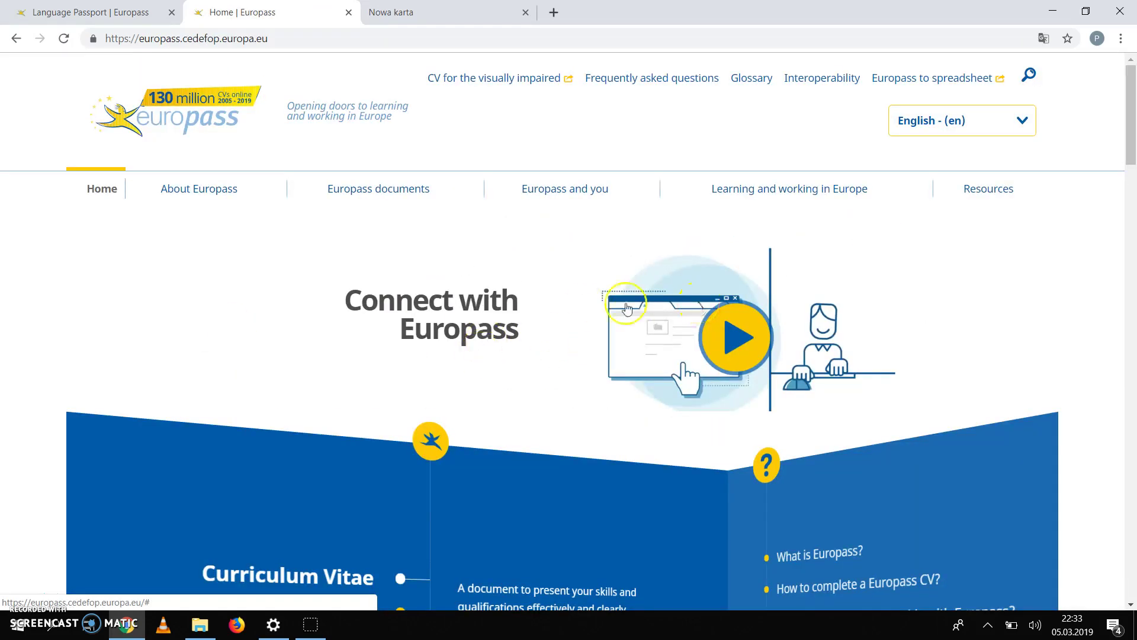
Step: Go from Europass documents to the Language Passport page and scroll through its links
{"action": "left_click", "coordinate": [381, 197]}
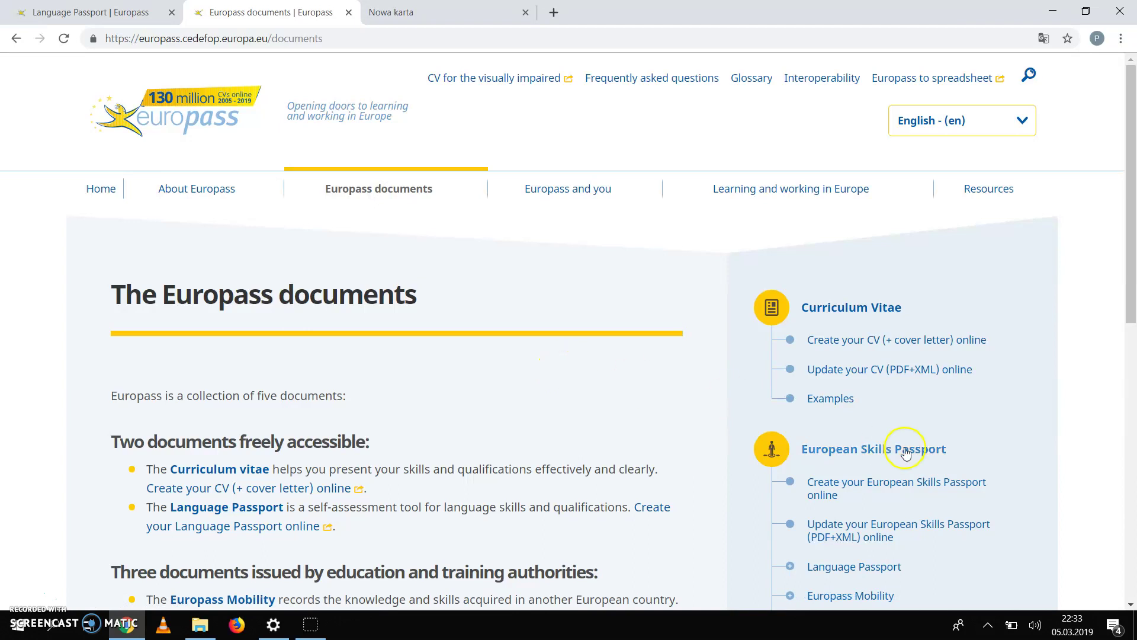
{"action": "scroll", "coordinate": [1061, 440], "scroll_direction": "down", "scroll_amount": 2}
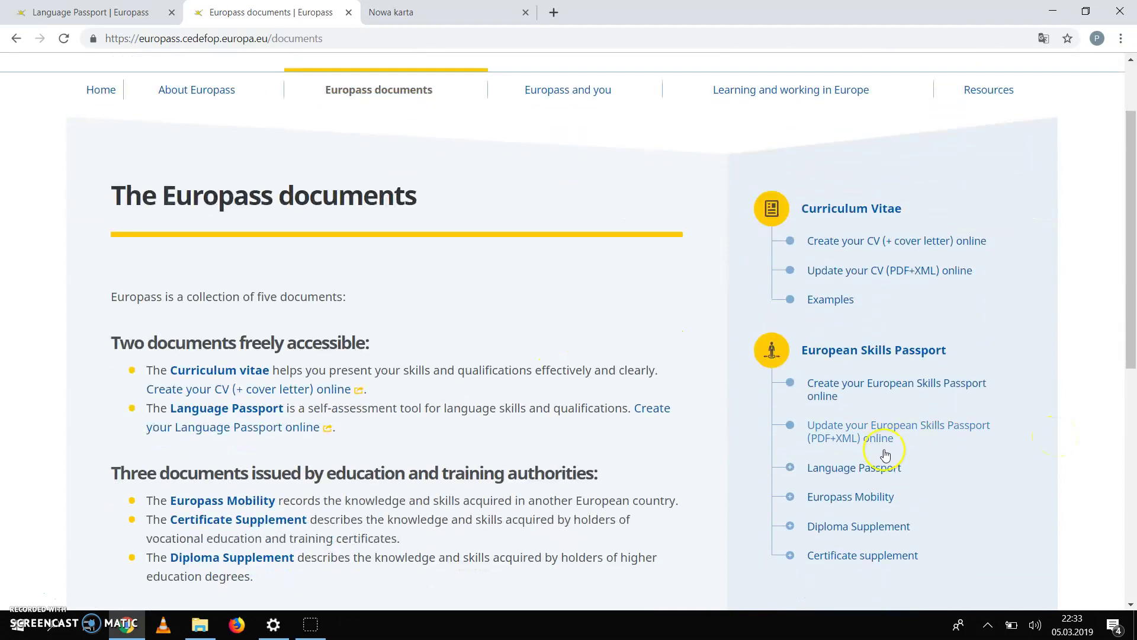
{"action": "left_click", "coordinate": [870, 468]}
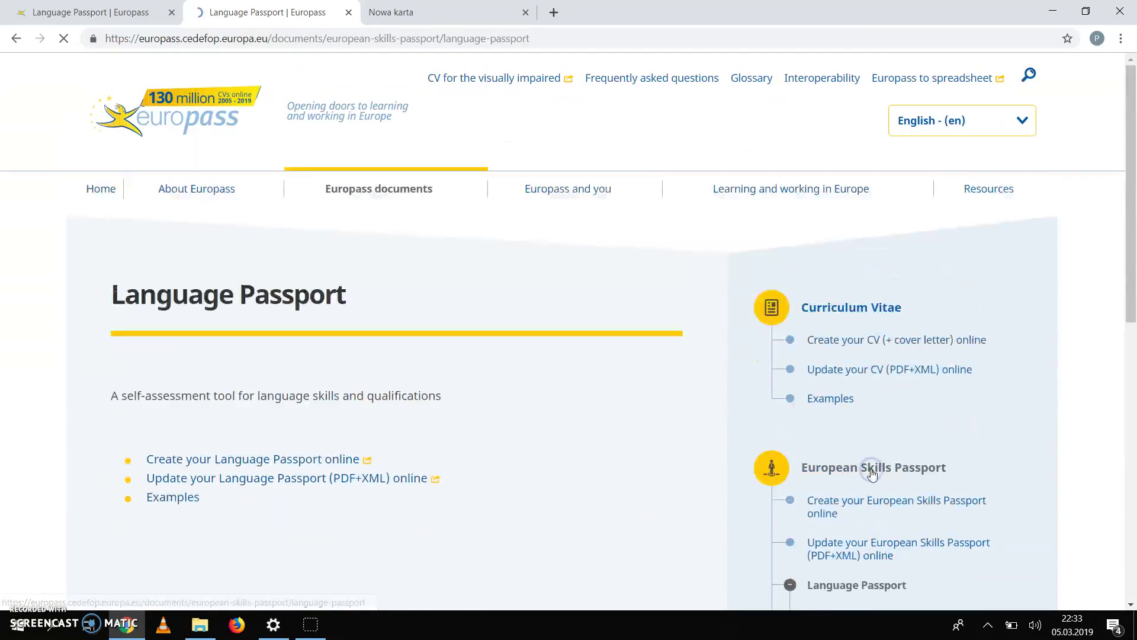
{"action": "scroll", "coordinate": [528, 438], "scroll_direction": "down", "scroll_amount": 2}
{"action": "scroll", "coordinate": [529, 437], "scroll_direction": "down", "scroll_amount": 2}
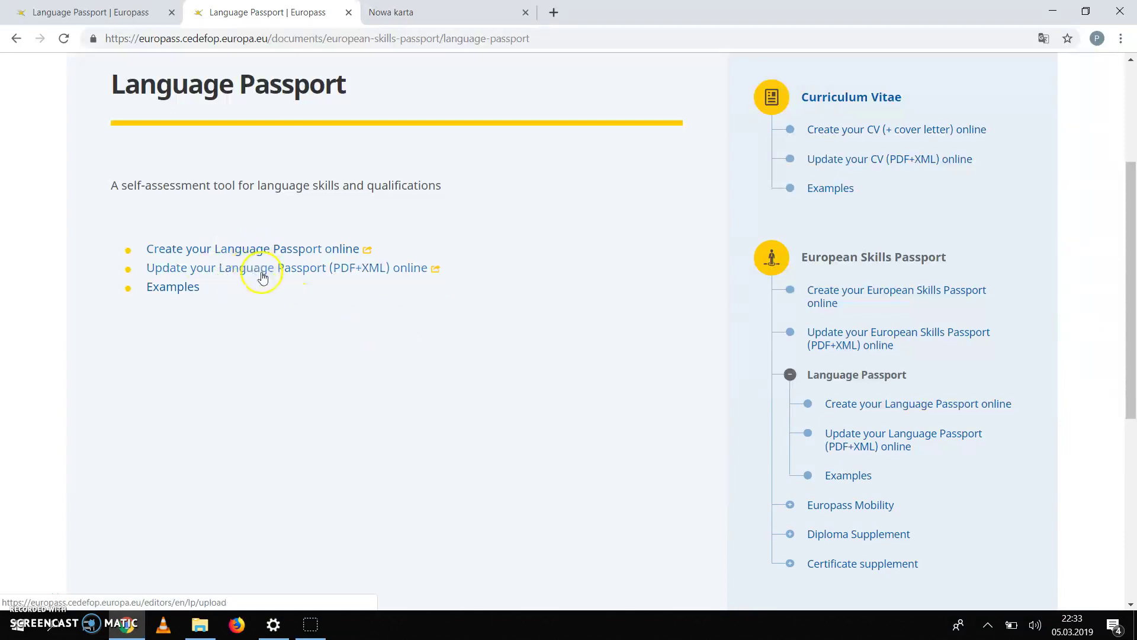
Step: Start updating a Language Passport online and import the CV-Europass PDF from drive F:
{"action": "left_click", "coordinate": [263, 277]}
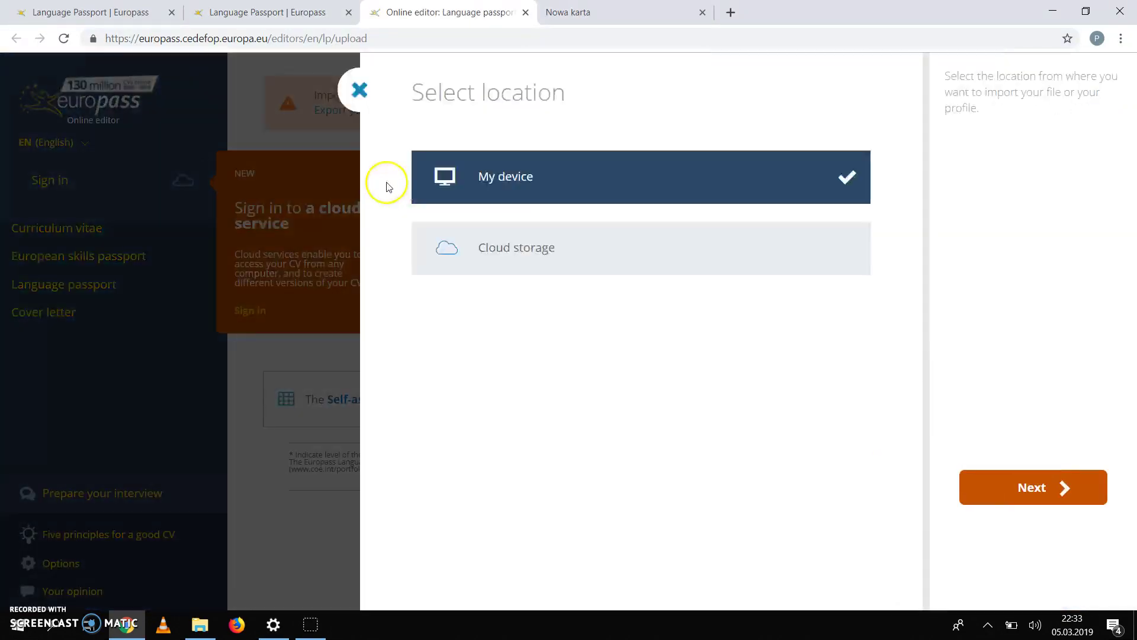
{"action": "left_click", "coordinate": [589, 176]}
{"action": "left_click", "coordinate": [641, 495]}
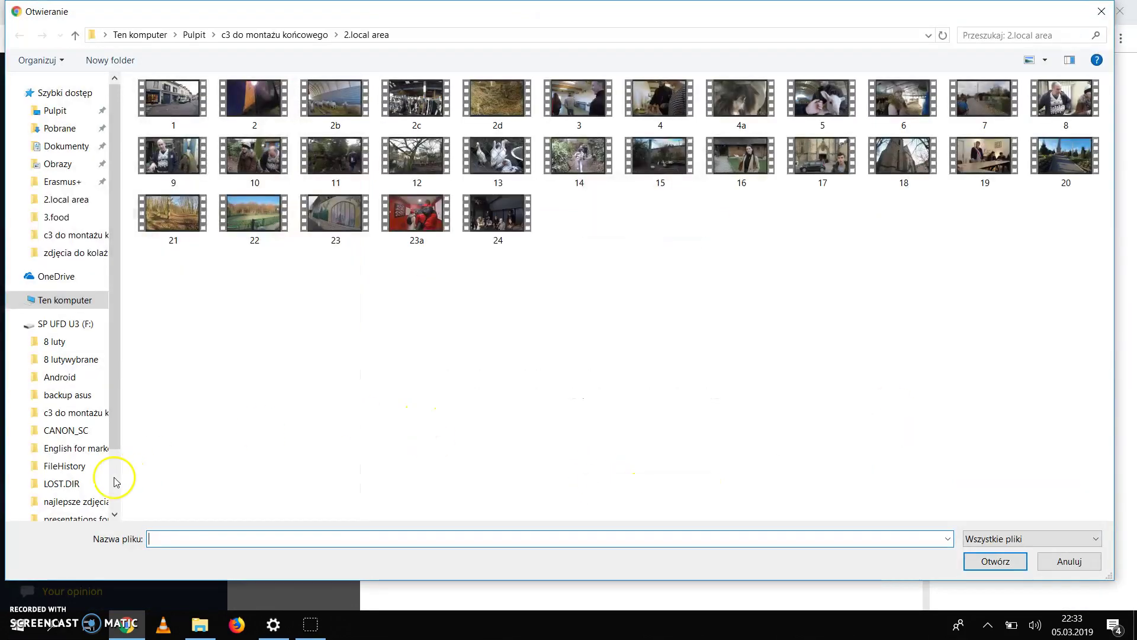
{"action": "left_click", "coordinate": [80, 324]}
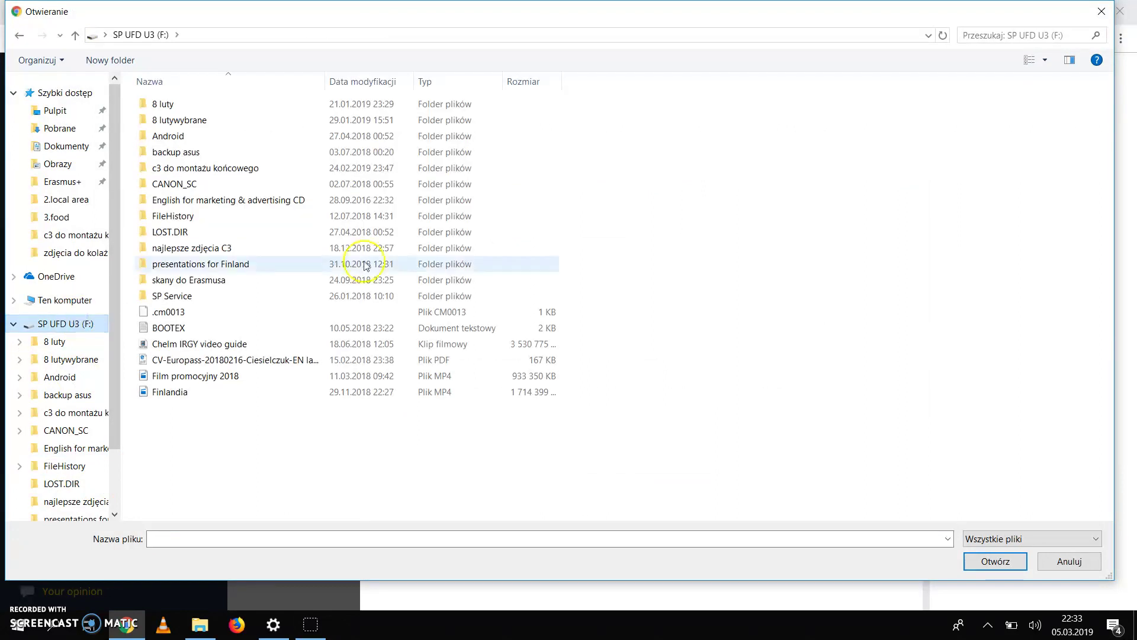
{"action": "double_click", "coordinate": [180, 362]}
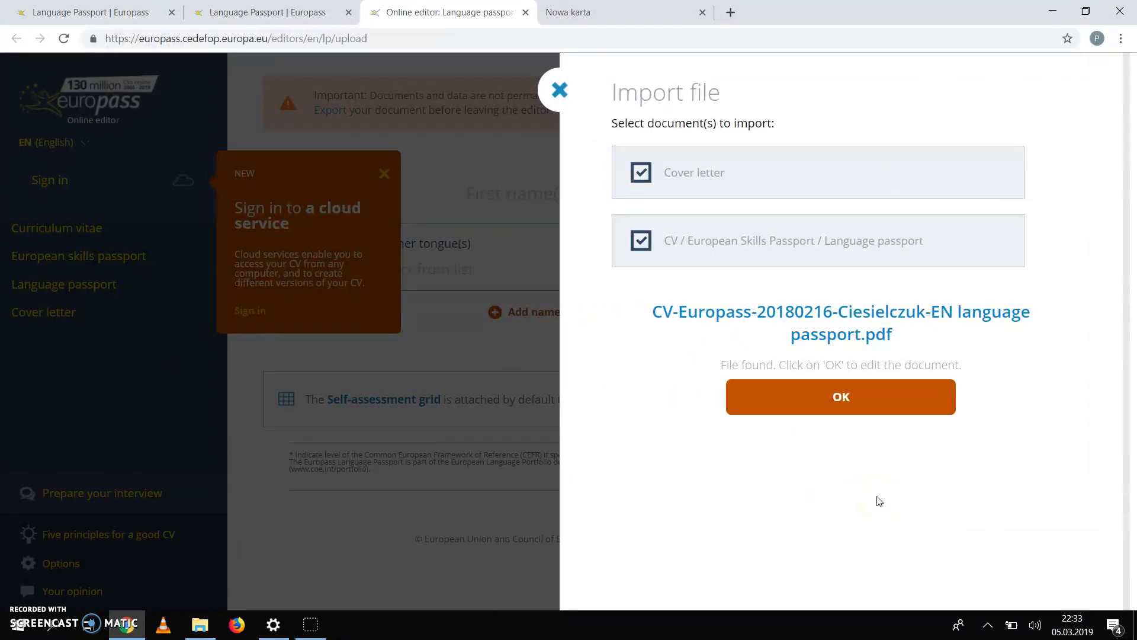
Step: Confirm the import and review the Polish mother tongue and English, French, German, Russian sections
{"action": "left_click", "coordinate": [843, 398]}
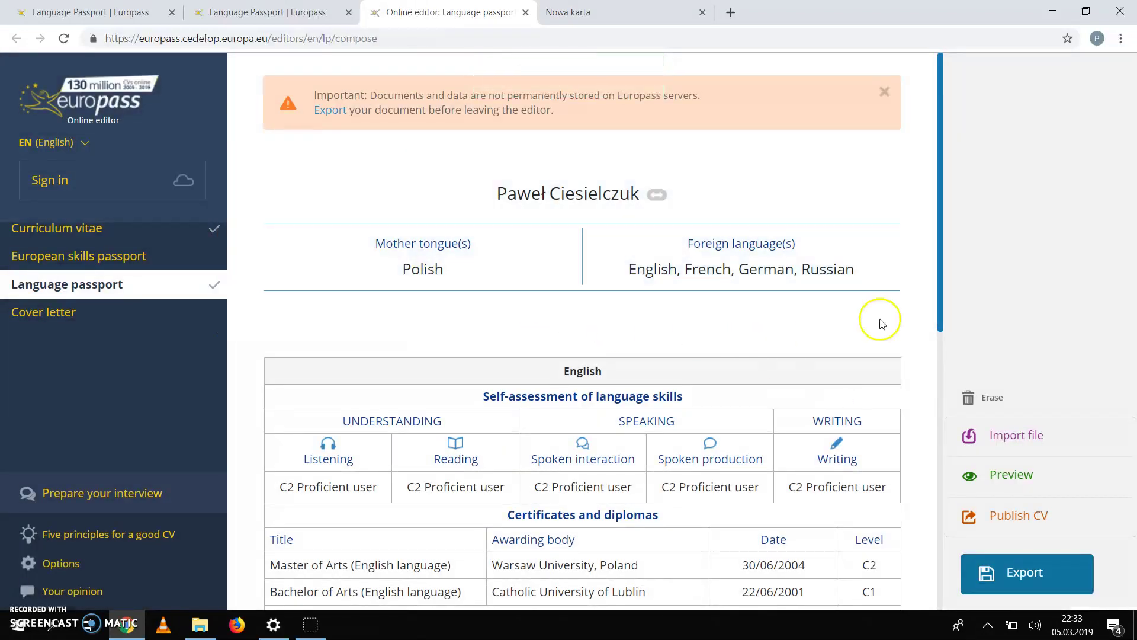
{"action": "scroll", "coordinate": [846, 343], "scroll_direction": "down", "scroll_amount": 2}
{"action": "scroll", "coordinate": [846, 344], "scroll_direction": "down", "scroll_amount": 3}
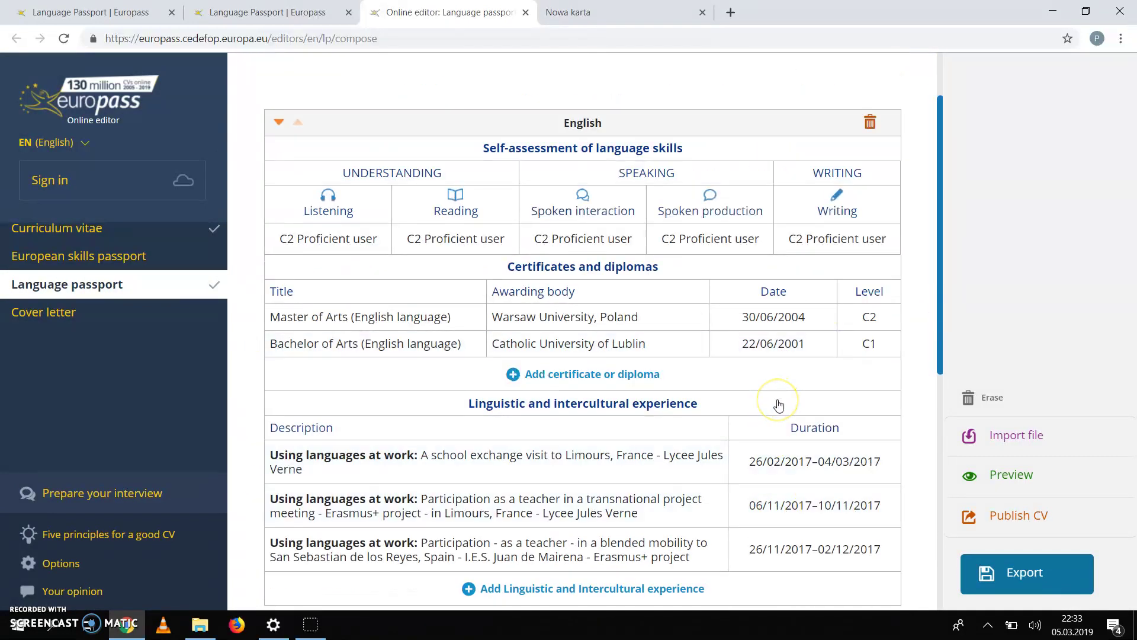
{"action": "scroll", "coordinate": [779, 405], "scroll_direction": "down", "scroll_amount": 7}
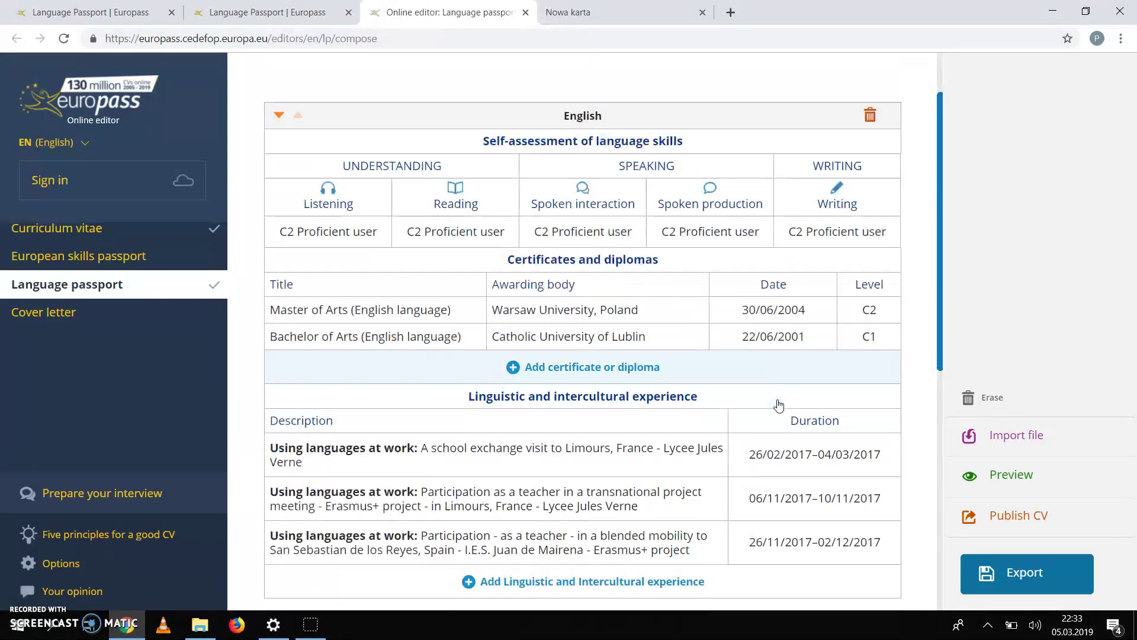
{"action": "scroll", "coordinate": [779, 405], "scroll_direction": "down", "scroll_amount": 7}
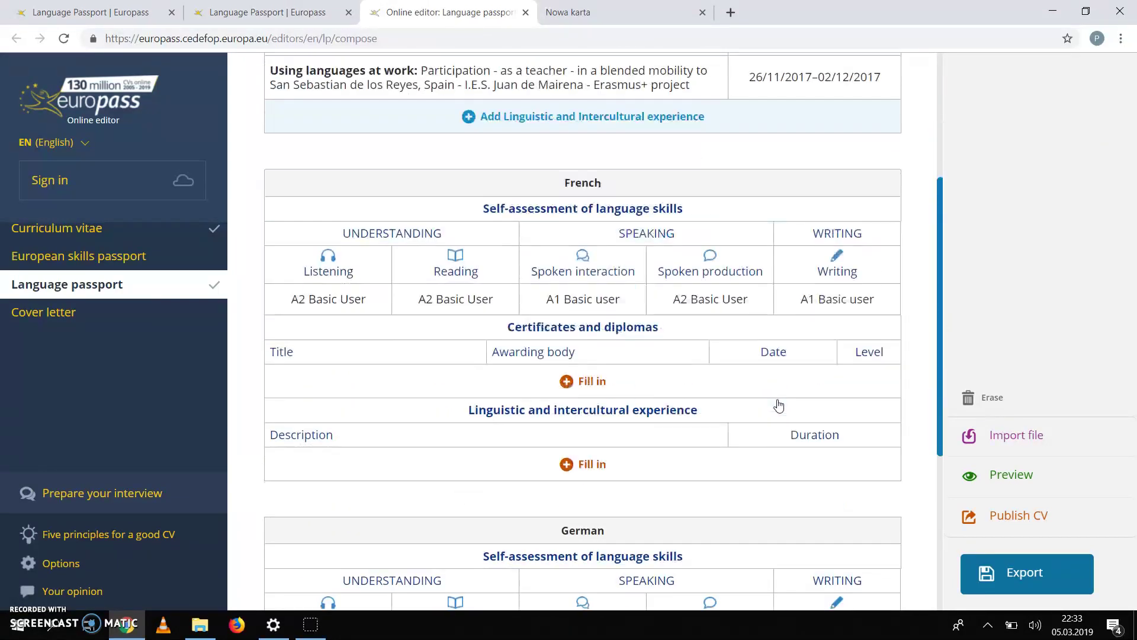
{"action": "scroll", "coordinate": [778, 405], "scroll_direction": "down", "scroll_amount": 10}
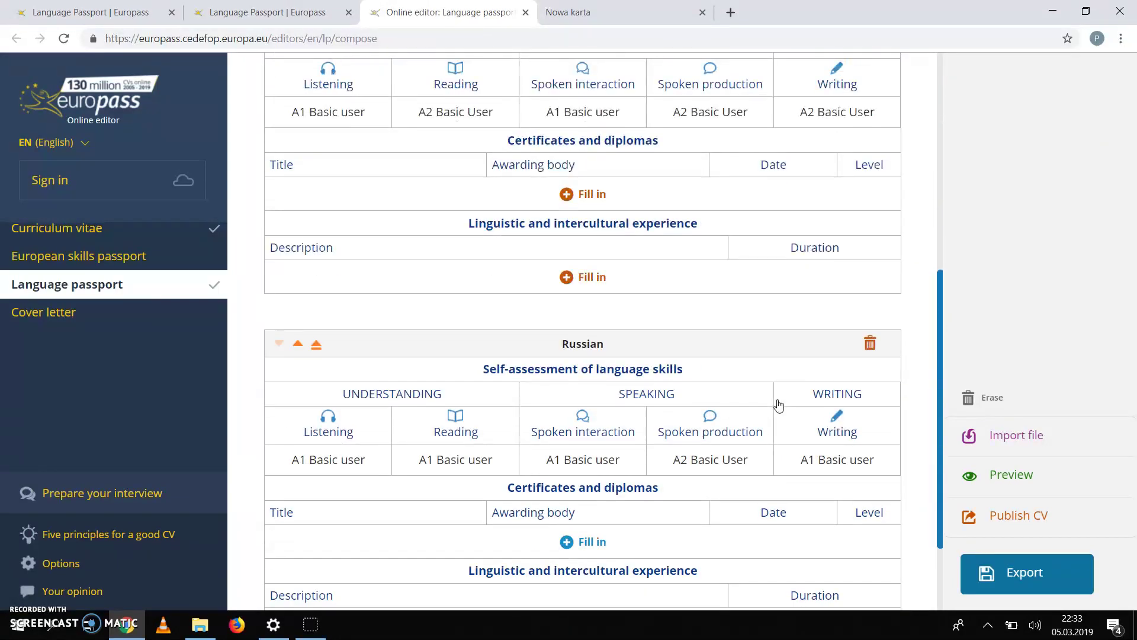
{"action": "scroll", "coordinate": [779, 405], "scroll_direction": "down", "scroll_amount": 3}
{"action": "scroll", "coordinate": [779, 405], "scroll_direction": "up", "scroll_amount": 6}
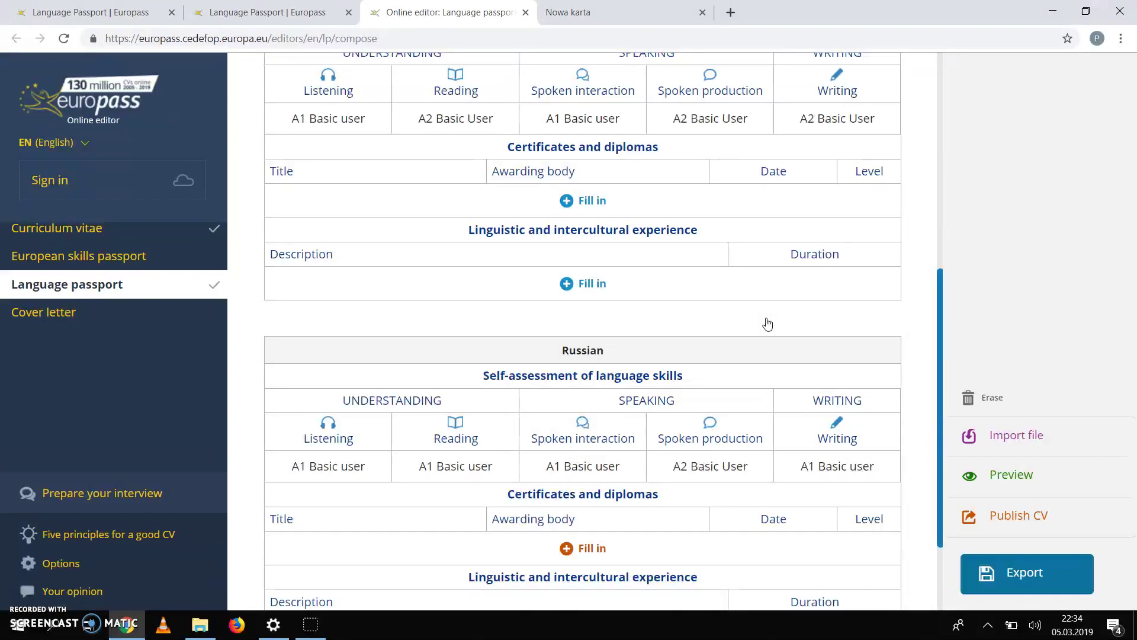
{"action": "scroll", "coordinate": [767, 324], "scroll_direction": "up", "scroll_amount": 2}
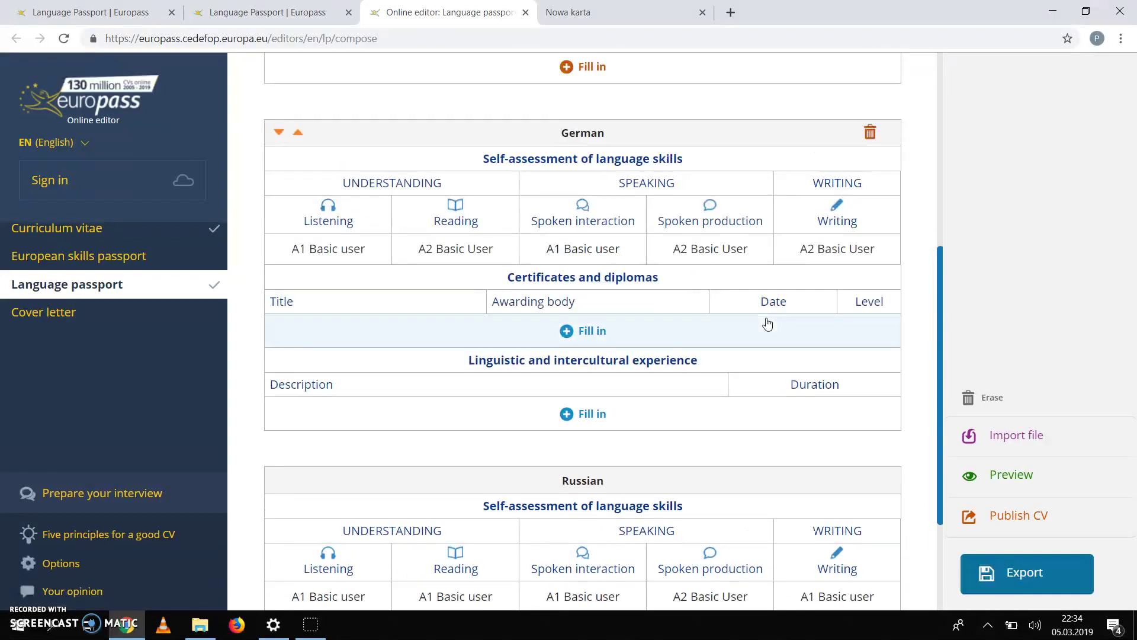
{"action": "scroll", "coordinate": [736, 379], "scroll_direction": "down", "scroll_amount": 2}
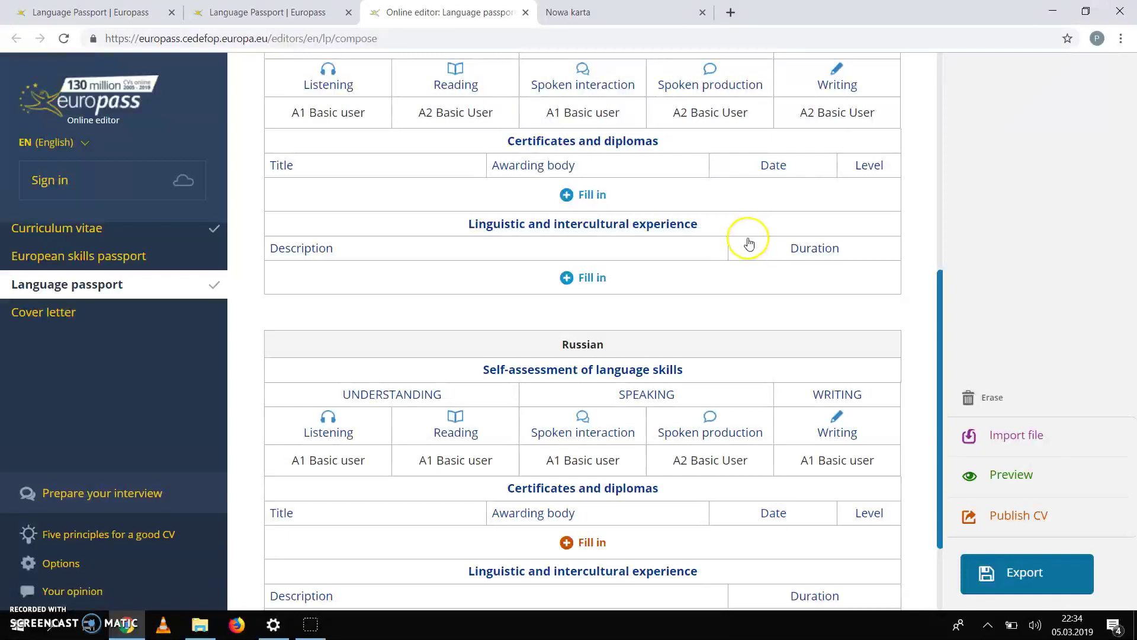
{"action": "scroll", "coordinate": [725, 311], "scroll_direction": "up", "scroll_amount": 5}
{"action": "scroll", "coordinate": [727, 314], "scroll_direction": "up", "scroll_amount": 8}
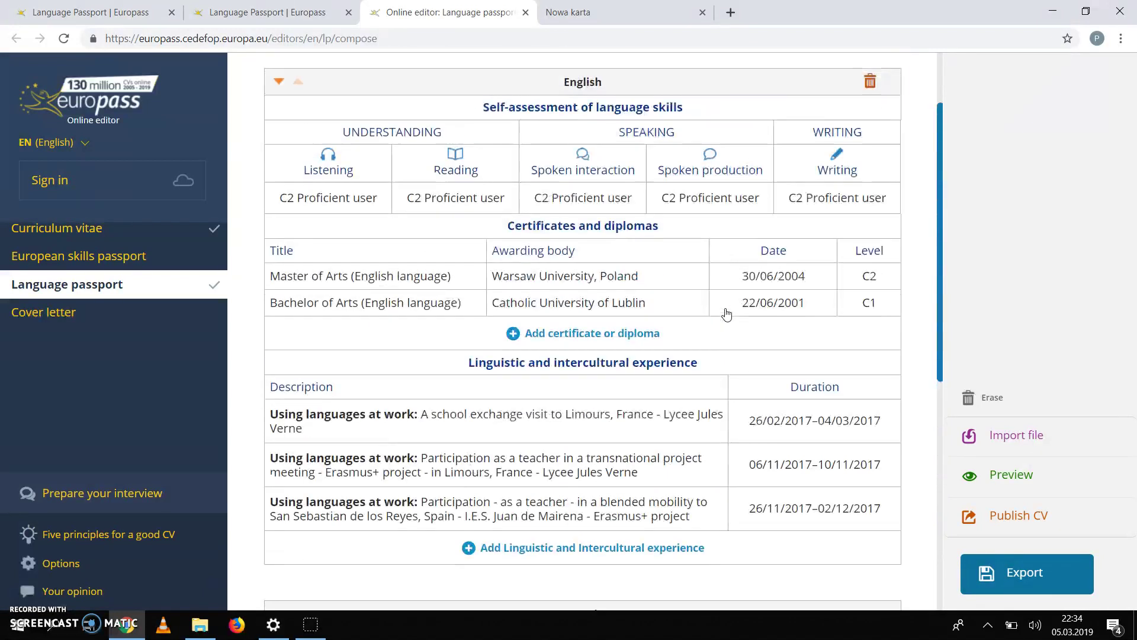
{"action": "scroll", "coordinate": [727, 314], "scroll_direction": "up", "scroll_amount": 2}
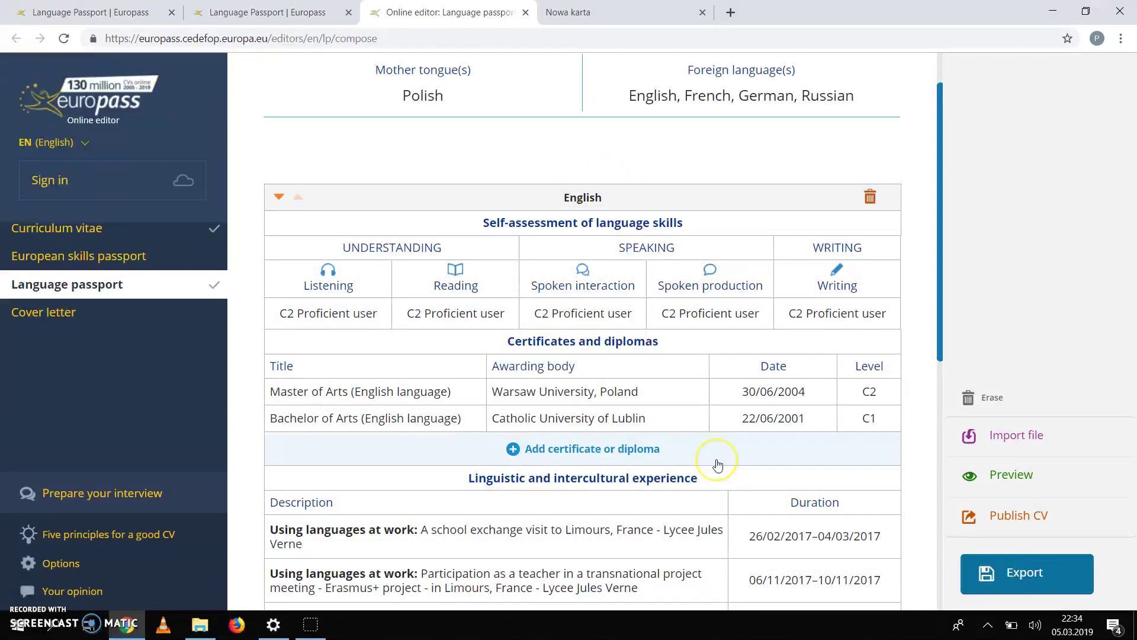
{"action": "scroll", "coordinate": [717, 464], "scroll_direction": "down", "scroll_amount": 1}
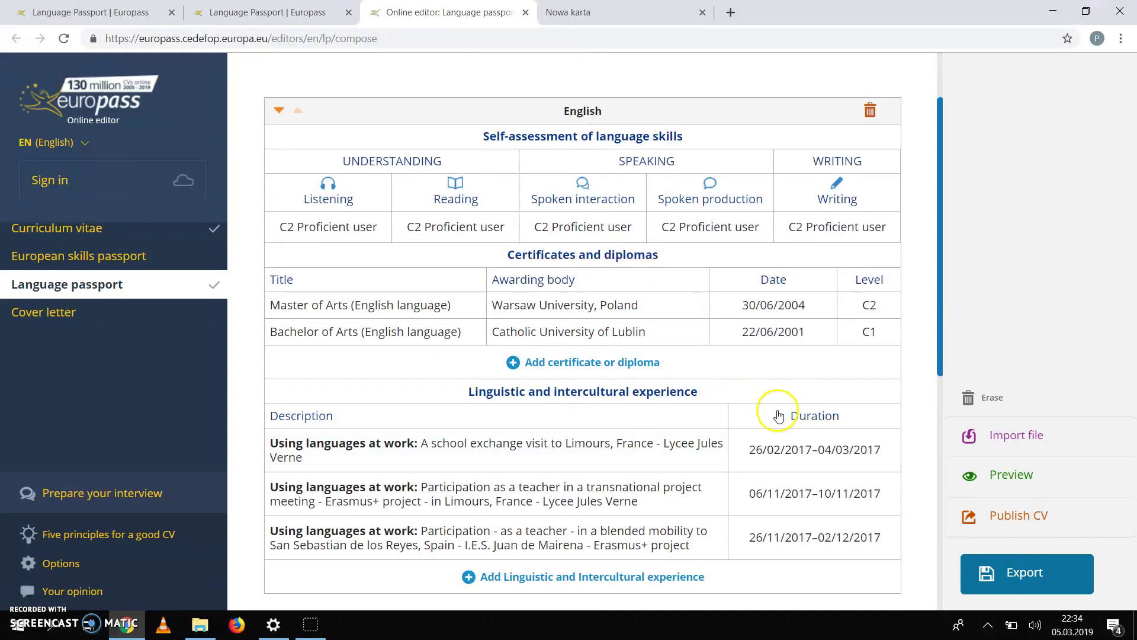
{"action": "scroll", "coordinate": [654, 450], "scroll_direction": "down", "scroll_amount": 2}
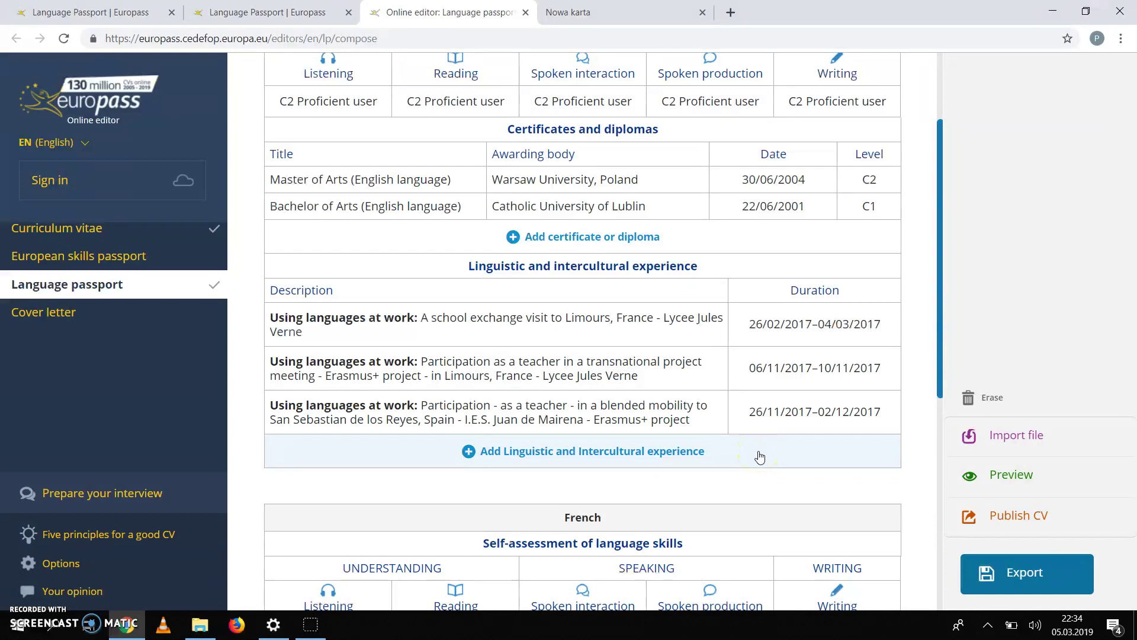
Step: Add an English experience of type 'Using languages while living or travelling abroad'
{"action": "left_click", "coordinate": [539, 456]}
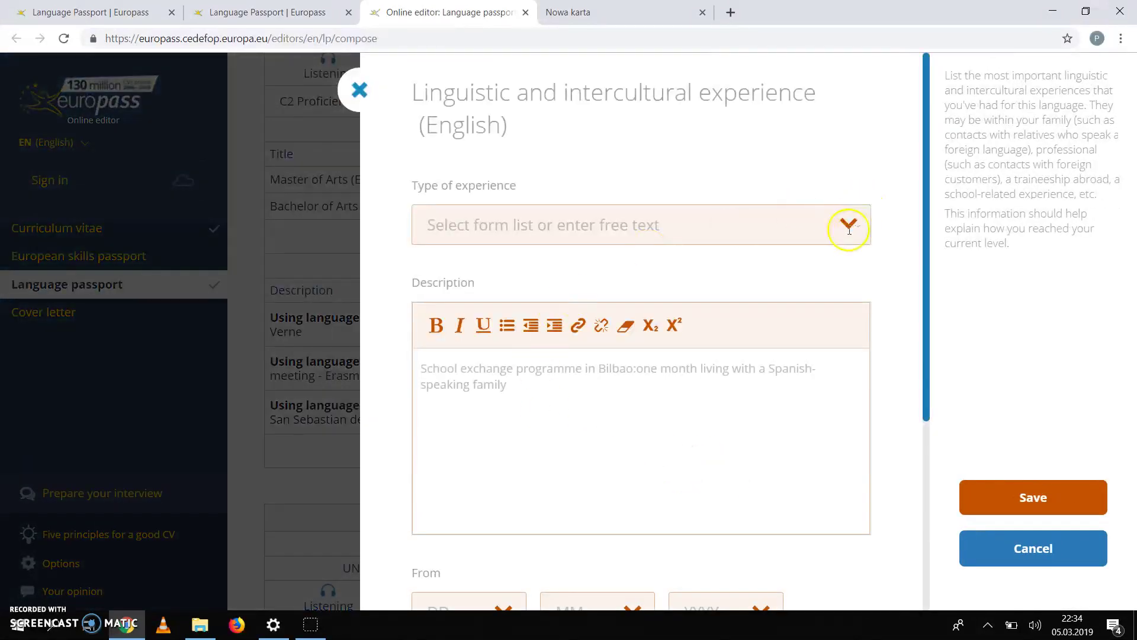
{"action": "left_click", "coordinate": [849, 223]}
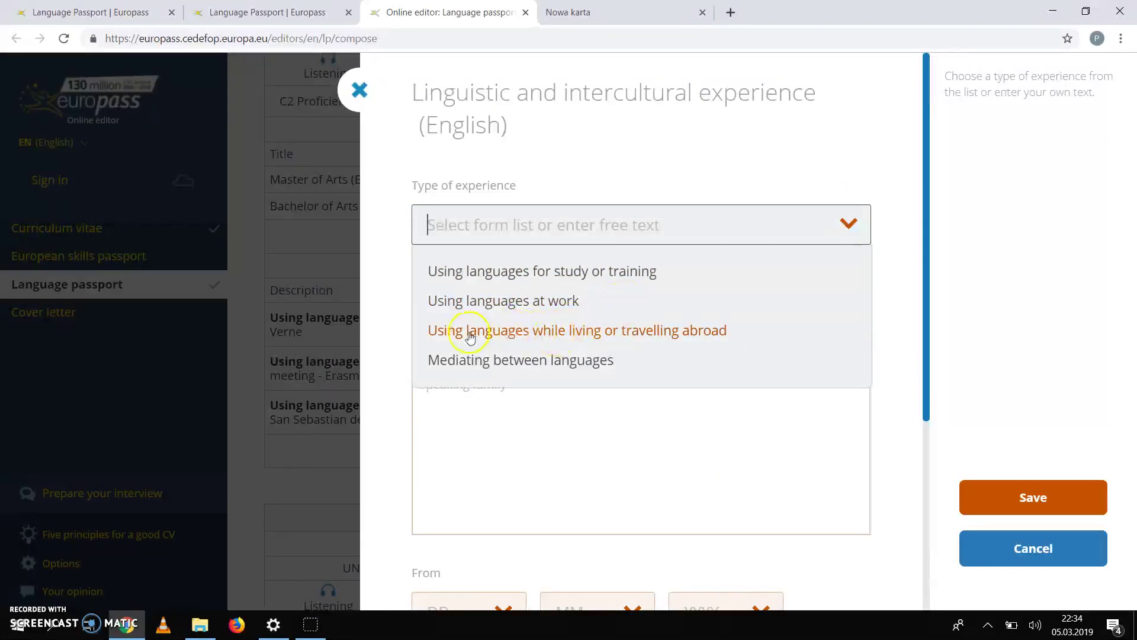
{"action": "left_click", "coordinate": [655, 330]}
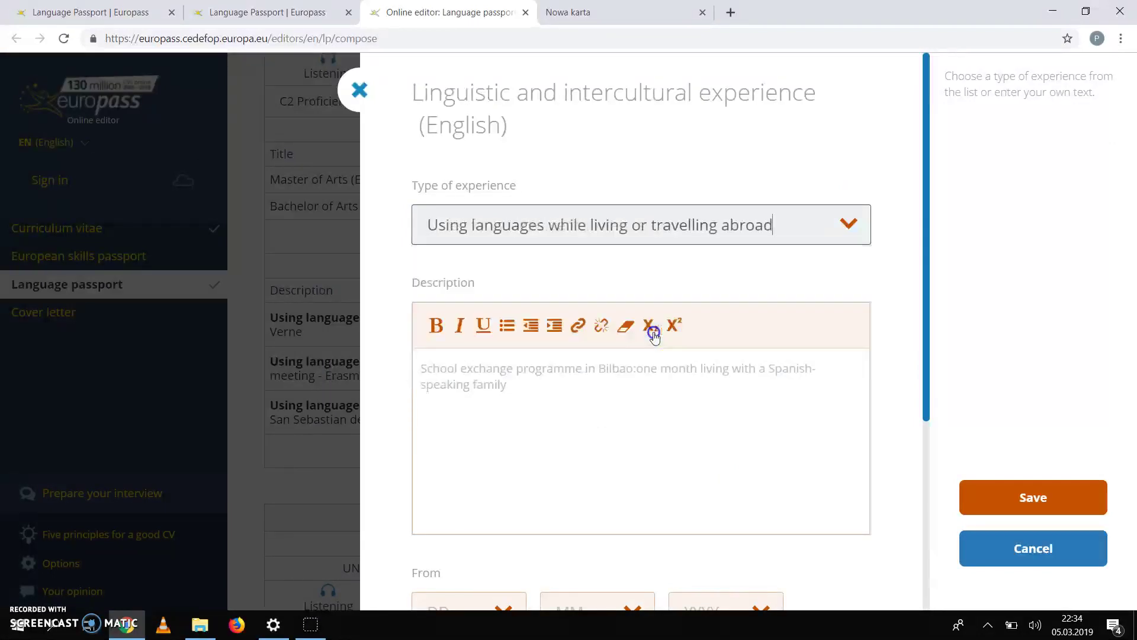
{"action": "left_click", "coordinate": [512, 377]}
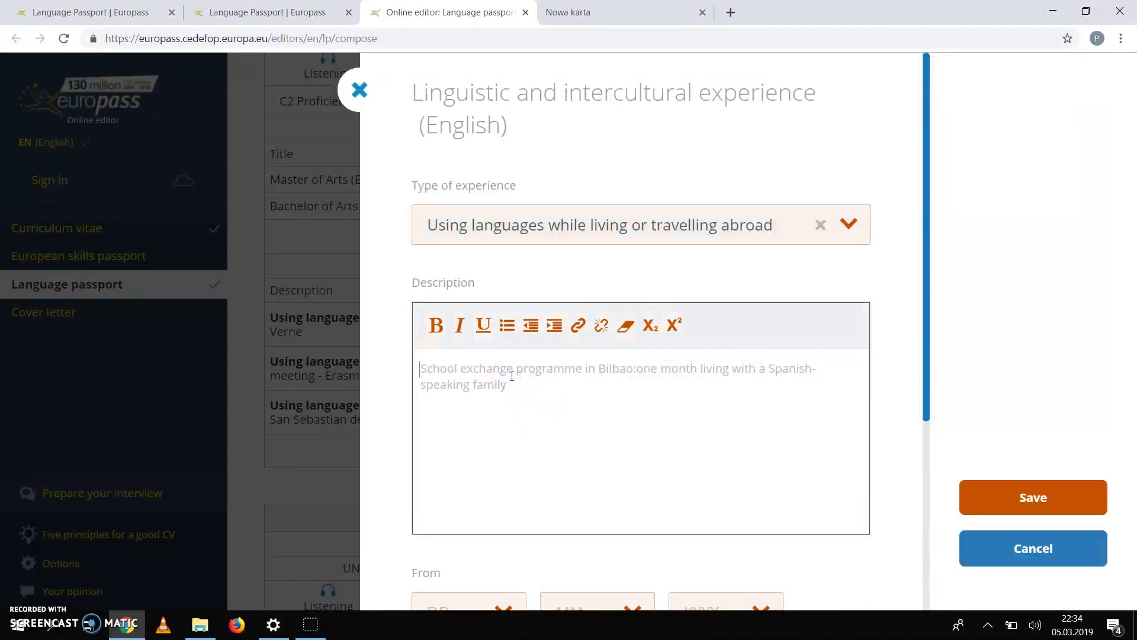
Step: Describe it as a December 2018 student blended mobility to Lycee Jules Verne, Erasmus+ 'Inclusive Regional Guides for Youth'
{"action": "type", "text": "Par"}
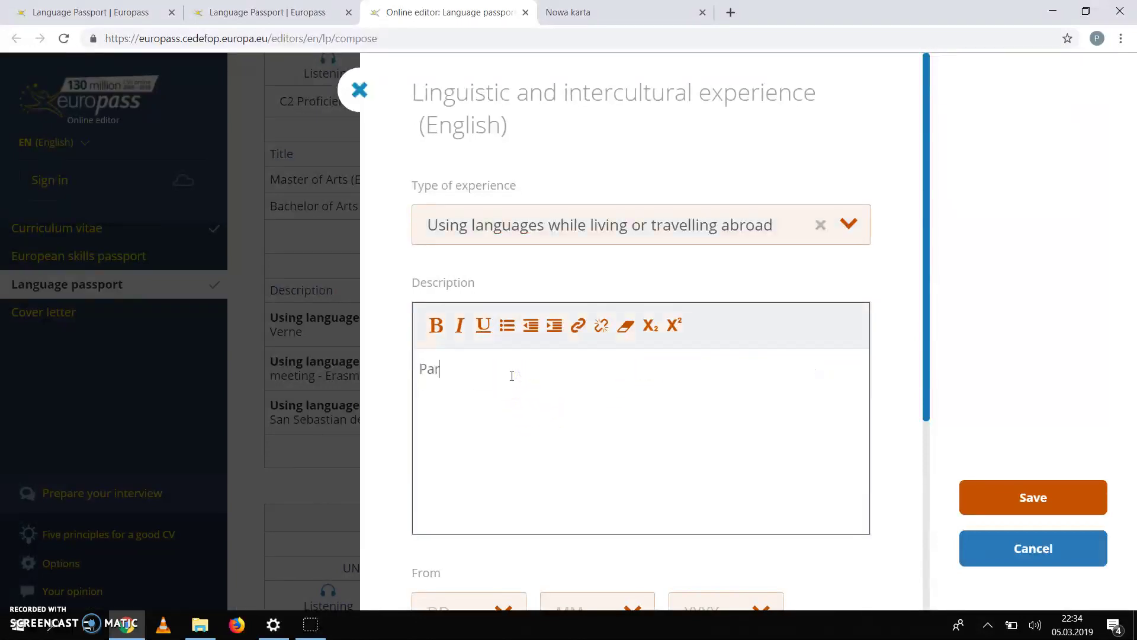
{"action": "type", "text": "i"}
{"action": "key", "text": "BackSpace"}
{"action": "type", "text": "ticipation as "}
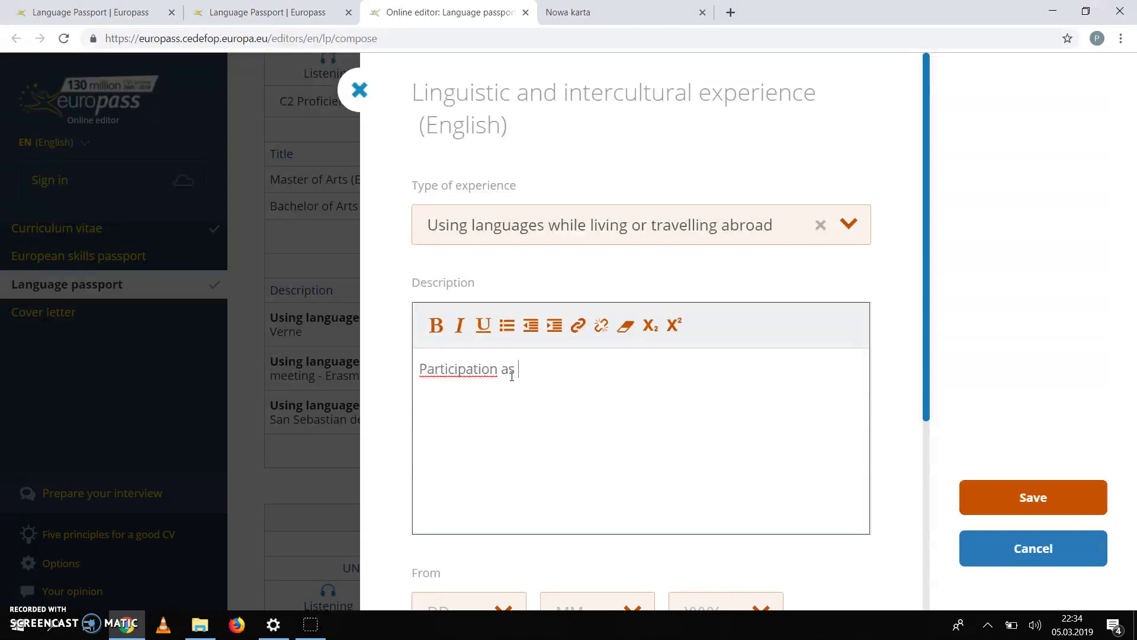
{"action": "type", "text": "a students"}
{"action": "key", "text": "BackSpace"}
{"action": "type", "text": "in a blended mobility"}
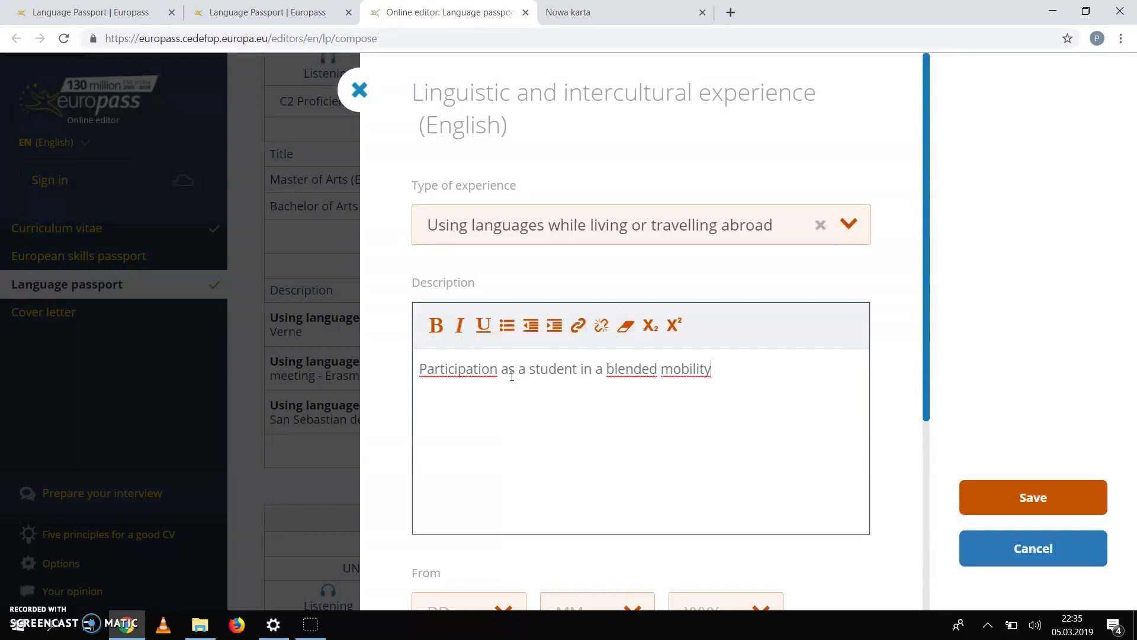
{"action": "type", "text": " to Lycee Jules Verne"}
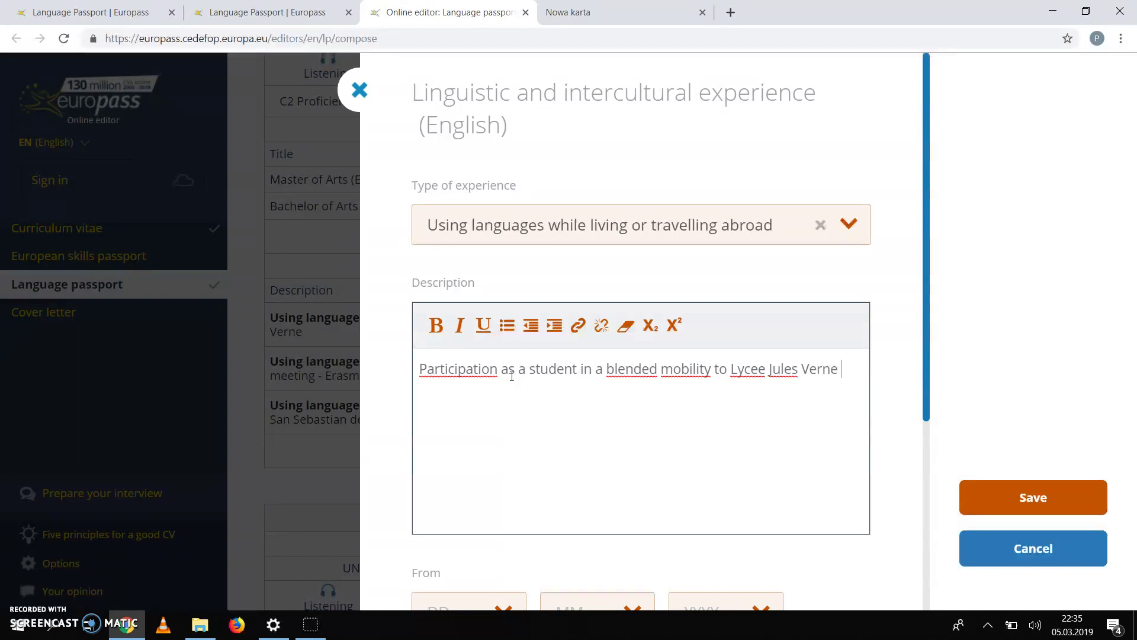
{"action": "type", "text": " in Limours-en"}
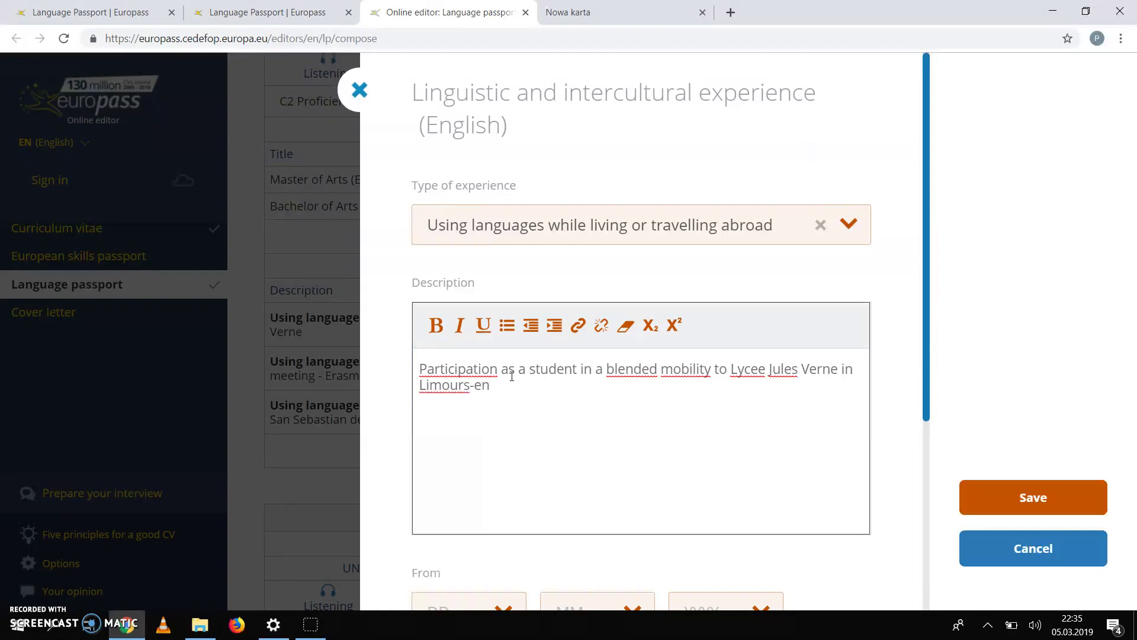
{"action": "type", "text": "-Huirpoix, Decem"}
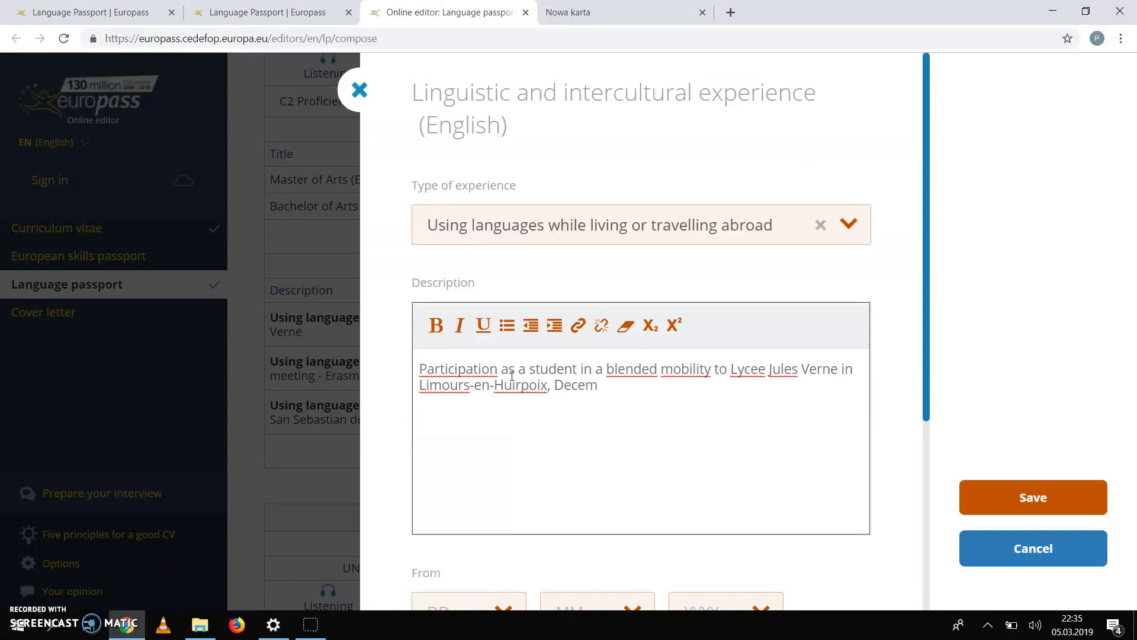
{"action": "type", "text": "ber 2018 as part of"}
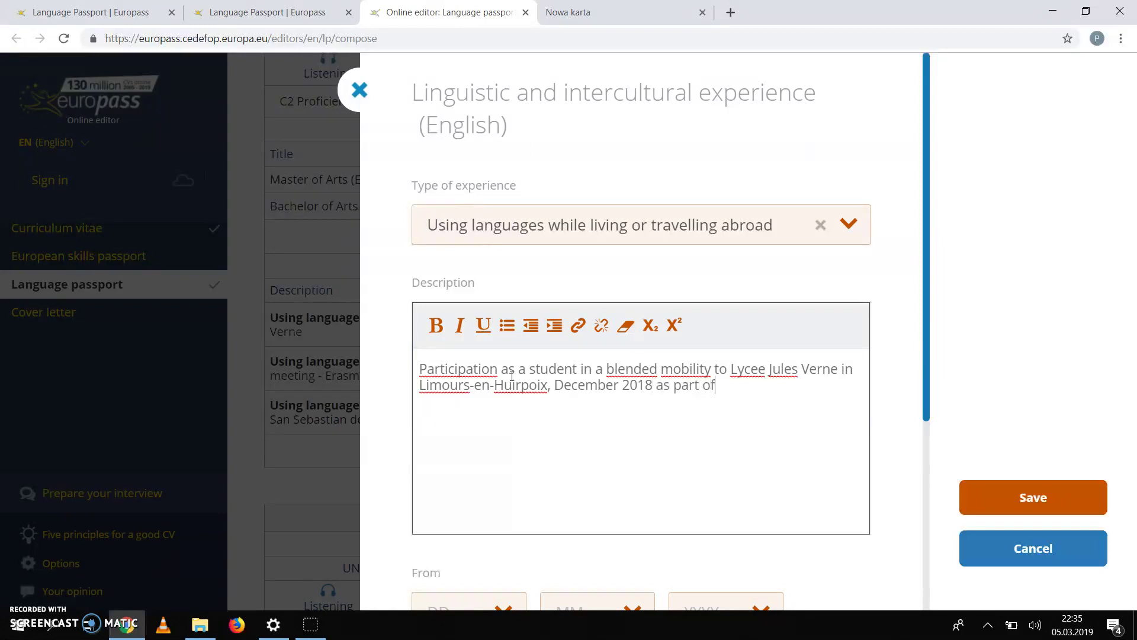
{"action": "type", "text": "an Eras"}
{"action": "type", "text": "mus+ project"}
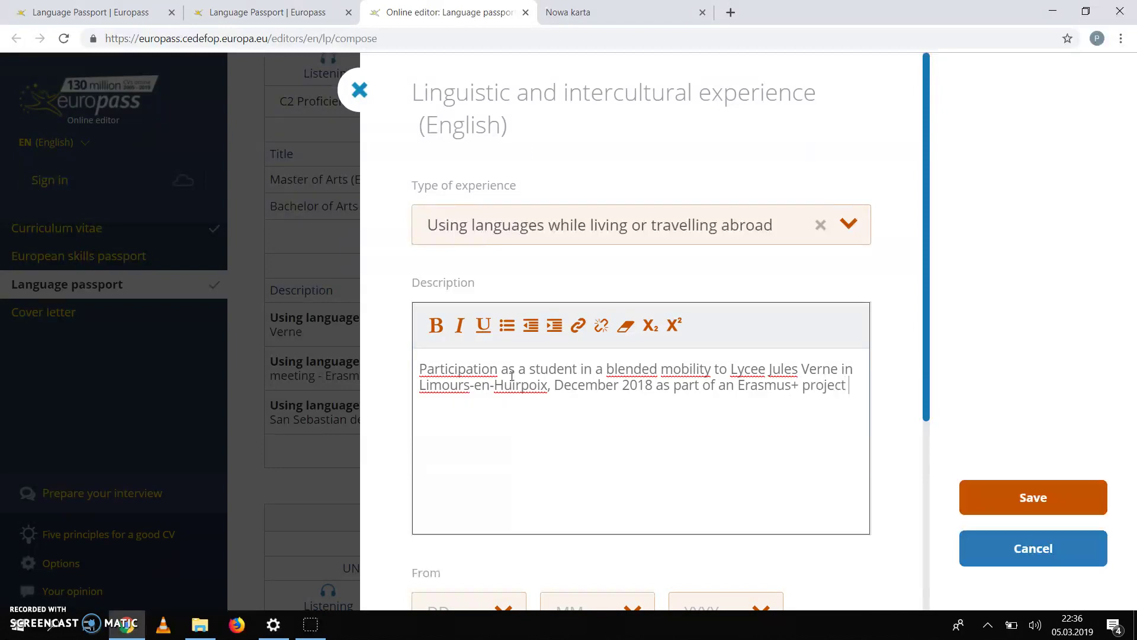
{"action": "type", "text": " \"Inclusive Regional "}
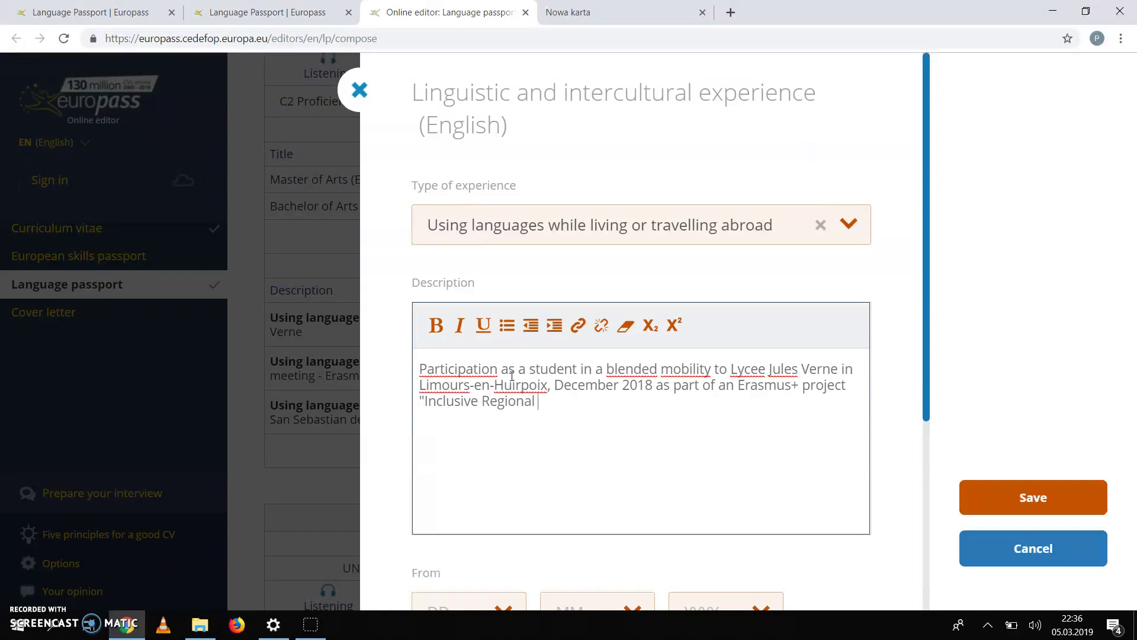
{"action": "type", "text": "Guides for Youth\""}
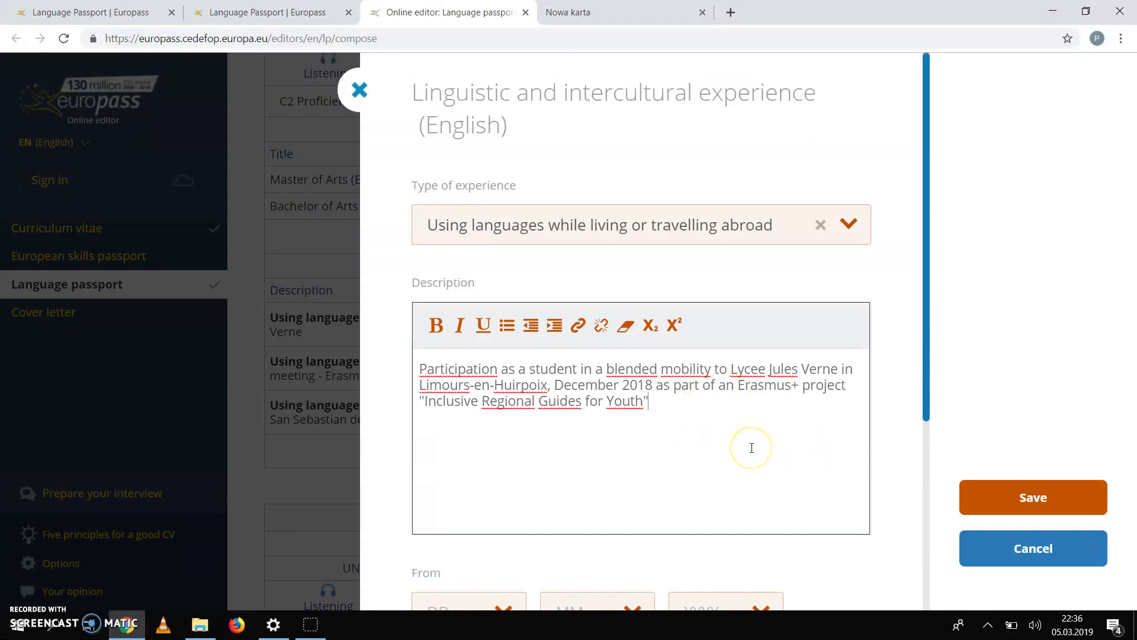
{"action": "scroll", "coordinate": [752, 447], "scroll_direction": "down", "scroll_amount": 2}
Step: Set the experience start date to 9/12/2018
{"action": "scroll", "coordinate": [847, 472], "scroll_direction": "down", "scroll_amount": 2}
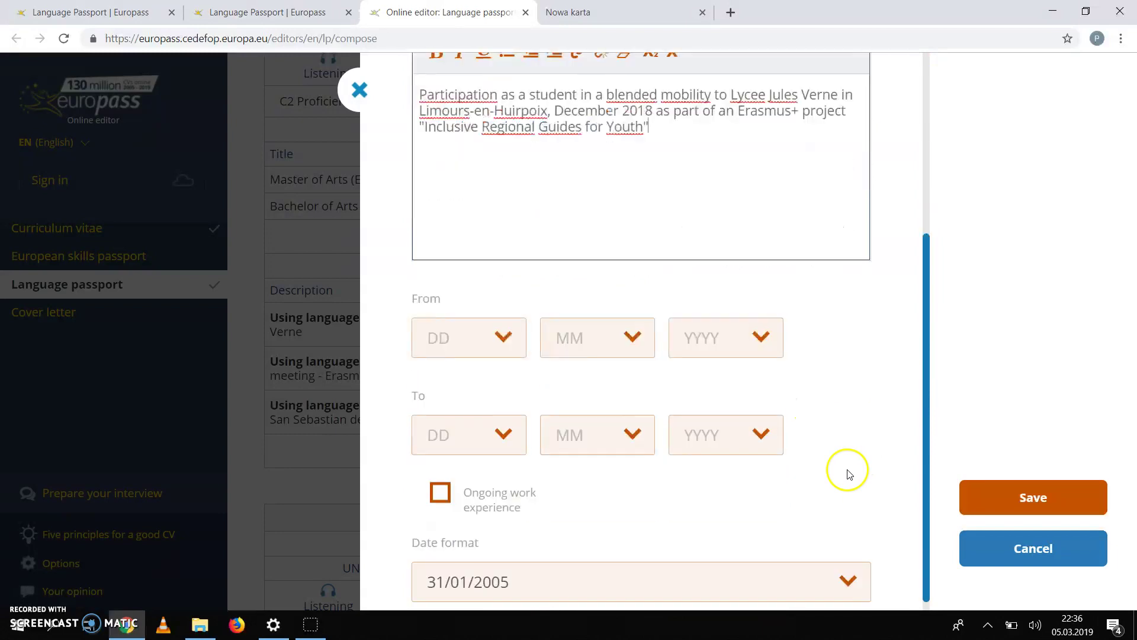
{"action": "left_click", "coordinate": [504, 338]}
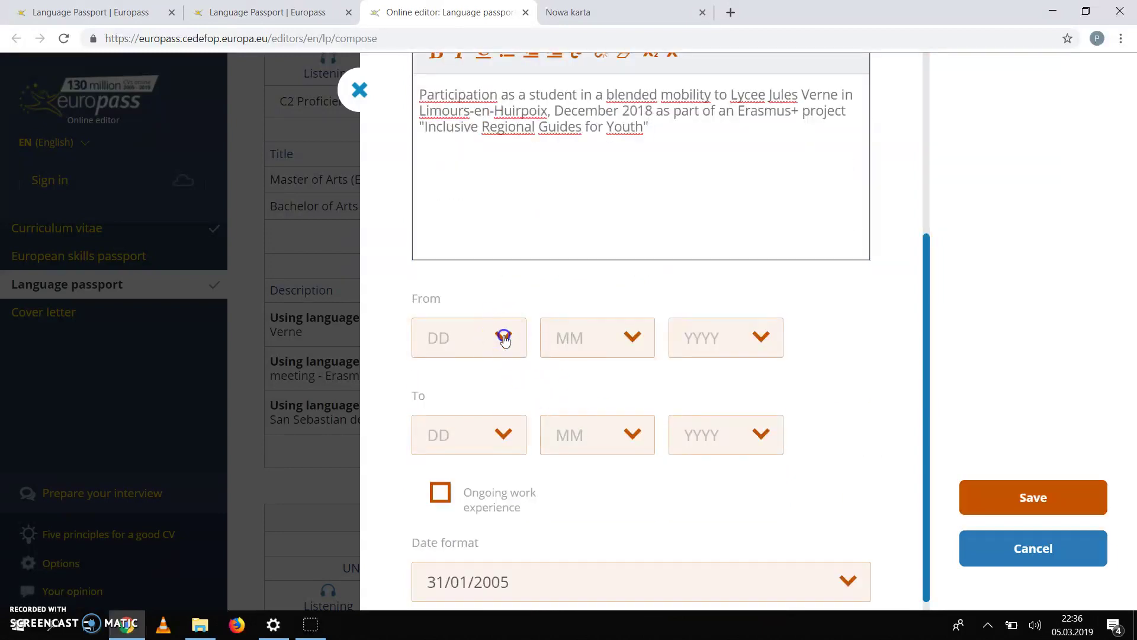
{"action": "left_click", "coordinate": [794, 390]}
{"action": "scroll", "coordinate": [527, 382], "scroll_direction": "down", "scroll_amount": 1}
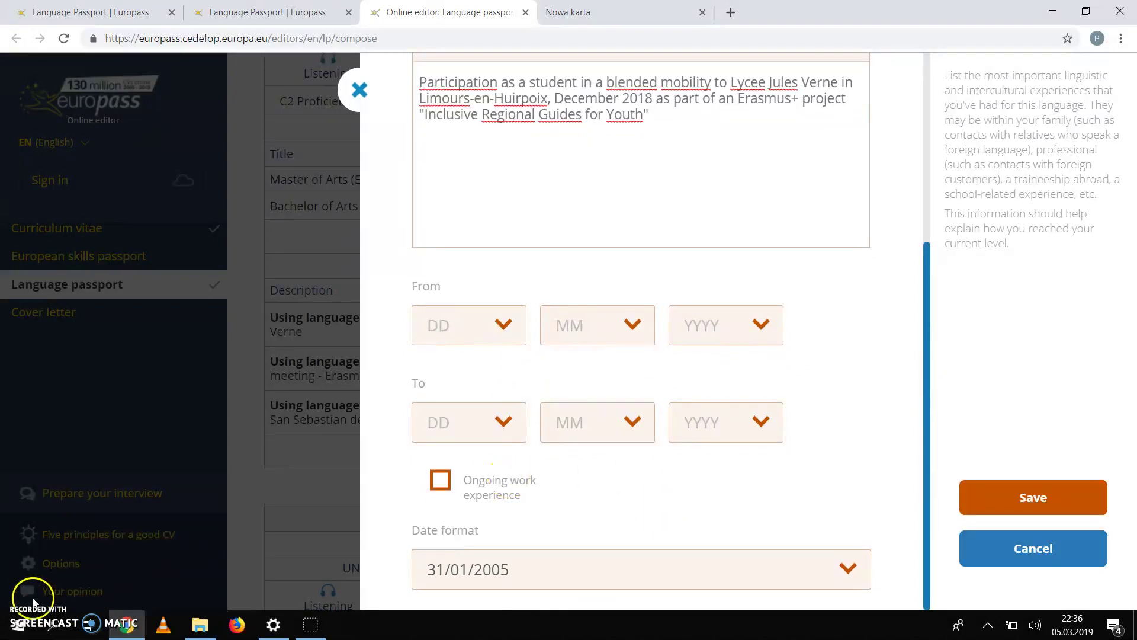
{"action": "left_click", "coordinate": [503, 325]}
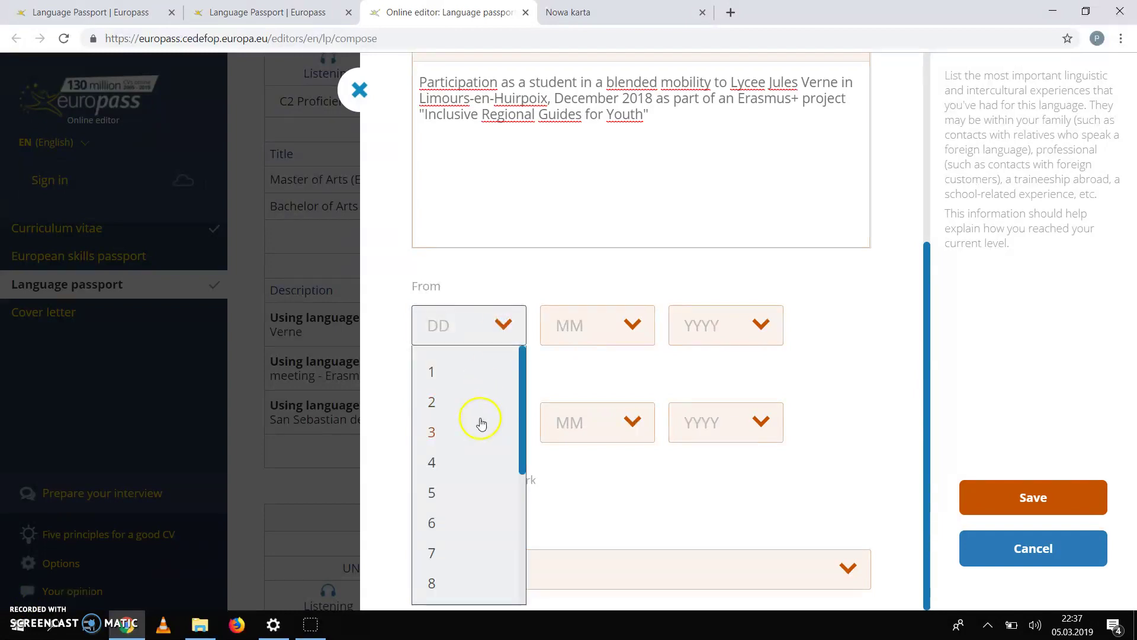
{"action": "scroll", "coordinate": [453, 558], "scroll_direction": "down", "scroll_amount": 1}
{"action": "left_click", "coordinate": [455, 558]}
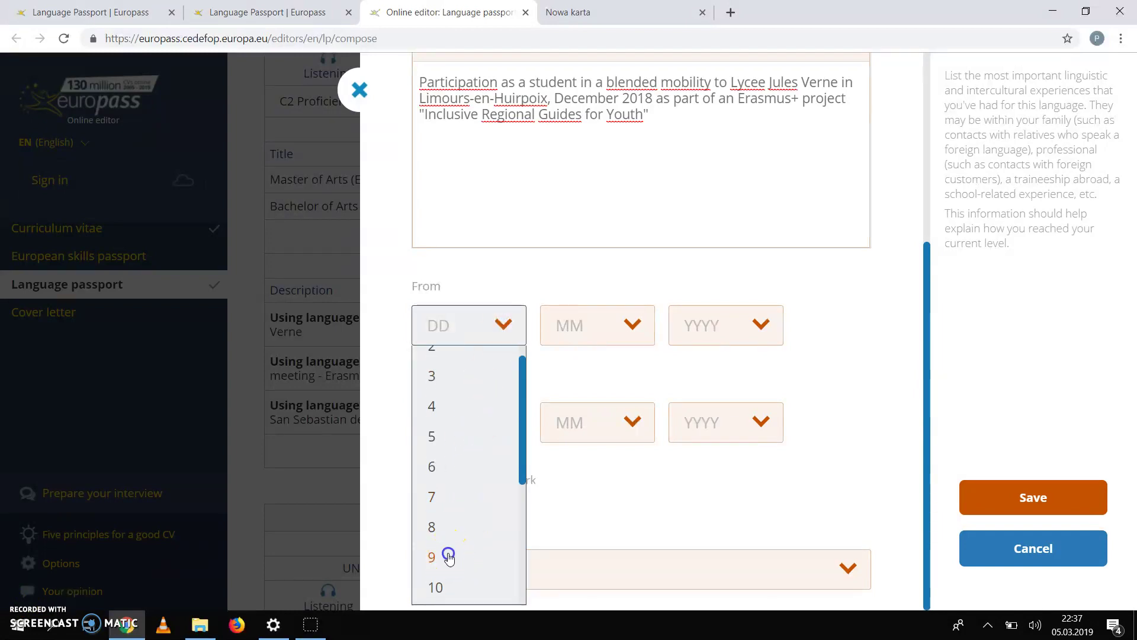
{"action": "left_click", "coordinate": [628, 325]}
{"action": "scroll", "coordinate": [584, 484], "scroll_direction": "down", "scroll_amount": 2}
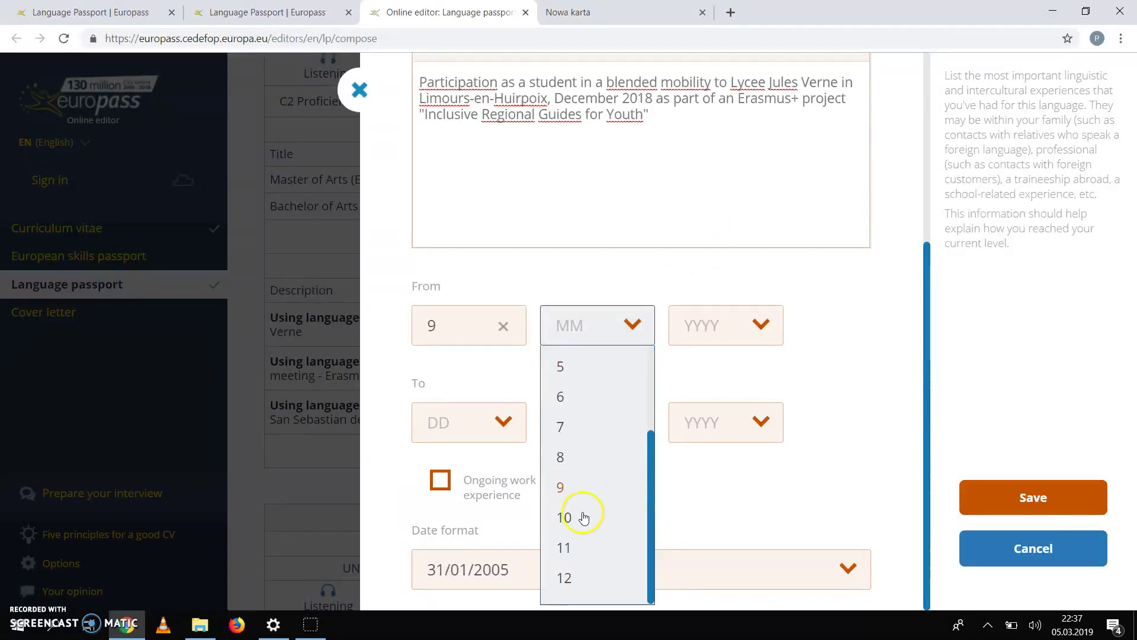
{"action": "left_click", "coordinate": [564, 577]}
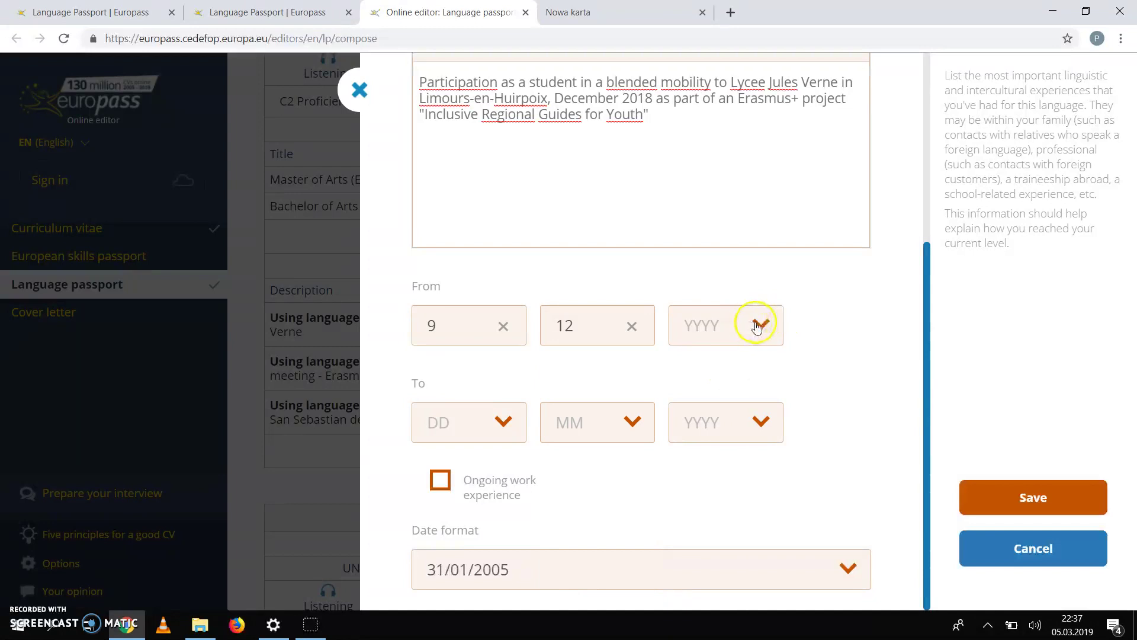
{"action": "left_click", "coordinate": [760, 323]}
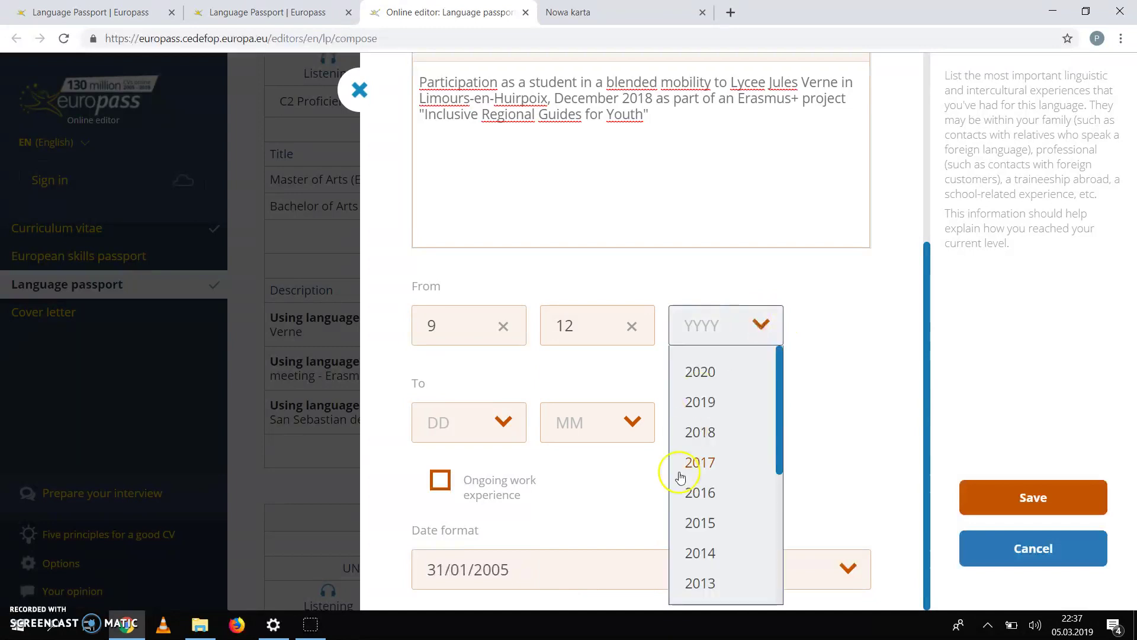
{"action": "left_click", "coordinate": [694, 444]}
Step: Set the experience end date to 15/12/2018
{"action": "left_click", "coordinate": [498, 433]}
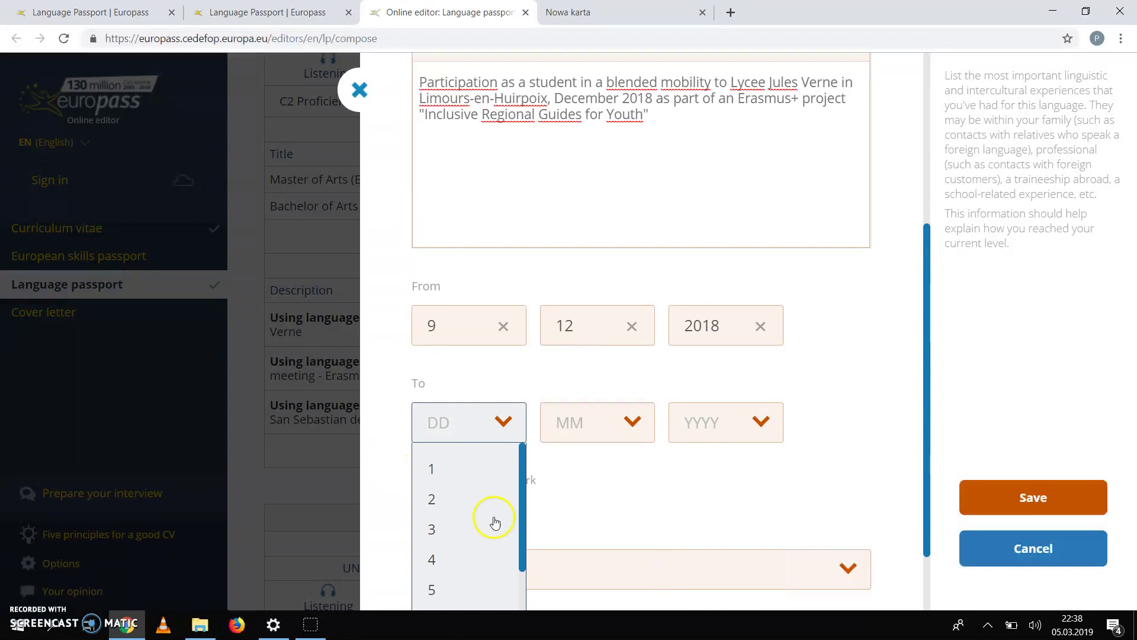
{"action": "scroll", "coordinate": [454, 508], "scroll_direction": "down", "scroll_amount": 4}
{"action": "scroll", "coordinate": [453, 507], "scroll_direction": "down", "scroll_amount": 1}
{"action": "left_click", "coordinate": [437, 580]}
{"action": "left_click", "coordinate": [633, 427]}
{"action": "scroll", "coordinate": [601, 553], "scroll_direction": "down", "scroll_amount": 4}
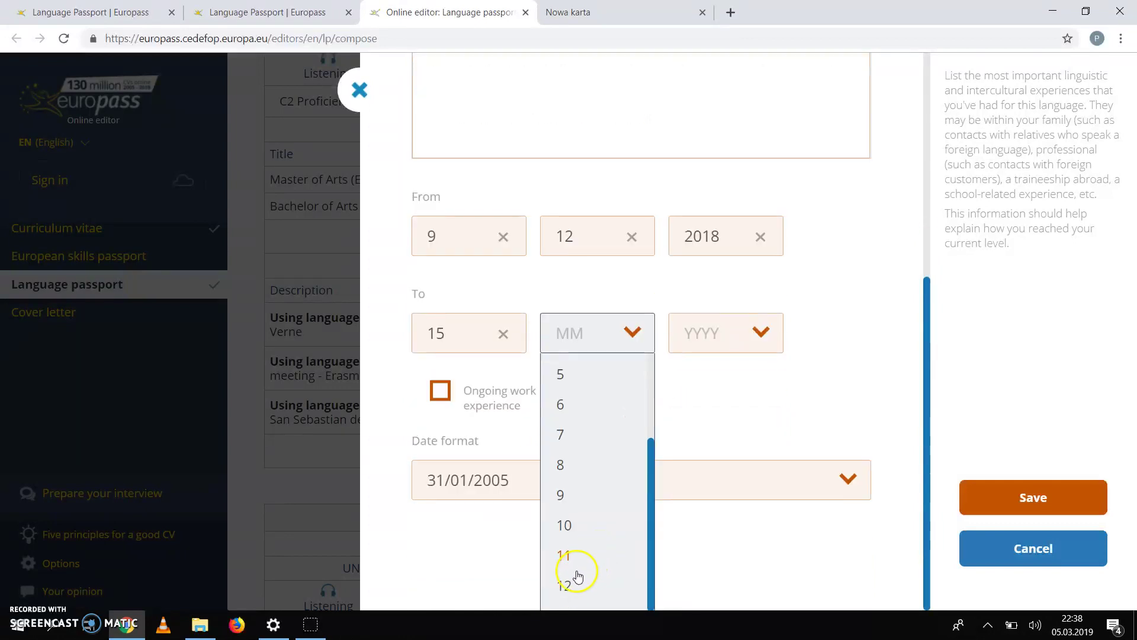
{"action": "left_click", "coordinate": [564, 586]}
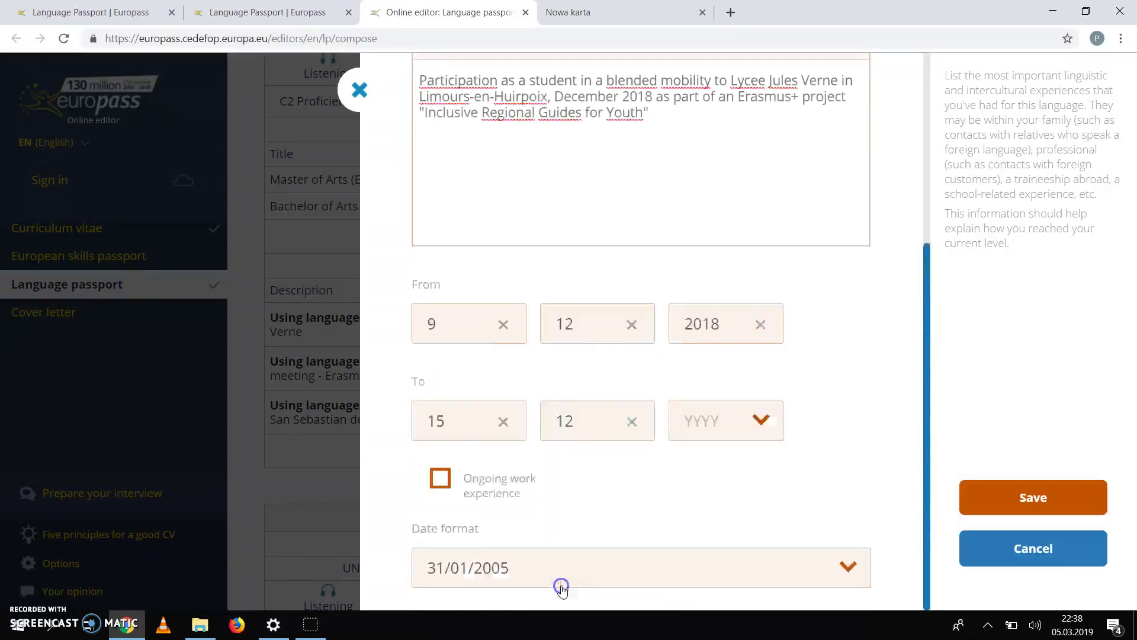
{"action": "left_click", "coordinate": [760, 420]}
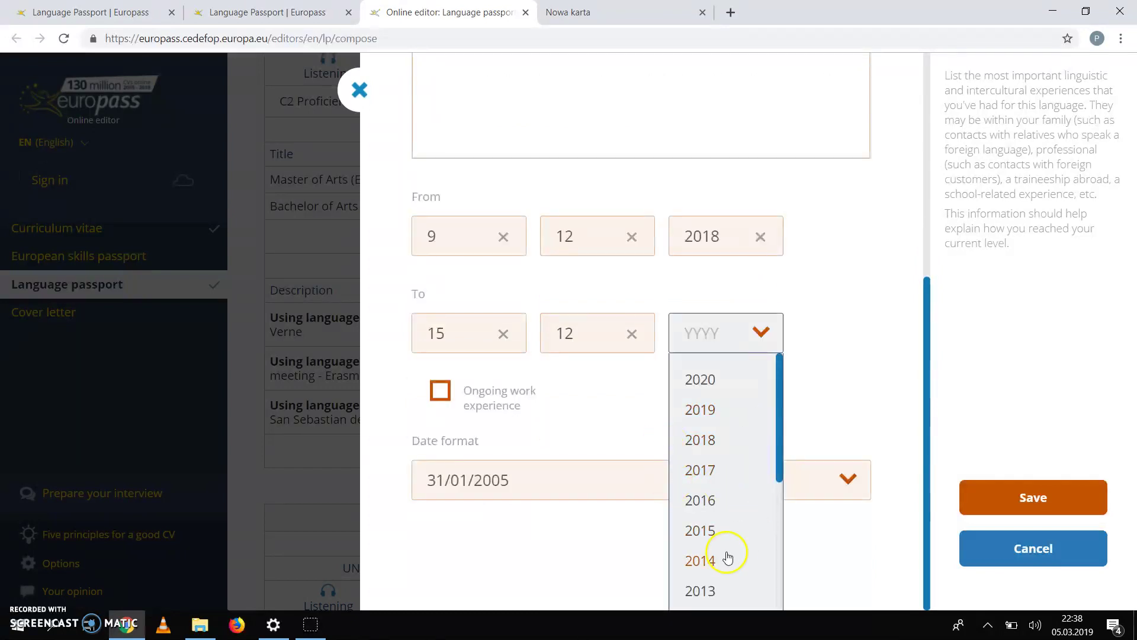
{"action": "left_click", "coordinate": [700, 441]}
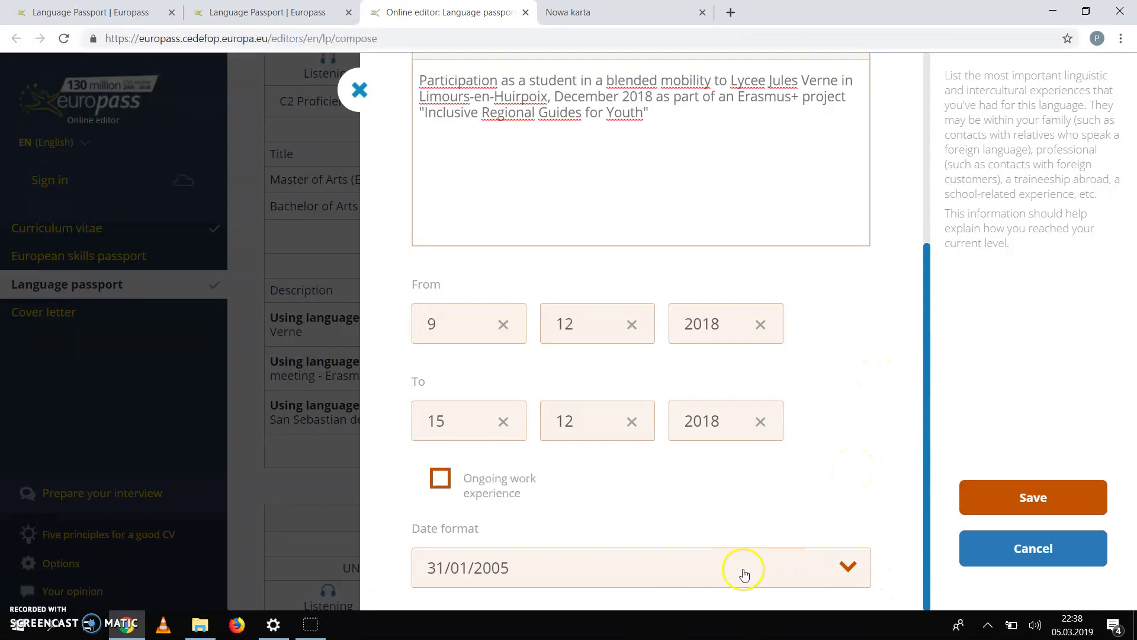
Step: Save the 09/12/2018–15/12/2018 abroad experience and start exporting the document
{"action": "left_click", "coordinate": [1012, 501]}
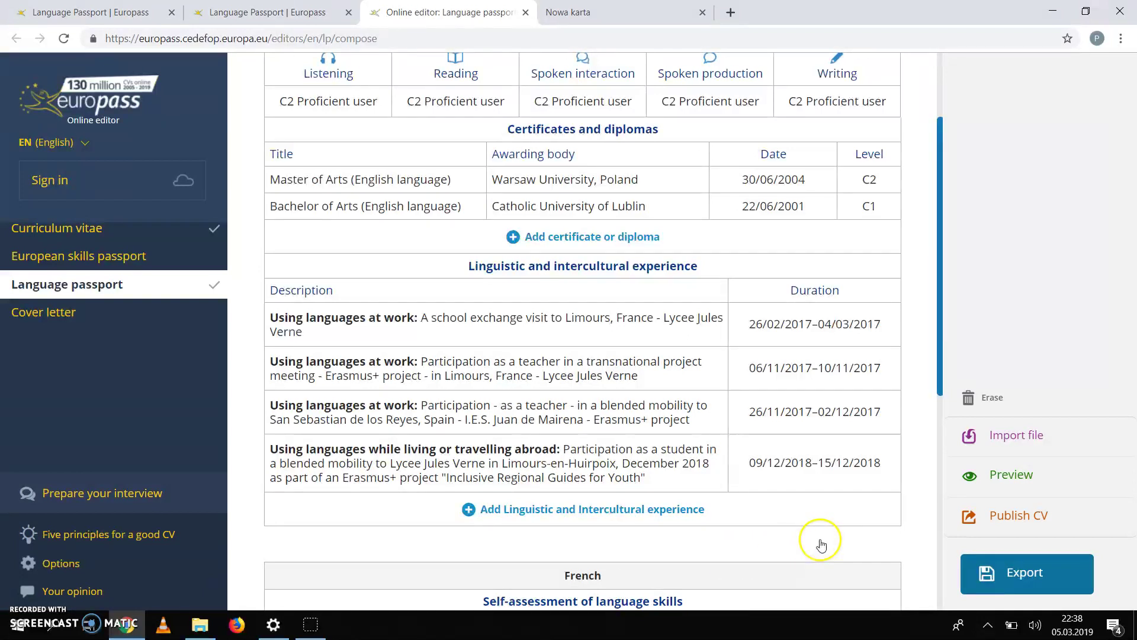
{"action": "left_click", "coordinate": [1032, 566]}
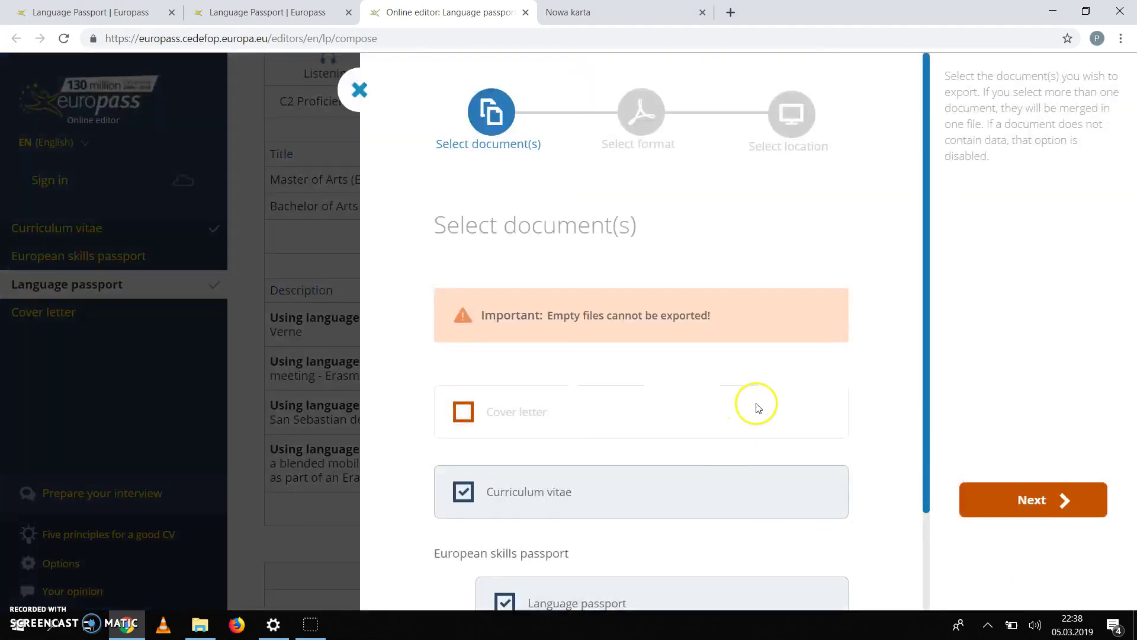
Step: Export only the Language passport as a Europass PDF to My device and download it
{"action": "scroll", "coordinate": [904, 391], "scroll_direction": "down", "scroll_amount": 2}
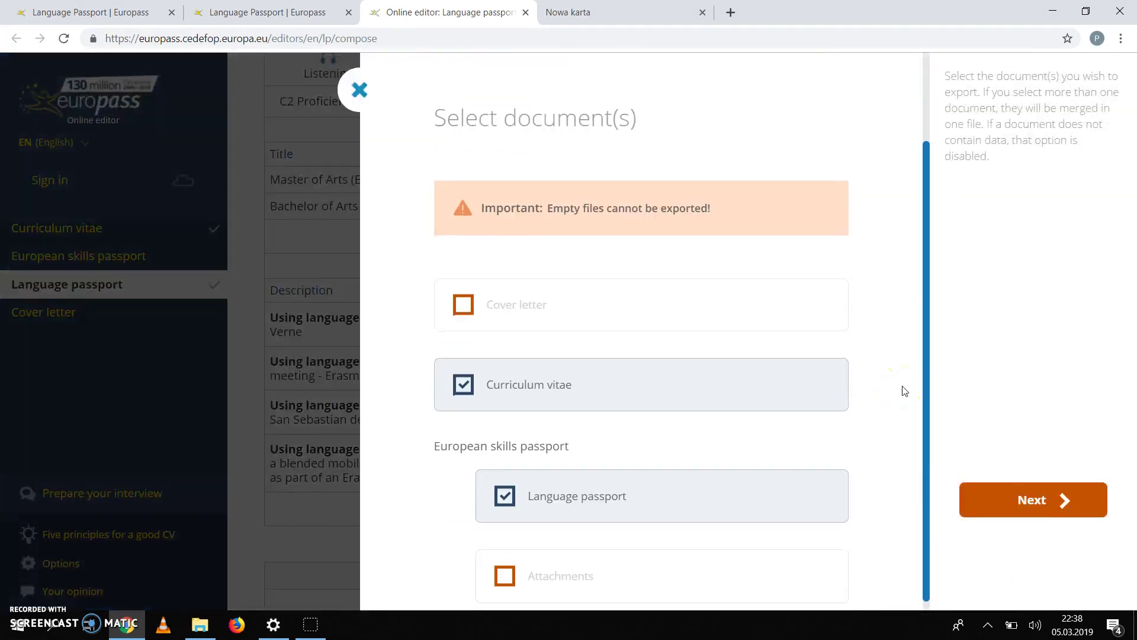
{"action": "left_click", "coordinate": [464, 372]}
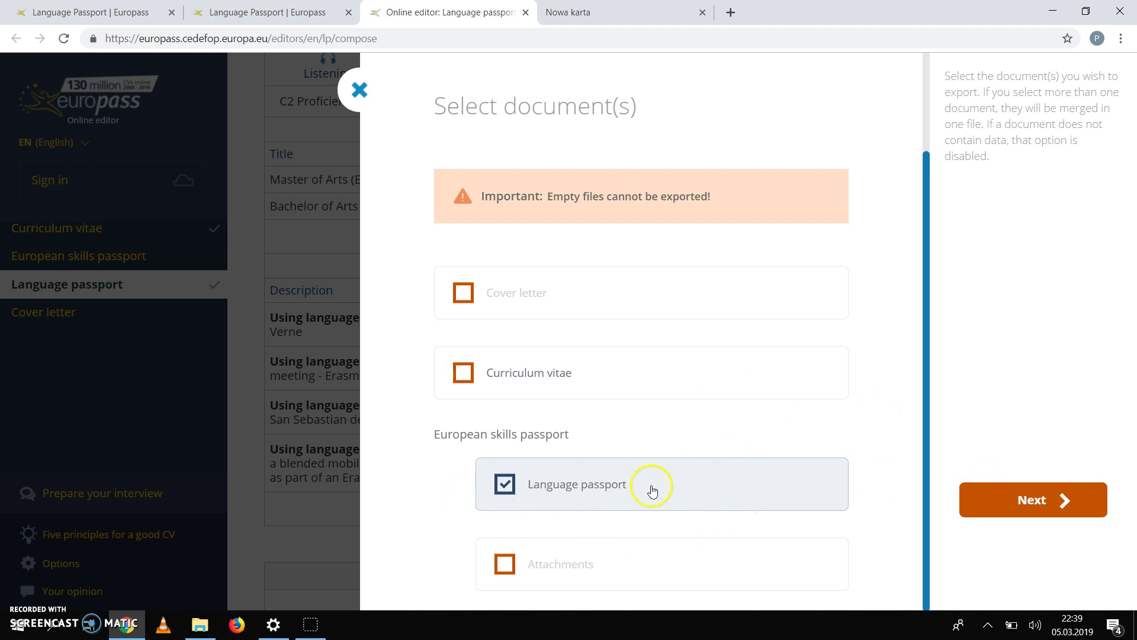
{"action": "left_click", "coordinate": [1043, 505]}
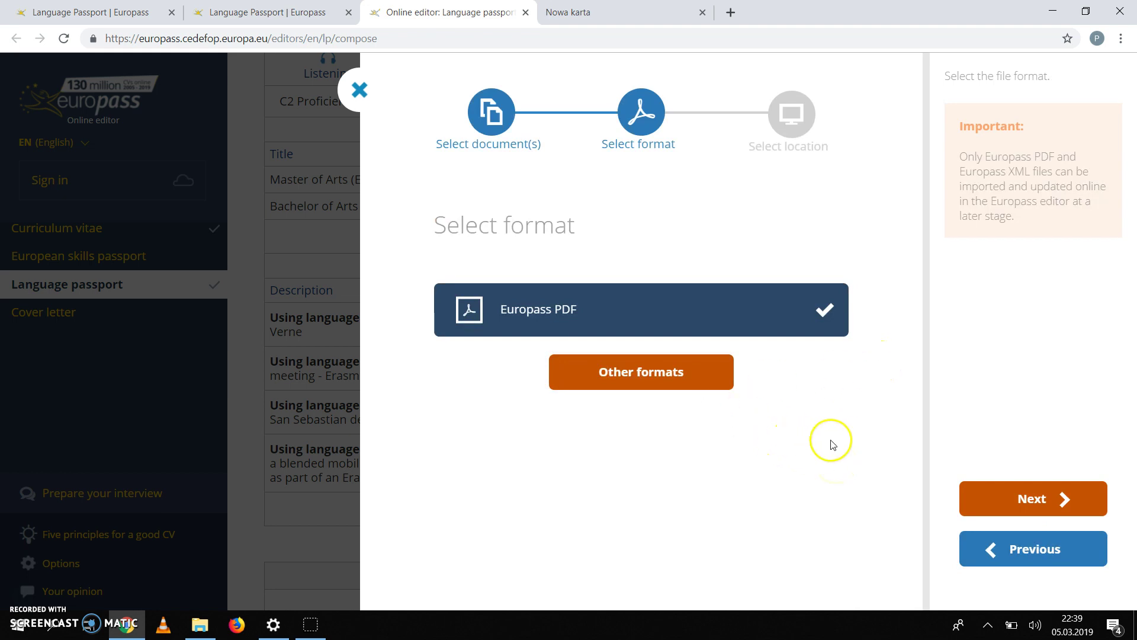
{"action": "mouse_move", "coordinate": [589, 318]}
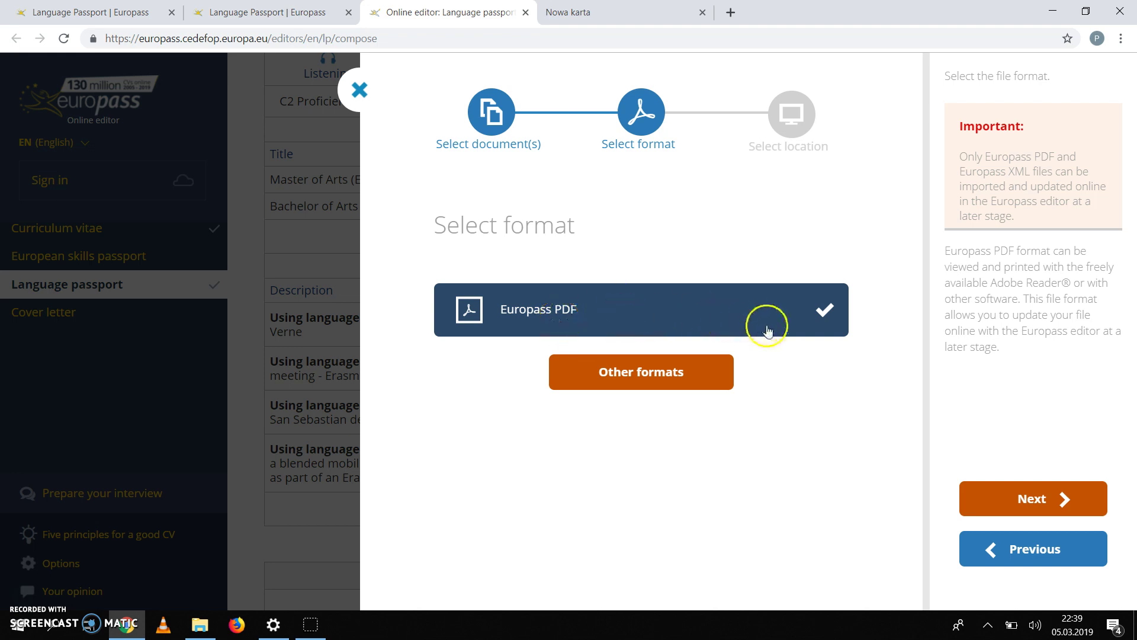
{"action": "left_click", "coordinate": [1032, 509]}
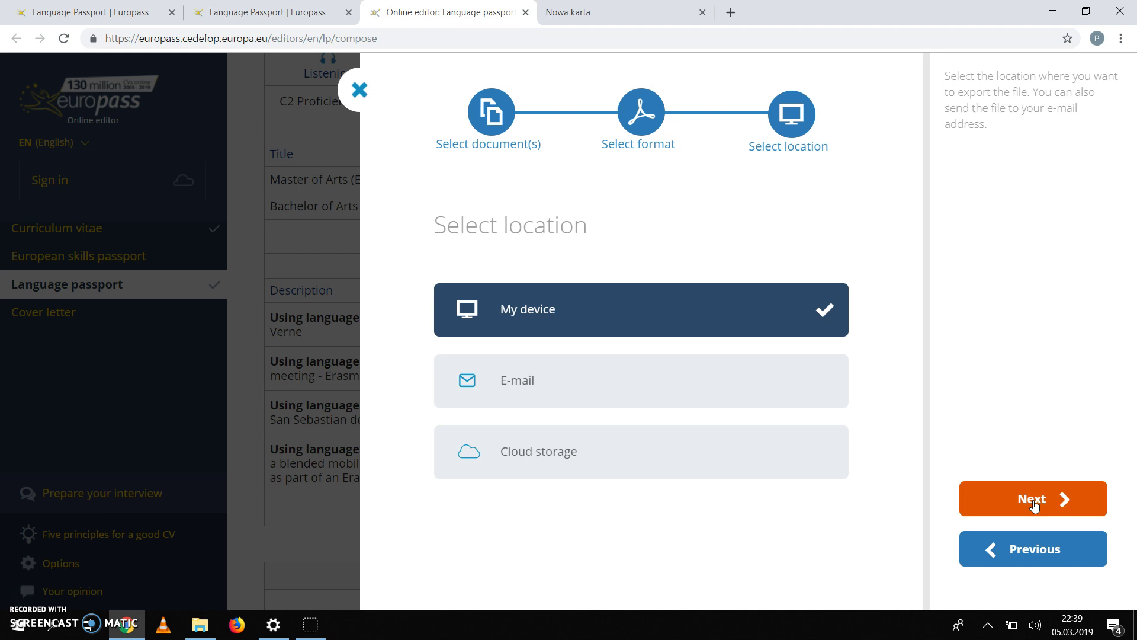
{"action": "left_click", "coordinate": [1033, 502]}
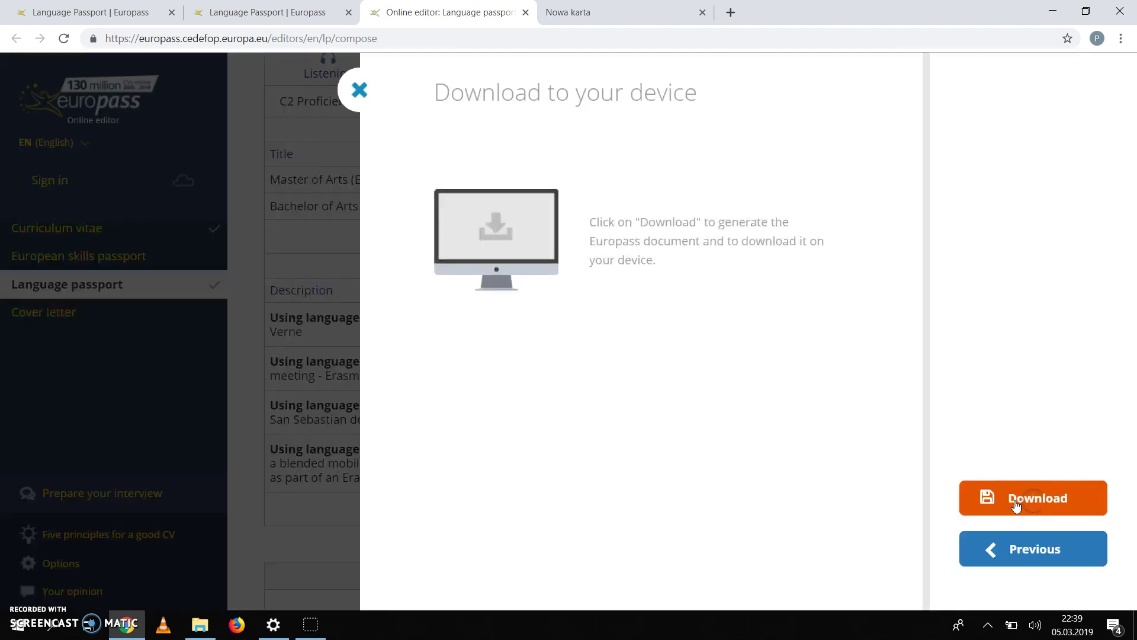
{"action": "left_click", "coordinate": [1032, 499]}
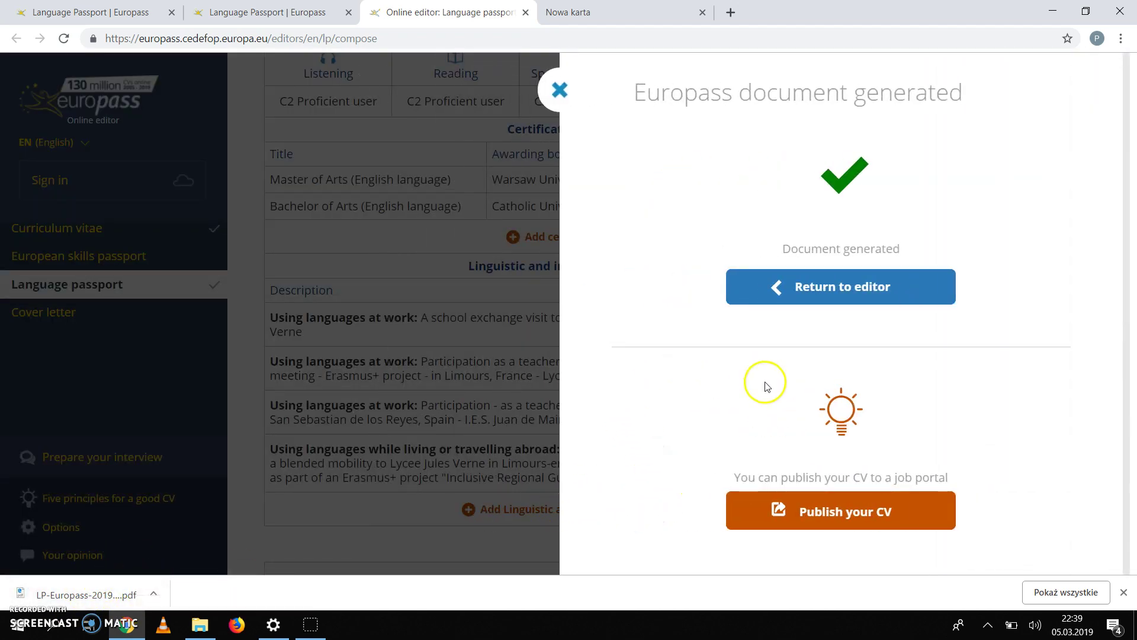
Step: Return to the editor and switch between the two Language Passport tabs
{"action": "left_click", "coordinate": [849, 289]}
{"action": "scroll", "coordinate": [716, 285], "scroll_direction": "up", "scroll_amount": 6}
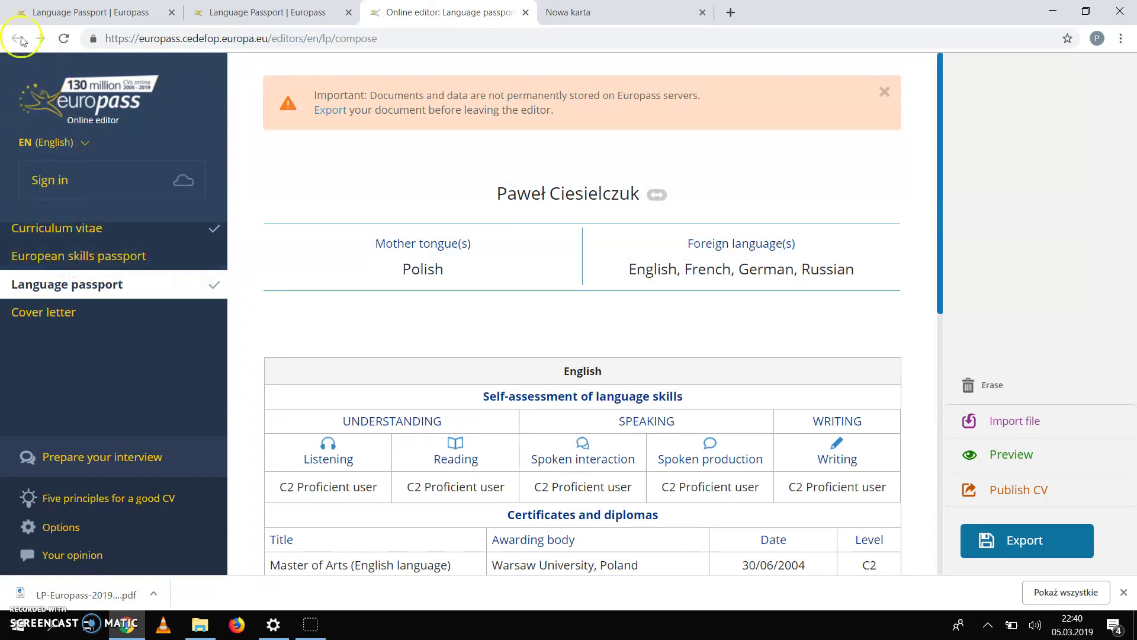
{"action": "left_click", "coordinate": [322, 9]}
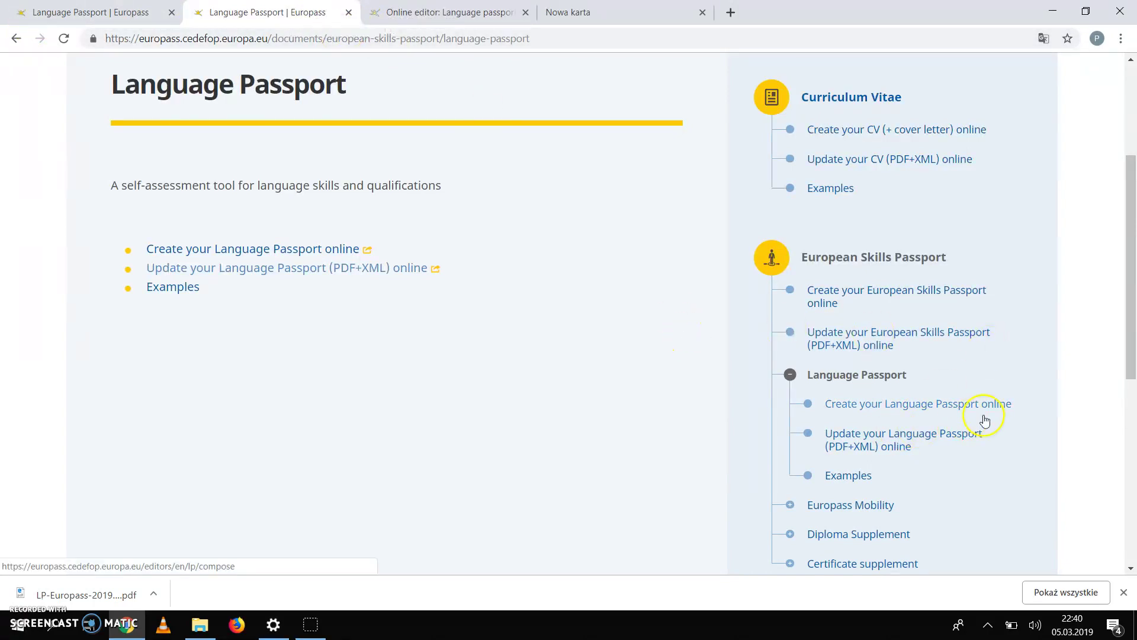
{"action": "scroll", "coordinate": [1024, 418], "scroll_direction": "up", "scroll_amount": 3}
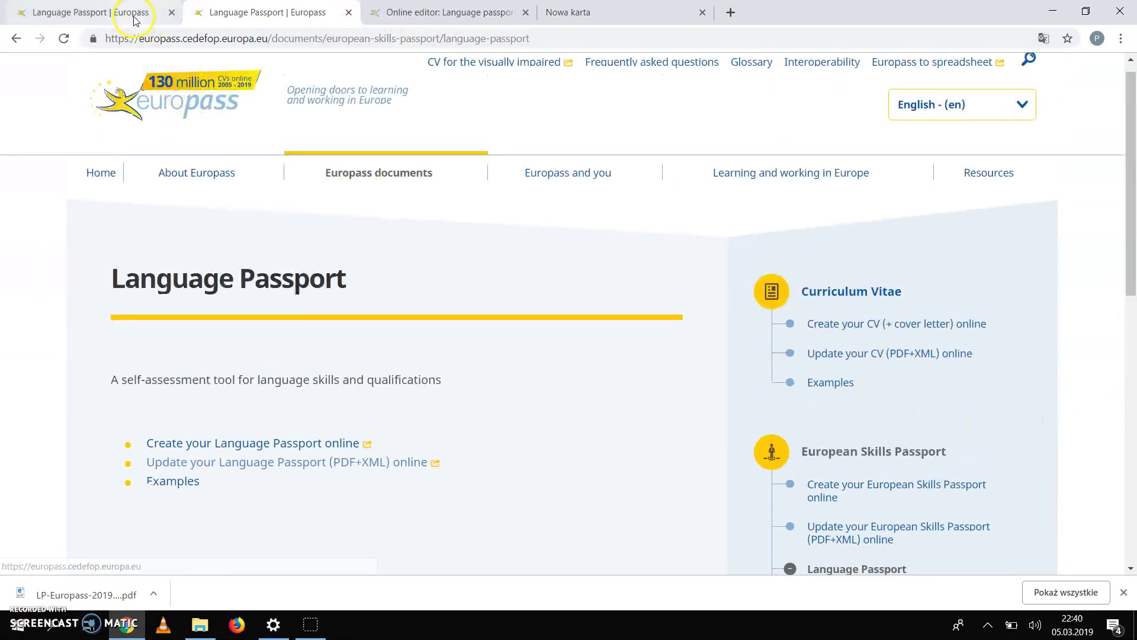
{"action": "left_click", "coordinate": [133, 17]}
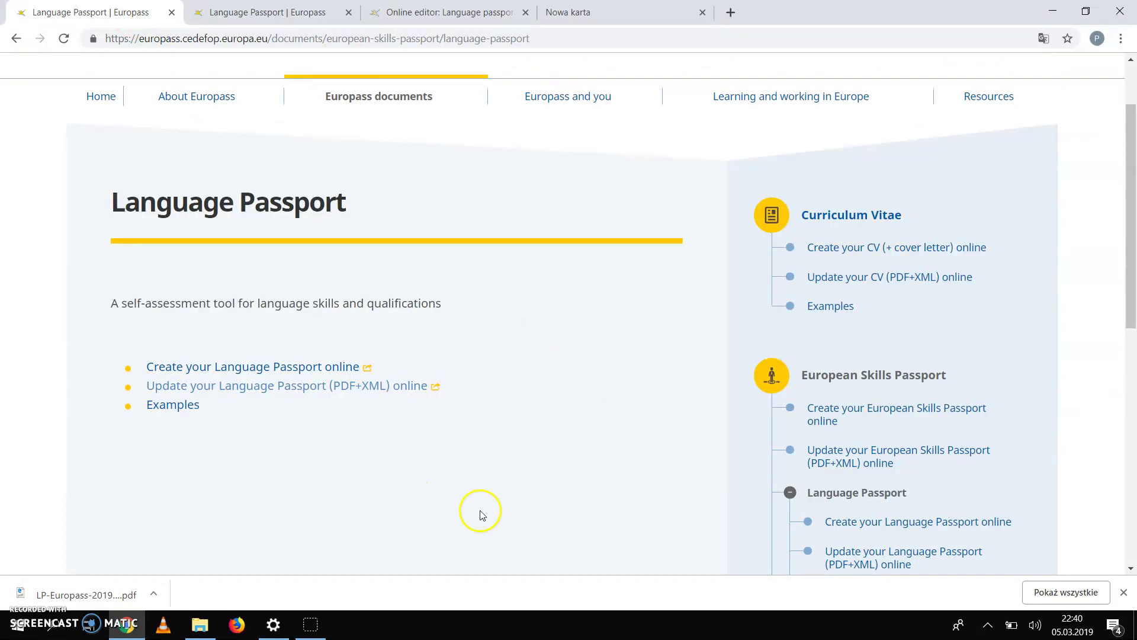
Step: Open the Language Passport online editor and scroll through the filled-in passport
{"action": "left_click", "coordinate": [285, 368]}
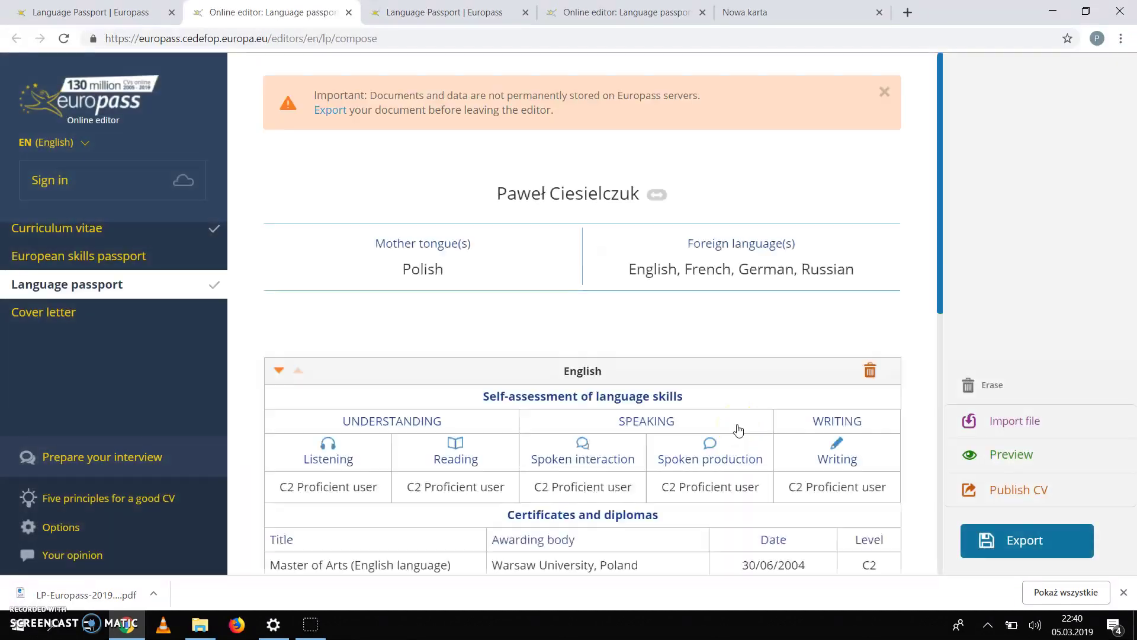
{"action": "mouse_move", "coordinate": [853, 504]}
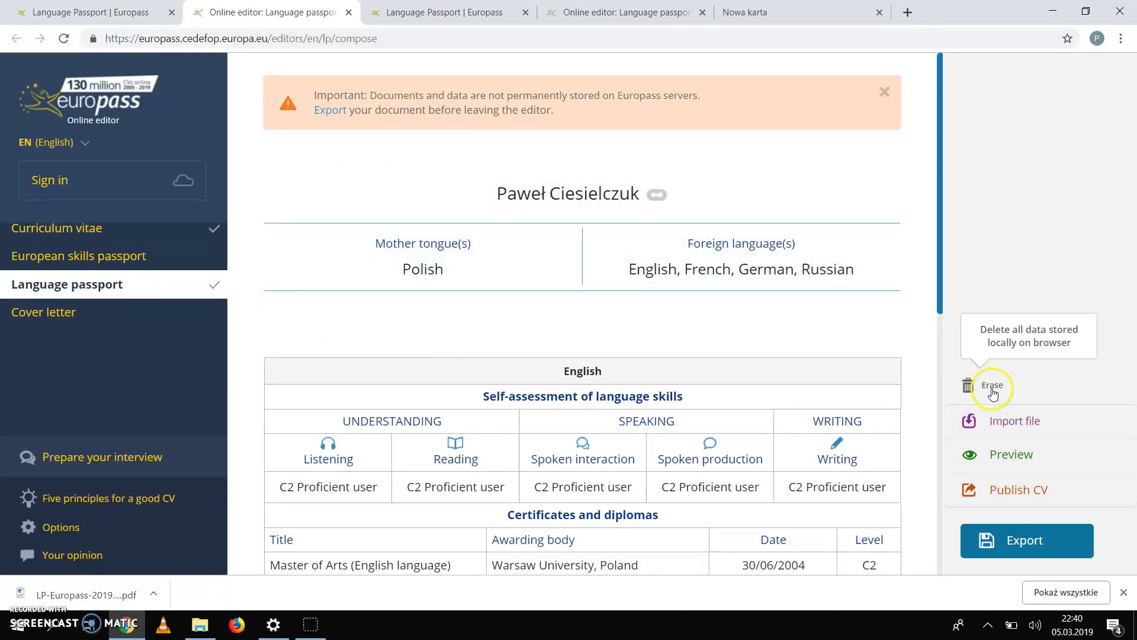
{"action": "scroll", "coordinate": [858, 414], "scroll_direction": "down", "scroll_amount": 9}
{"action": "scroll", "coordinate": [761, 340], "scroll_direction": "down", "scroll_amount": 8}
{"action": "scroll", "coordinate": [758, 337], "scroll_direction": "up", "scroll_amount": 9}
{"action": "scroll", "coordinate": [541, 279], "scroll_direction": "up", "scroll_amount": 10}
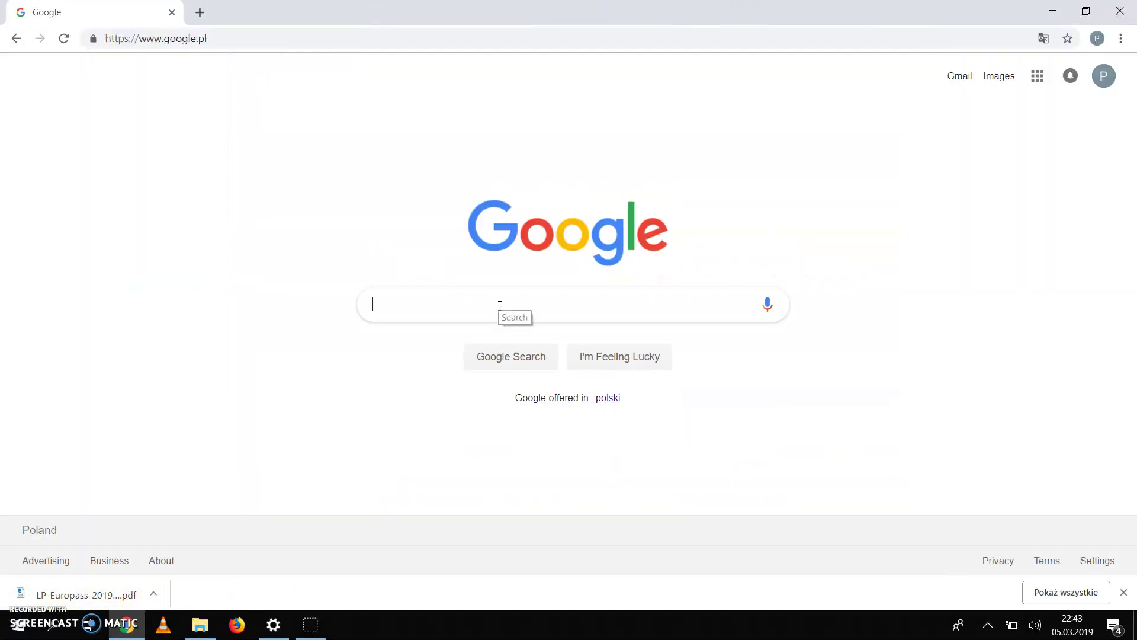
Step: Search Google for 'europass' and open the Europass home page
{"action": "left_click", "coordinate": [499, 306]}
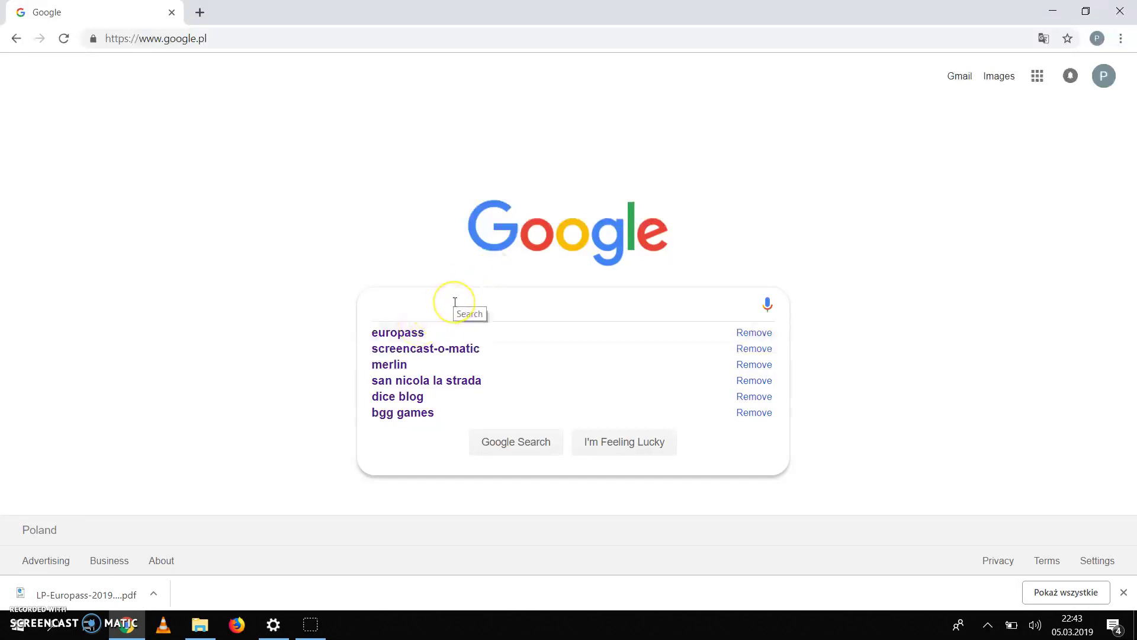
{"action": "type", "text": "europass"}
{"action": "key", "text": "Return"}
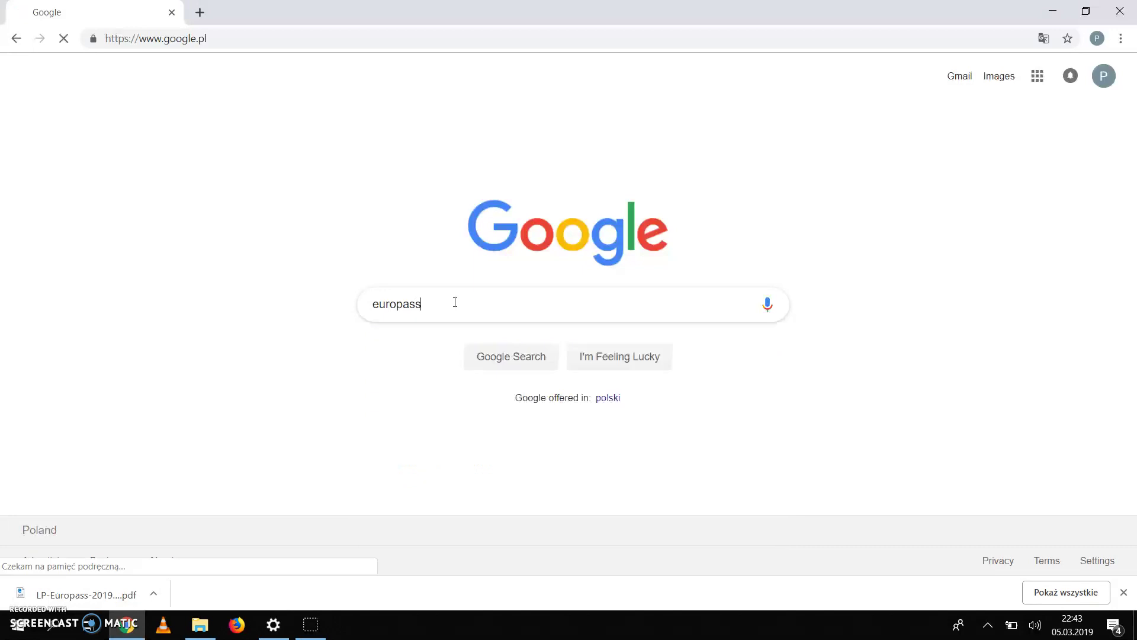
{"action": "left_click", "coordinate": [173, 190]}
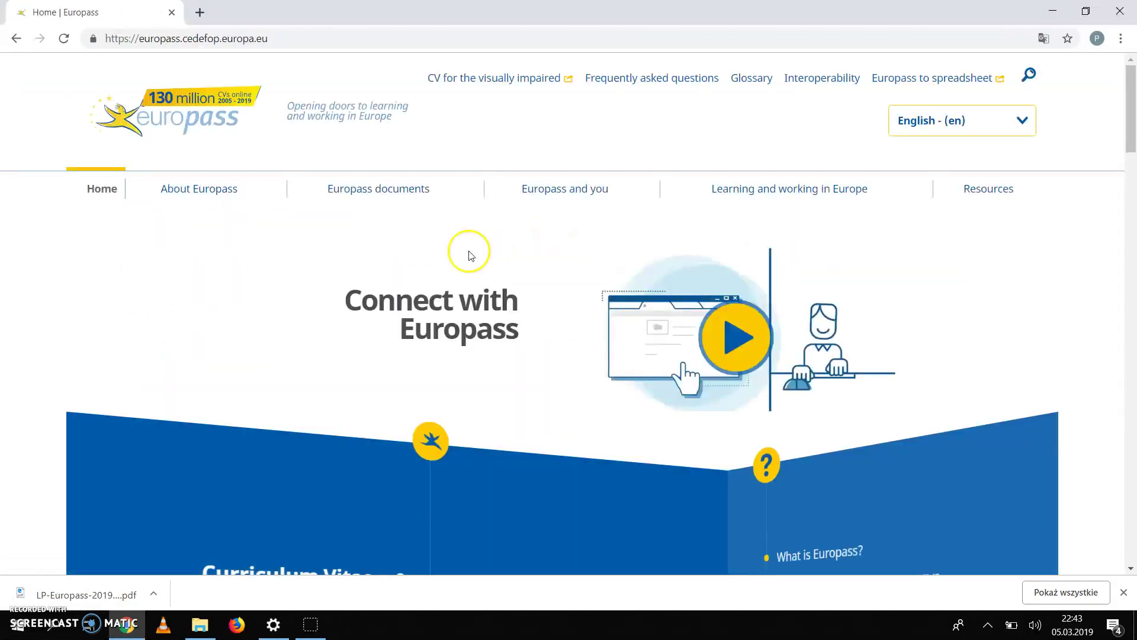
Step: Go through Europass documents to Language Passport and create a new one online
{"action": "left_click", "coordinate": [386, 197]}
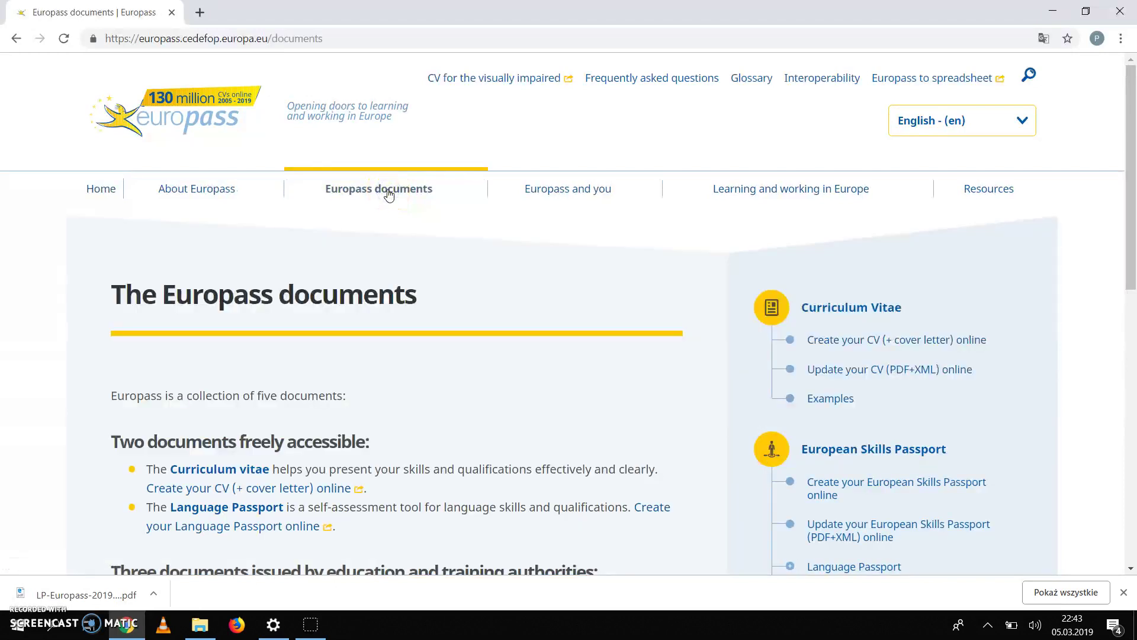
{"action": "scroll", "coordinate": [1107, 497], "scroll_direction": "down", "scroll_amount": 2}
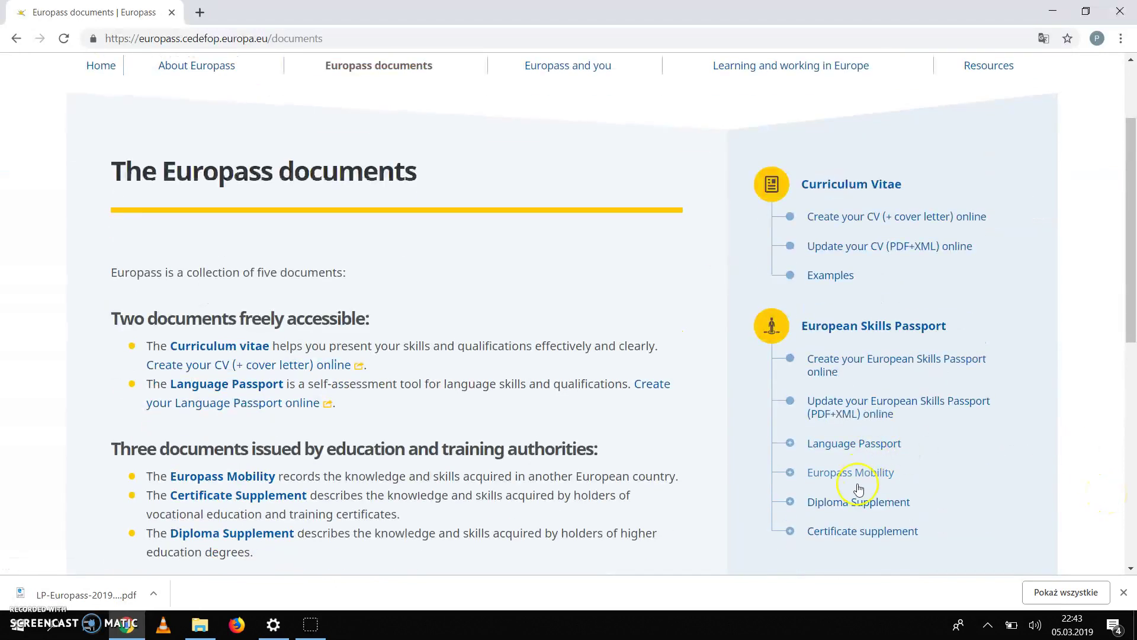
{"action": "left_click", "coordinate": [860, 444]}
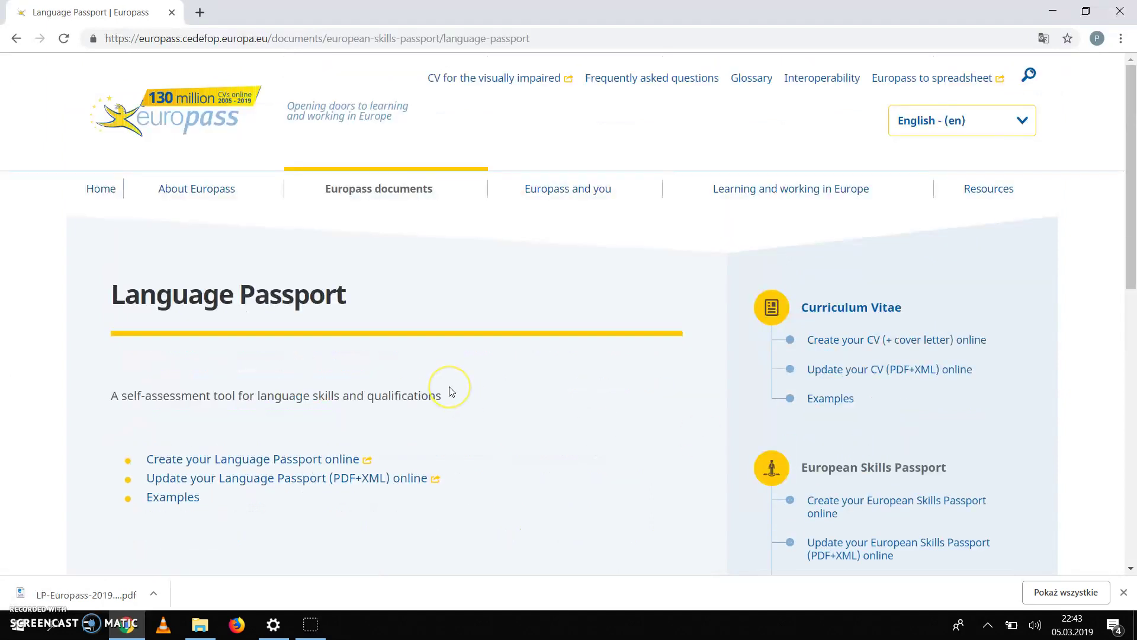
{"action": "scroll", "coordinate": [452, 391], "scroll_direction": "down", "scroll_amount": 3}
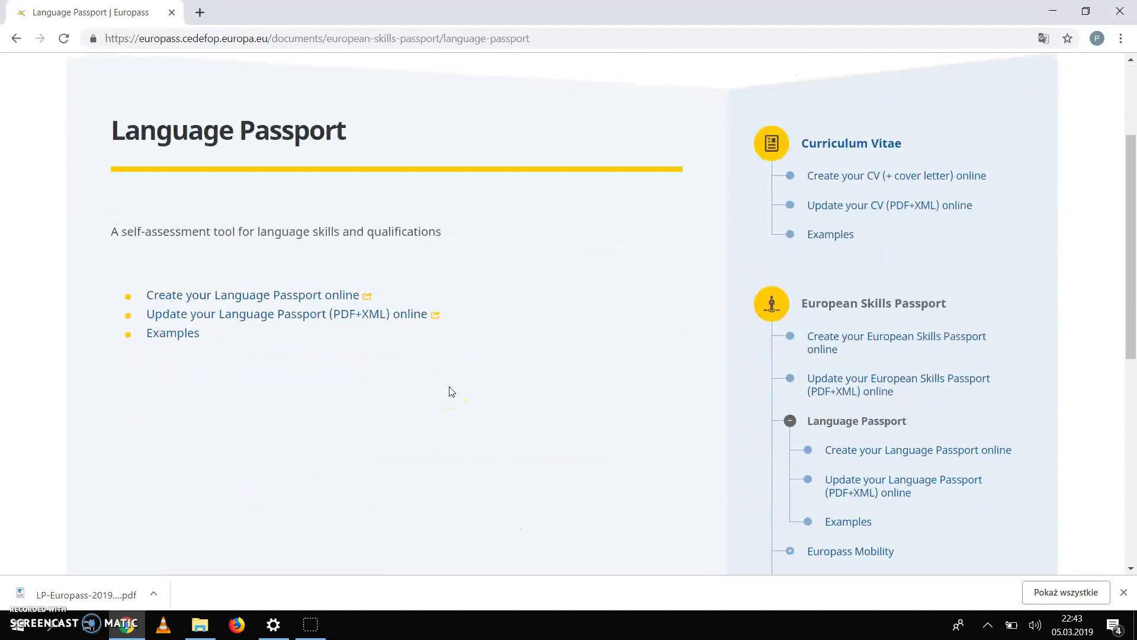
{"action": "left_click", "coordinate": [255, 296]}
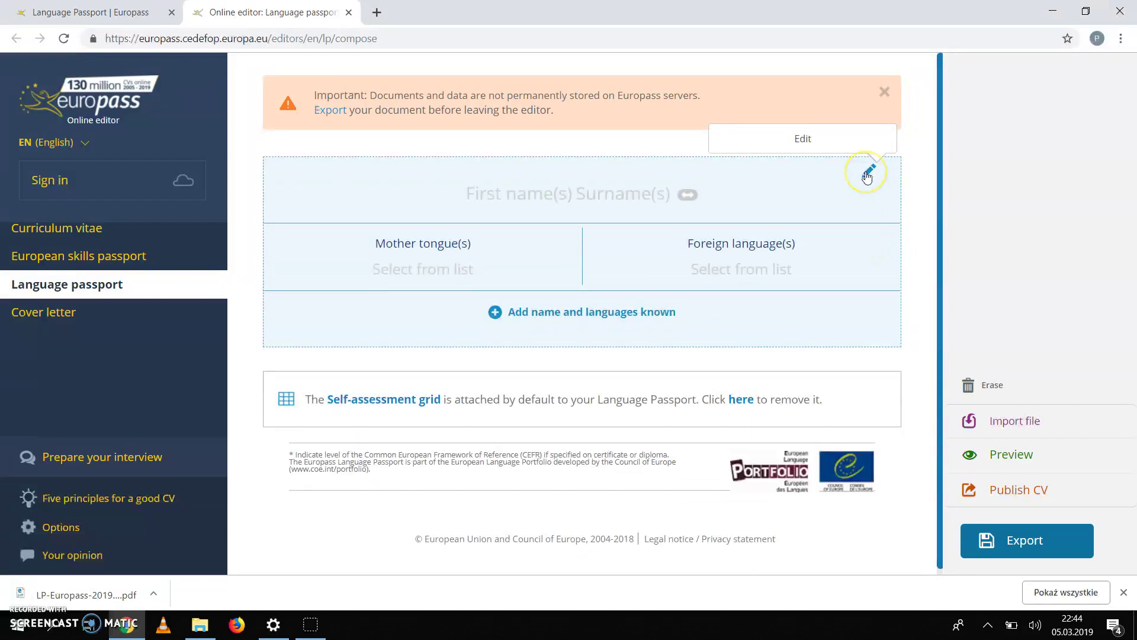
Step: Edit the personal block and enter the holder's first name and surname
{"action": "left_click", "coordinate": [868, 173]}
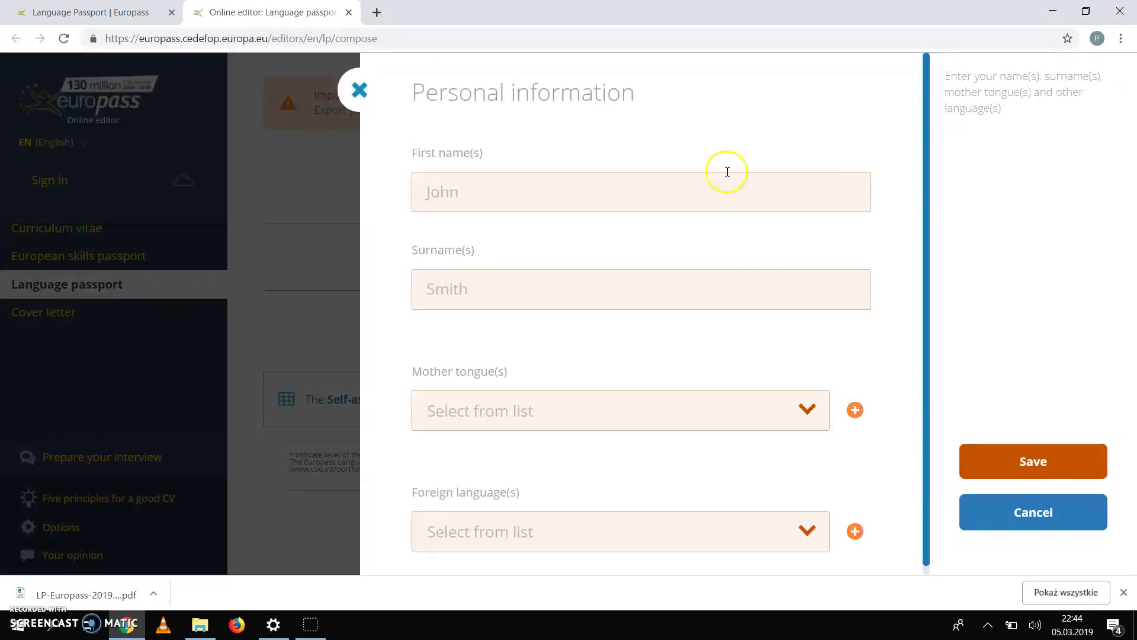
{"action": "left_click", "coordinate": [651, 185]}
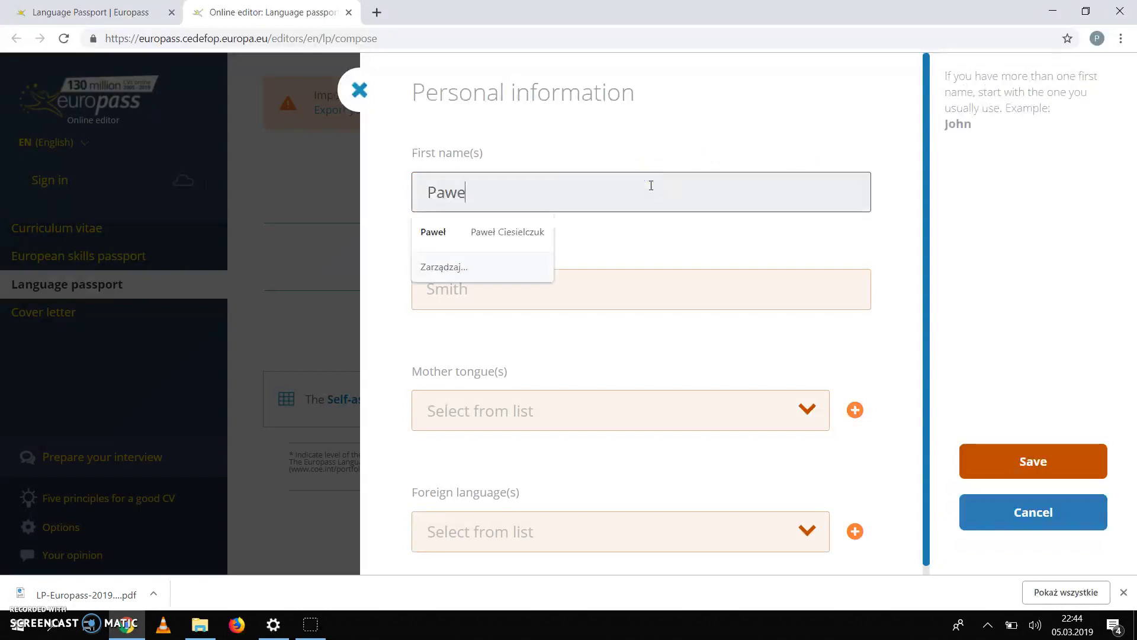
{"action": "key", "text": "Tab"}
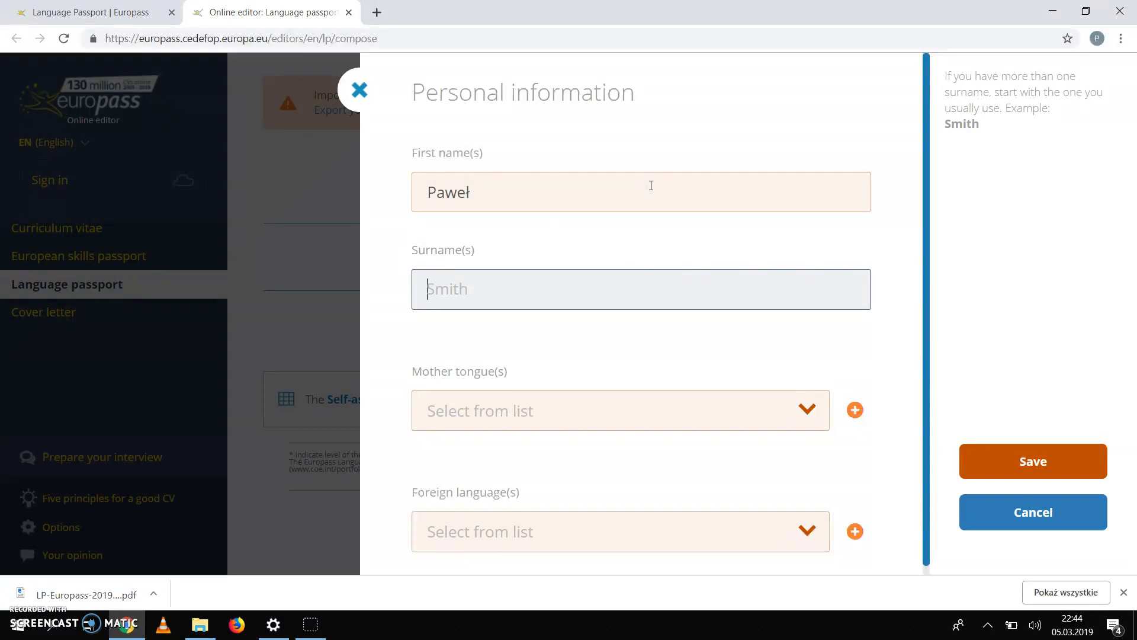
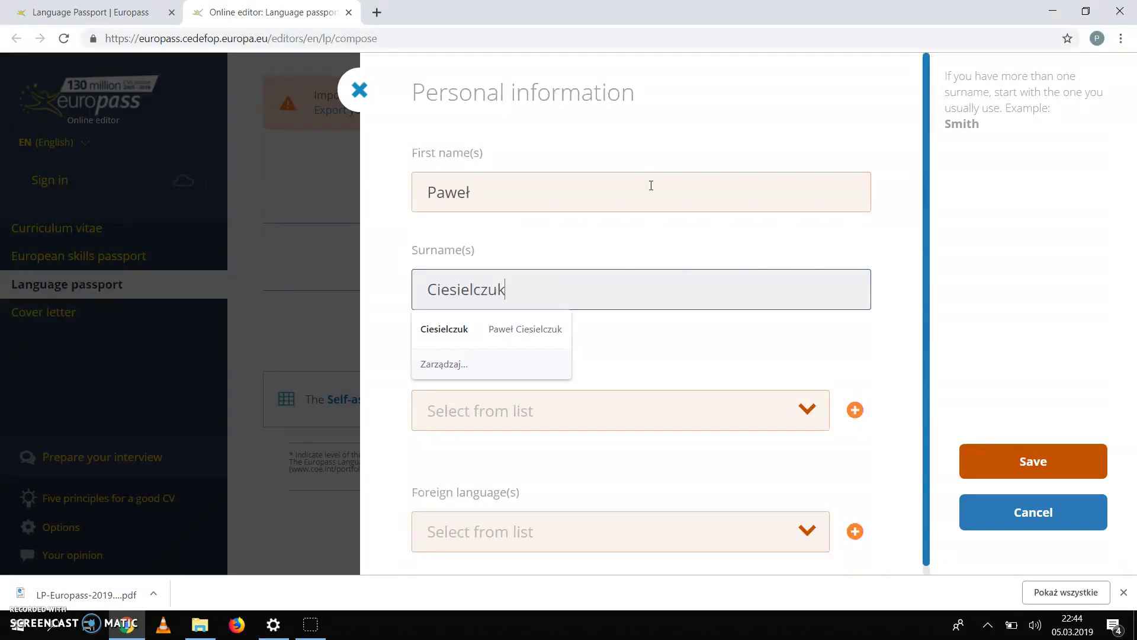
{"action": "left_click", "coordinate": [782, 347]}
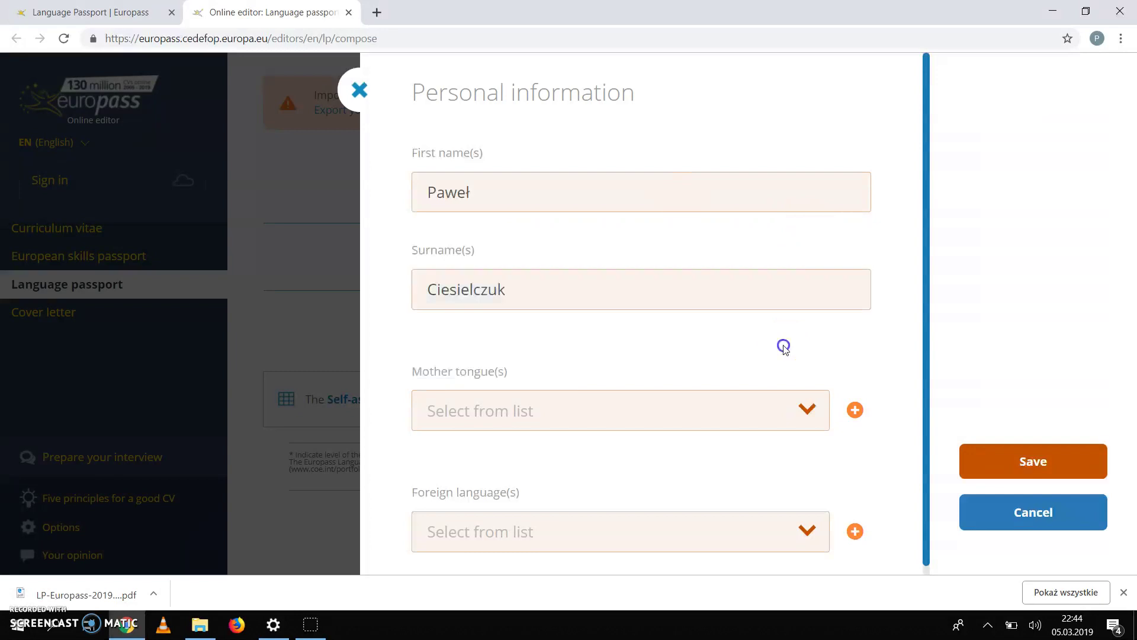
Step: Choose Polish as mother tongue and English as foreign language, then save
{"action": "left_click", "coordinate": [805, 408]}
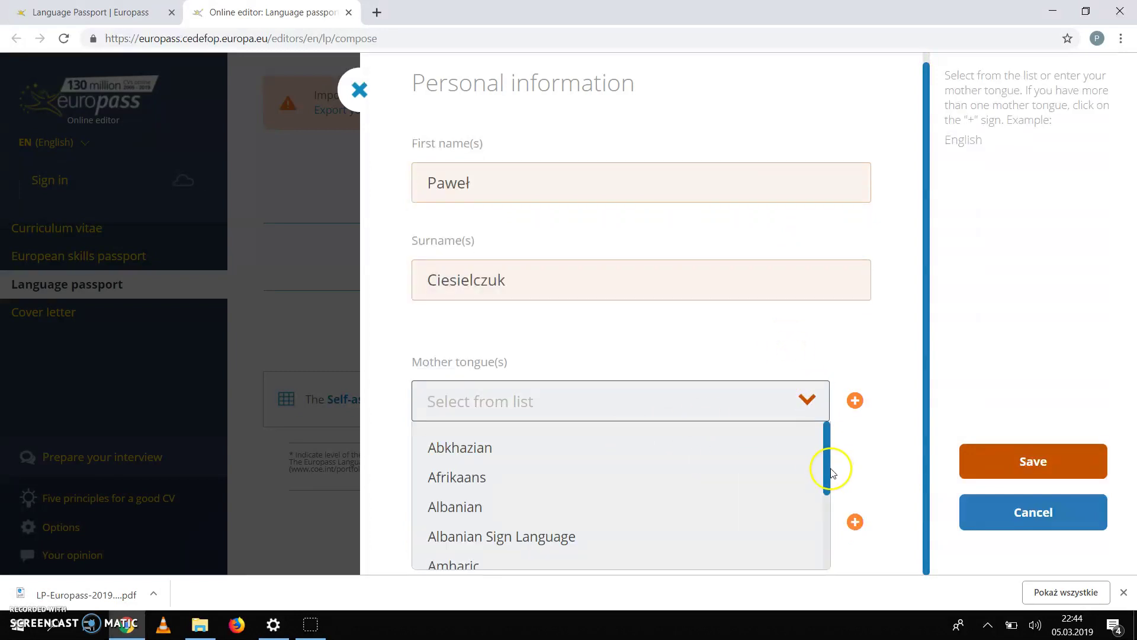
{"action": "left_click_drag", "start_coordinate": [828, 472], "coordinate": [832, 524]}
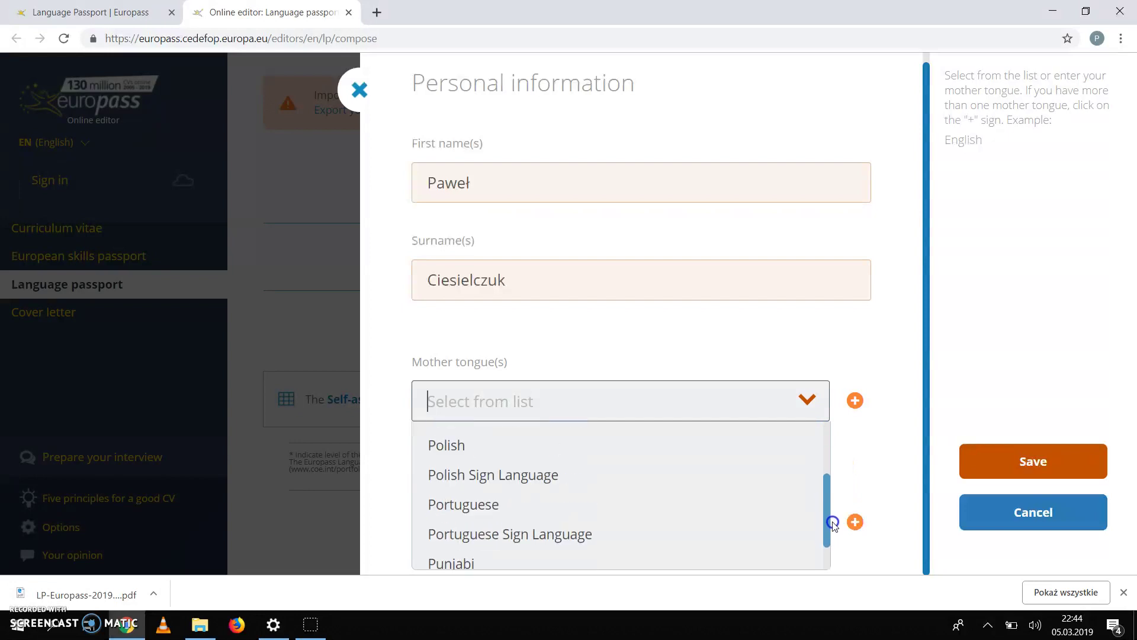
{"action": "left_click", "coordinate": [452, 447]}
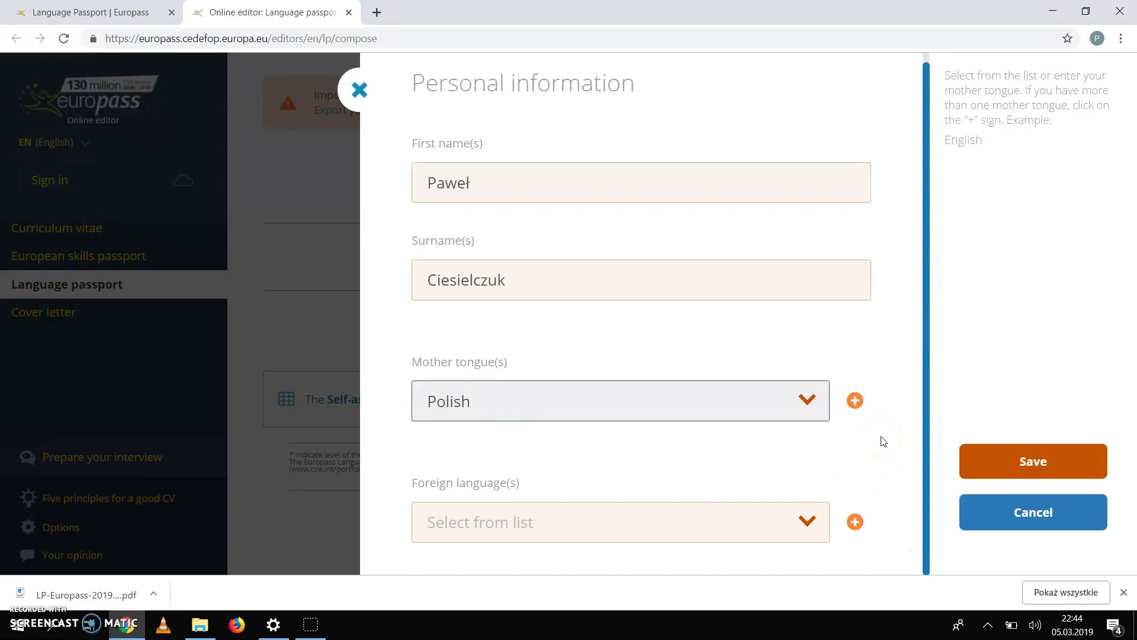
{"action": "left_click", "coordinate": [807, 520]}
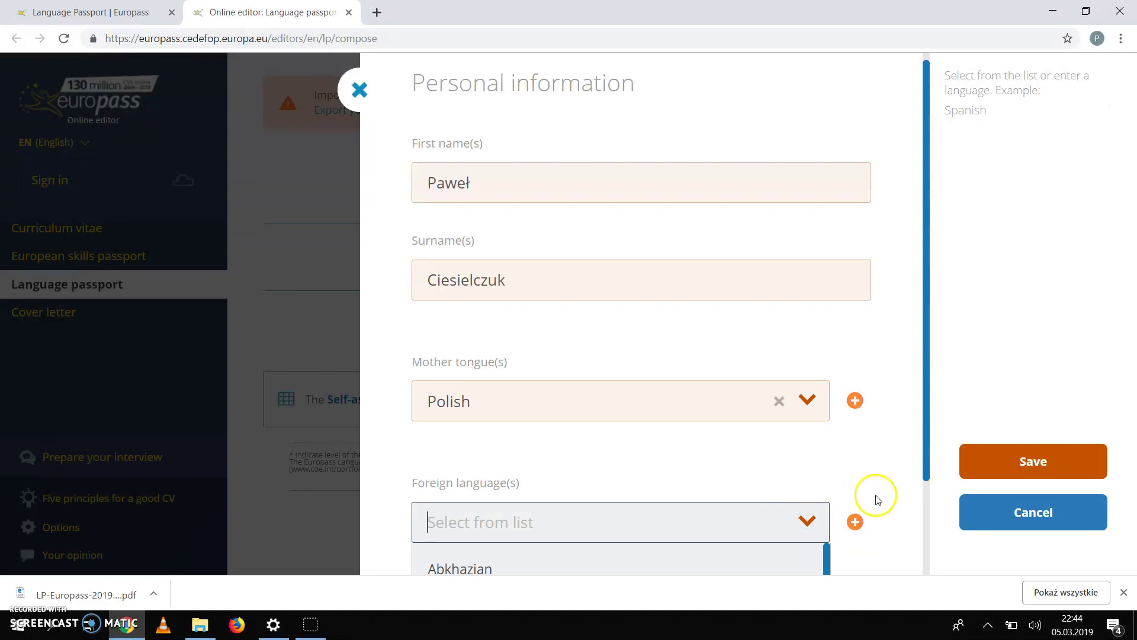
{"action": "scroll", "coordinate": [878, 499], "scroll_direction": "down", "scroll_amount": 2}
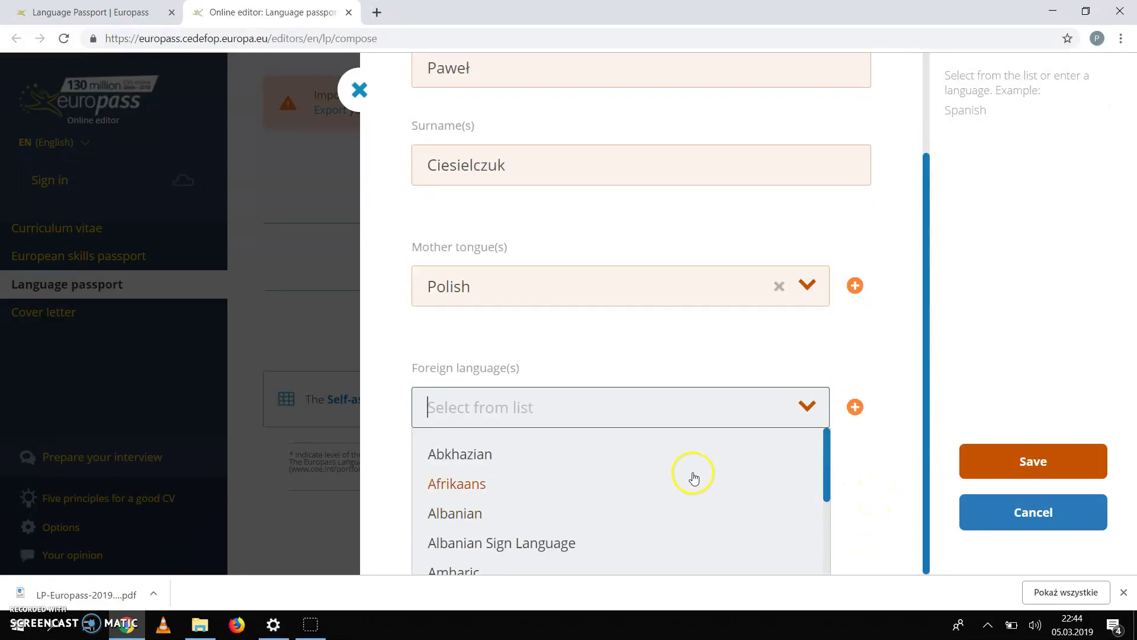
{"action": "type", "text": "English"}
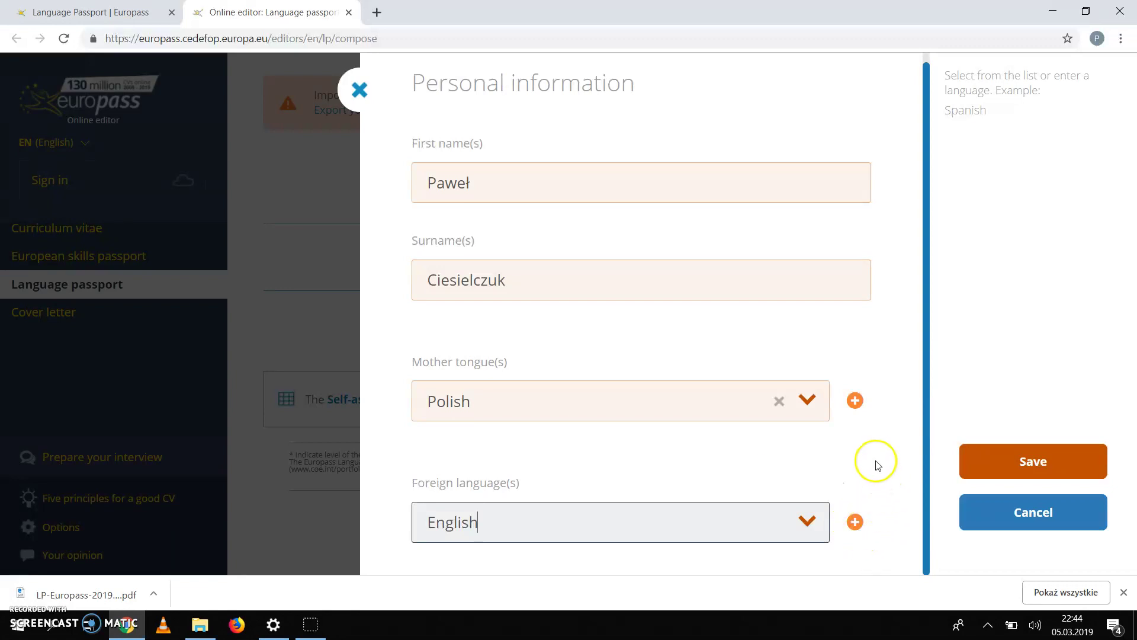
{"action": "left_click", "coordinate": [1030, 462]}
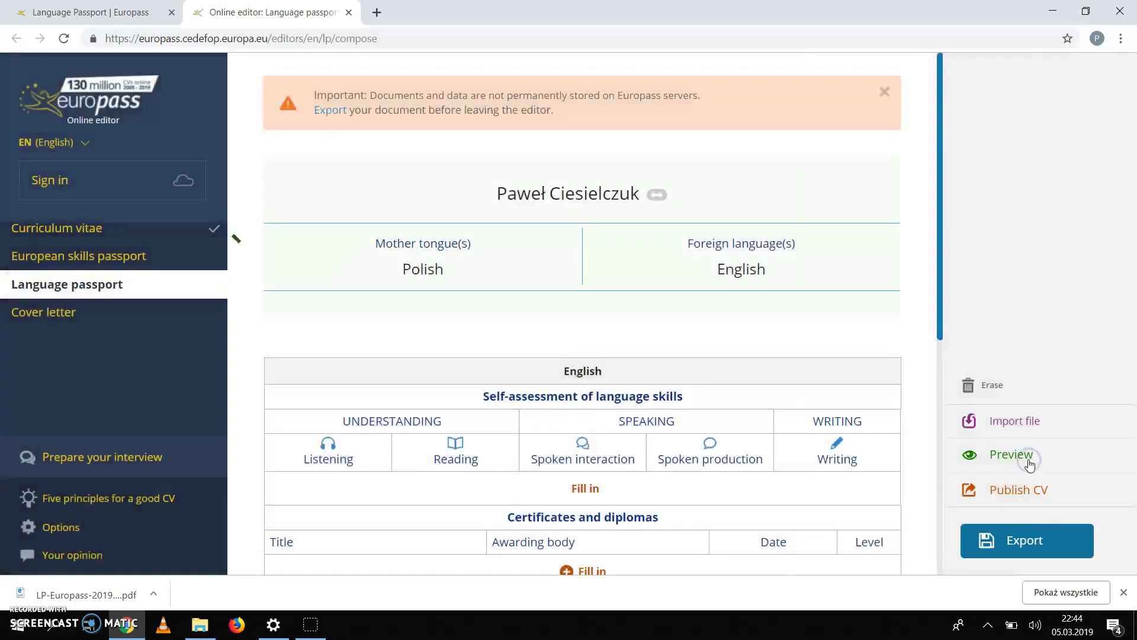
Step: Open the 'Fill in' self-assessment form in the English language table
{"action": "scroll", "coordinate": [725, 377], "scroll_direction": "down", "scroll_amount": 1}
{"action": "scroll", "coordinate": [725, 377], "scroll_direction": "down", "scroll_amount": 5}
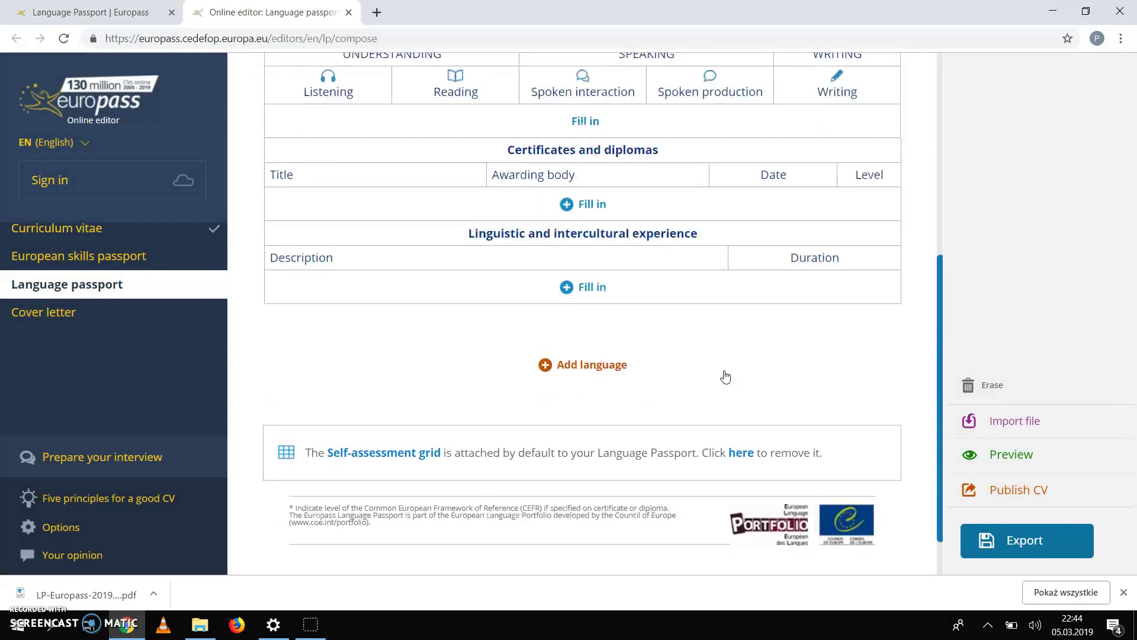
{"action": "scroll", "coordinate": [725, 376], "scroll_direction": "up", "scroll_amount": 1}
{"action": "scroll", "coordinate": [726, 376], "scroll_direction": "up", "scroll_amount": 2}
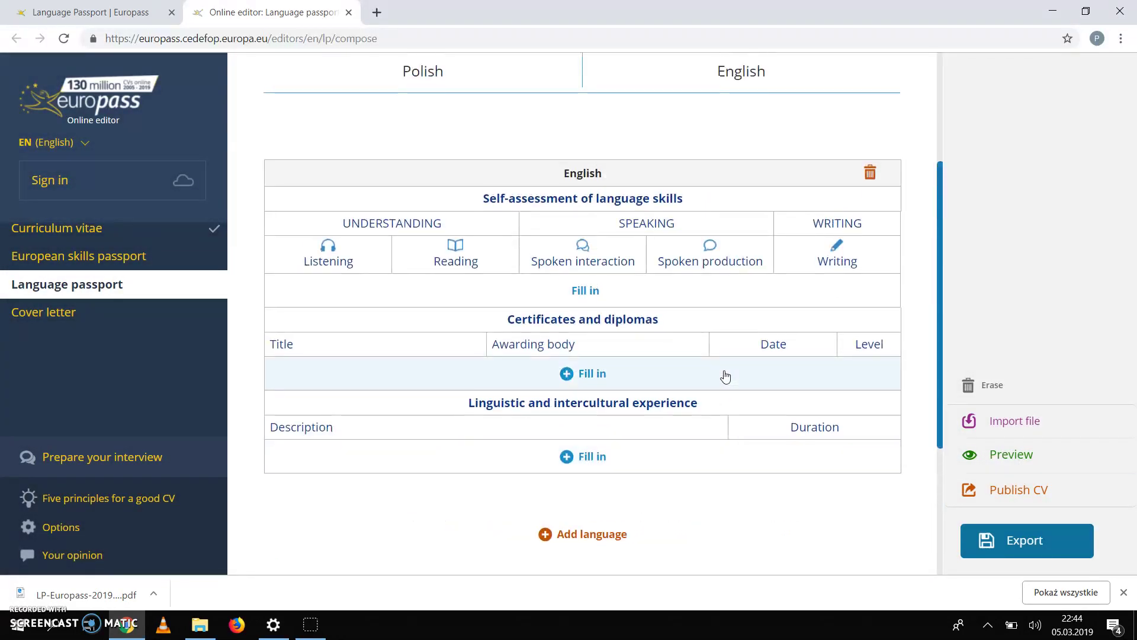
{"action": "left_click", "coordinate": [638, 283]}
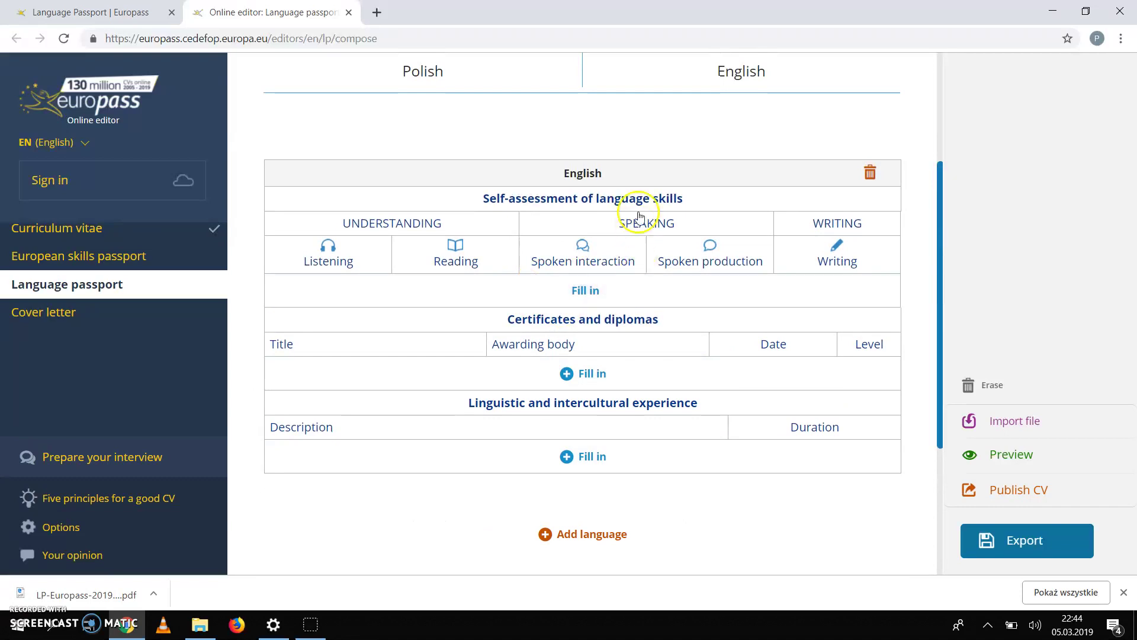
{"action": "scroll", "coordinate": [637, 213], "scroll_direction": "up", "scroll_amount": 3}
{"action": "scroll", "coordinate": [639, 216], "scroll_direction": "down", "scroll_amount": 2}
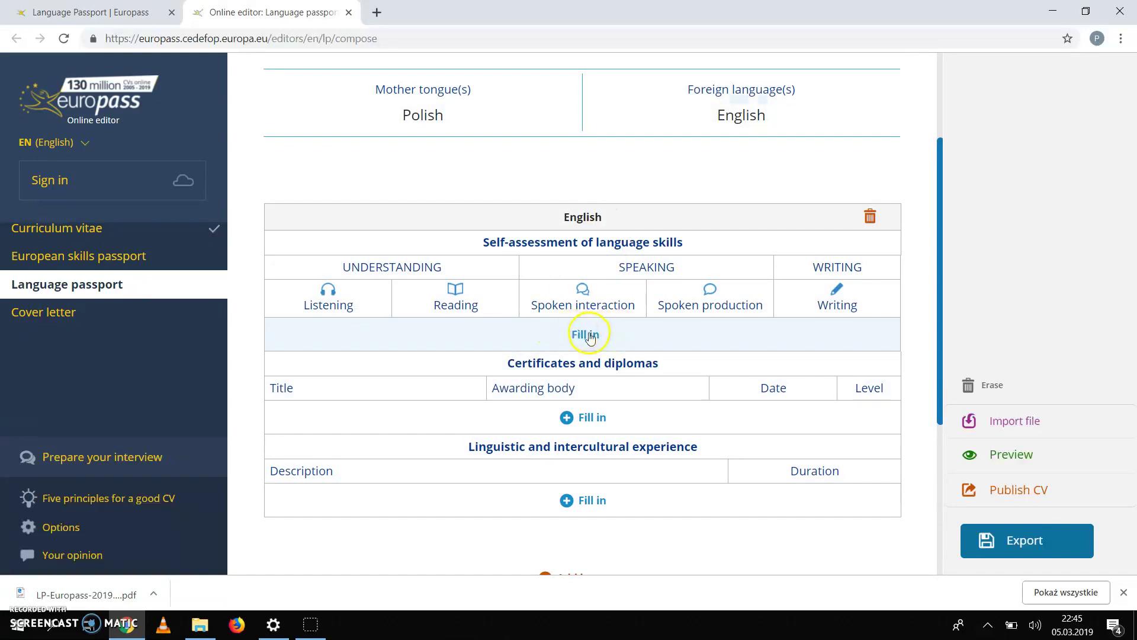
{"action": "left_click", "coordinate": [584, 336]}
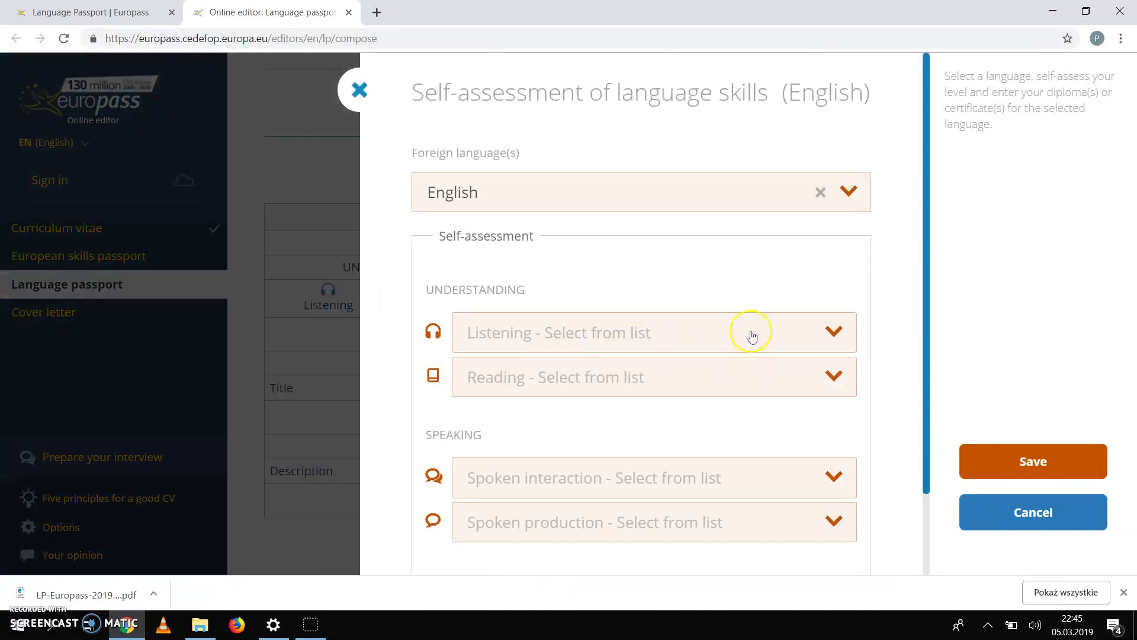
Step: Set English Listening and Reading to A2 Basic User
{"action": "left_click", "coordinate": [834, 336]}
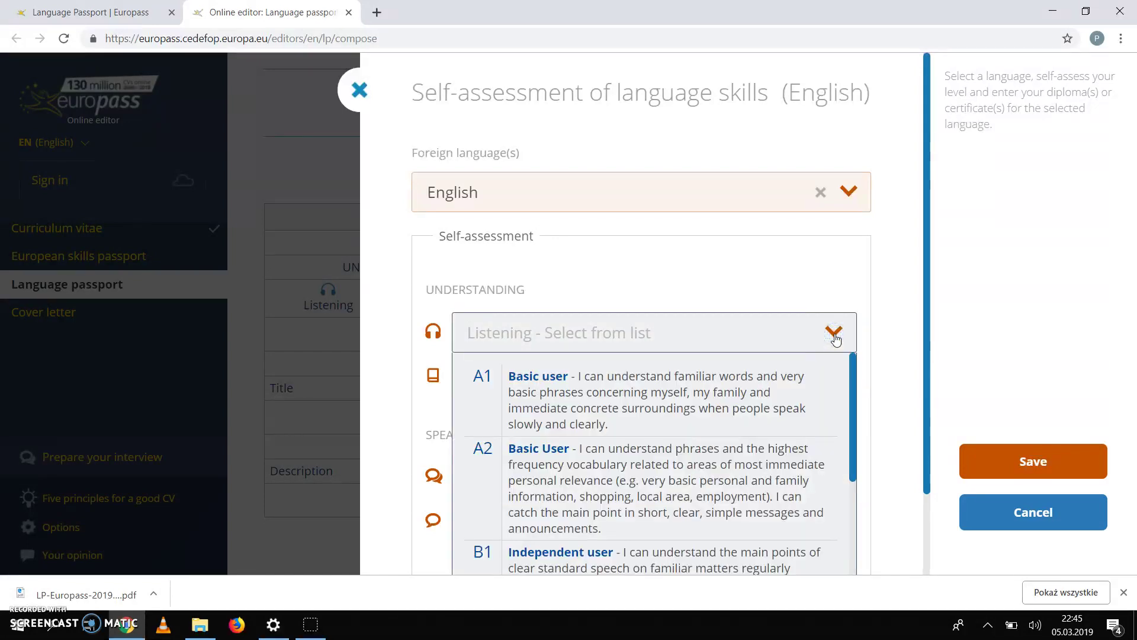
{"action": "scroll", "coordinate": [885, 357], "scroll_direction": "down", "scroll_amount": 2}
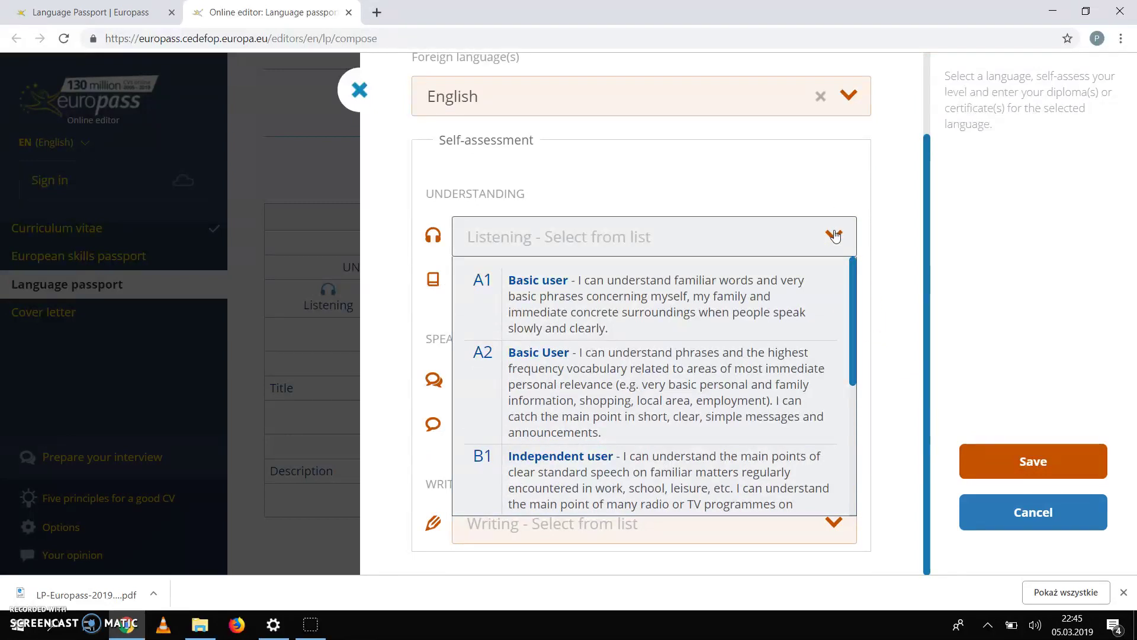
{"action": "scroll", "coordinate": [654, 439], "scroll_direction": "down", "scroll_amount": 3}
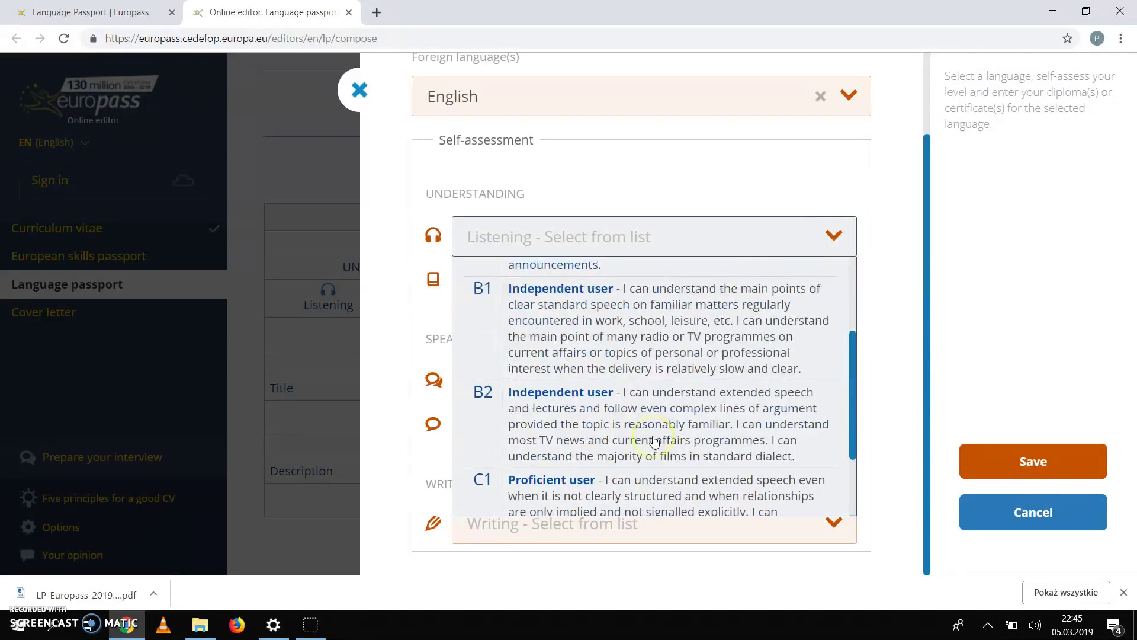
{"action": "scroll", "coordinate": [654, 441], "scroll_direction": "down", "scroll_amount": 2}
{"action": "scroll", "coordinate": [654, 441], "scroll_direction": "up", "scroll_amount": 5}
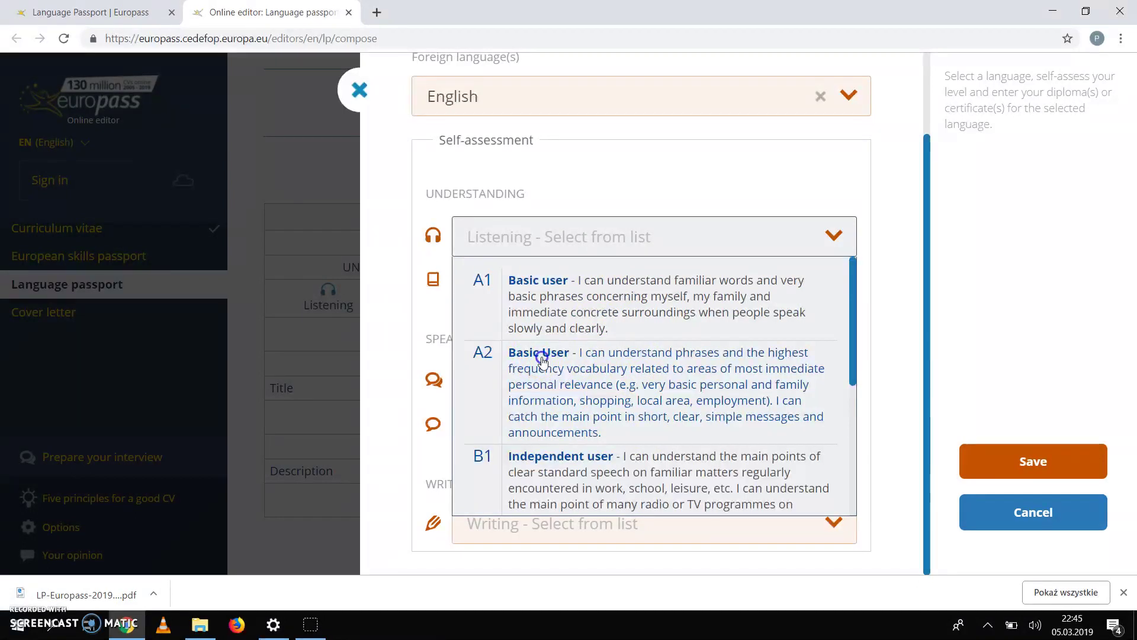
{"action": "left_click", "coordinate": [543, 361]}
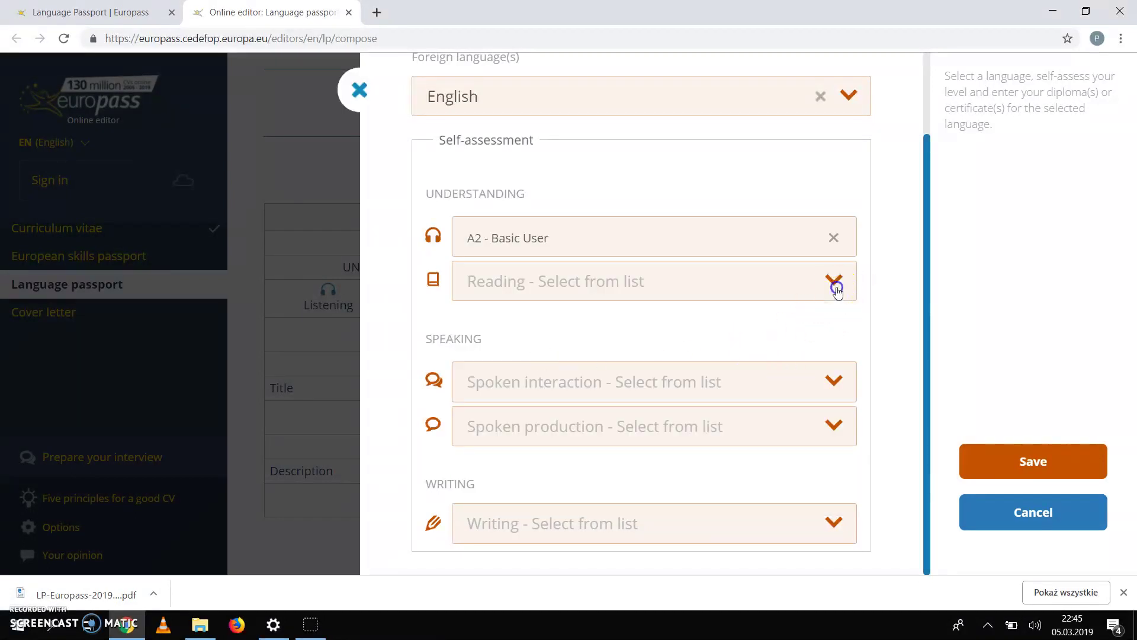
{"action": "left_click", "coordinate": [835, 287]}
{"action": "left_click", "coordinate": [570, 401]}
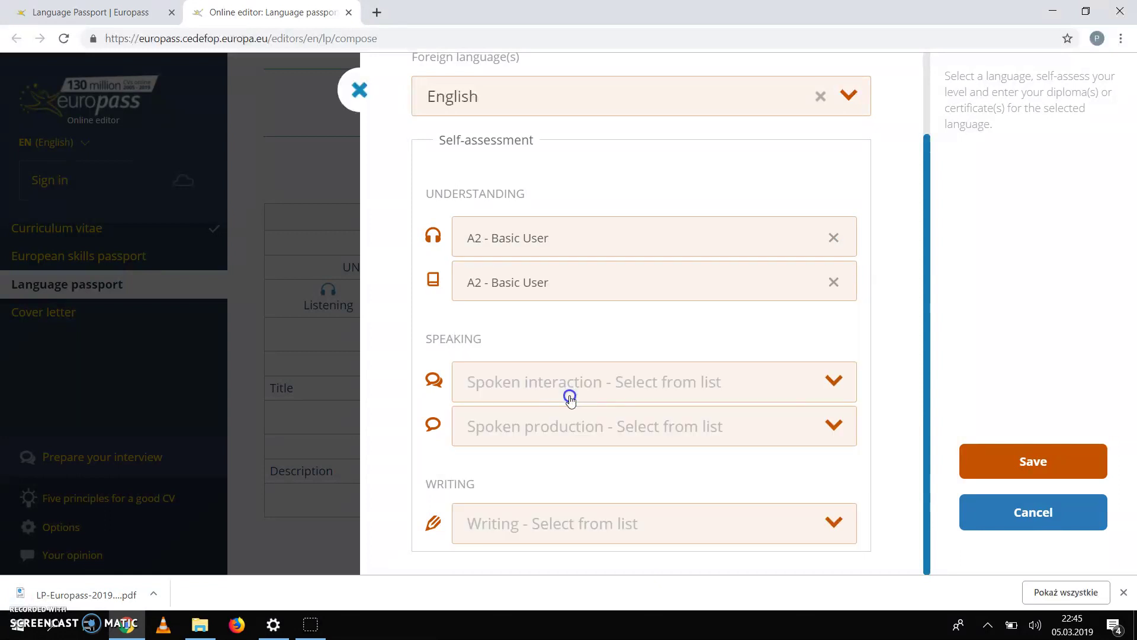
Step: Set Spoken interaction, Spoken production and Writing to A1 Basic user
{"action": "left_click", "coordinate": [833, 385]}
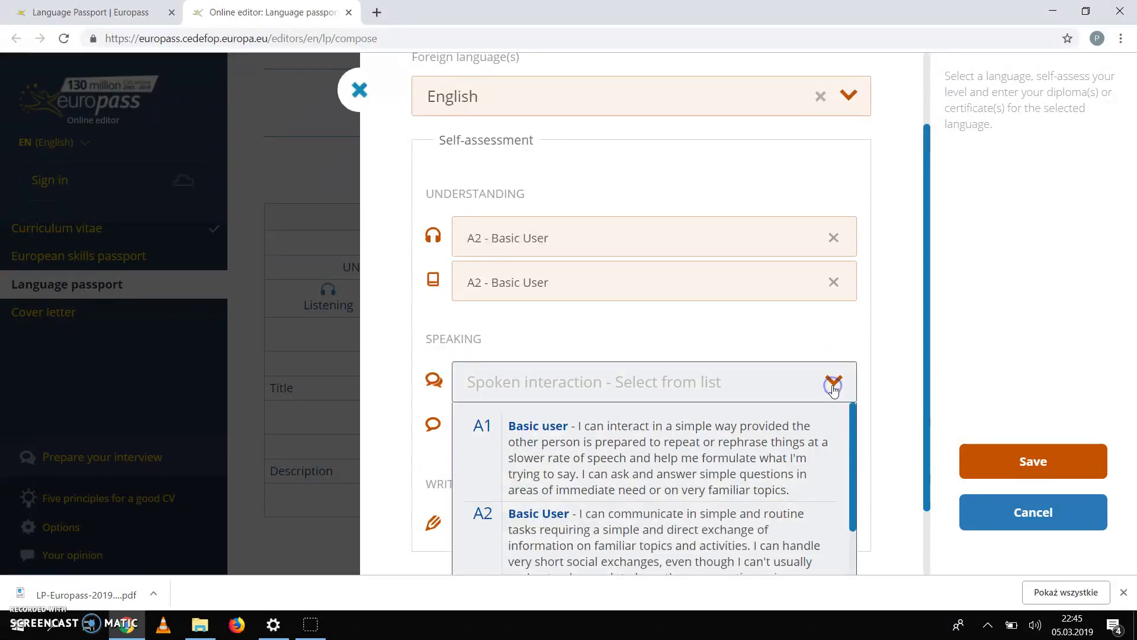
{"action": "left_click", "coordinate": [579, 449]}
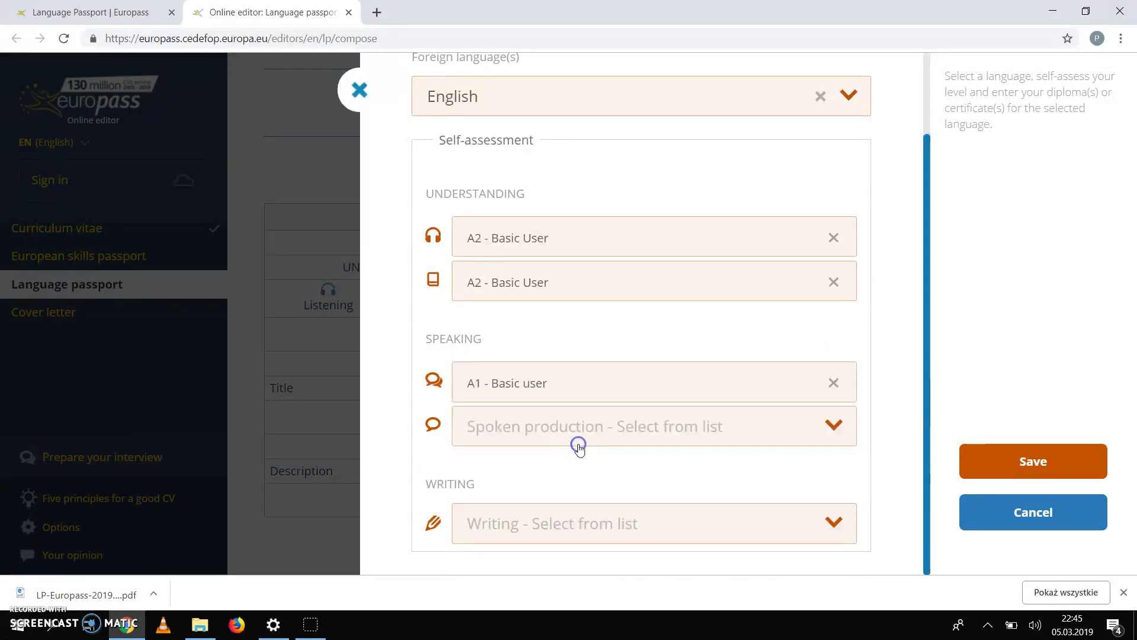
{"action": "left_click", "coordinate": [832, 431]}
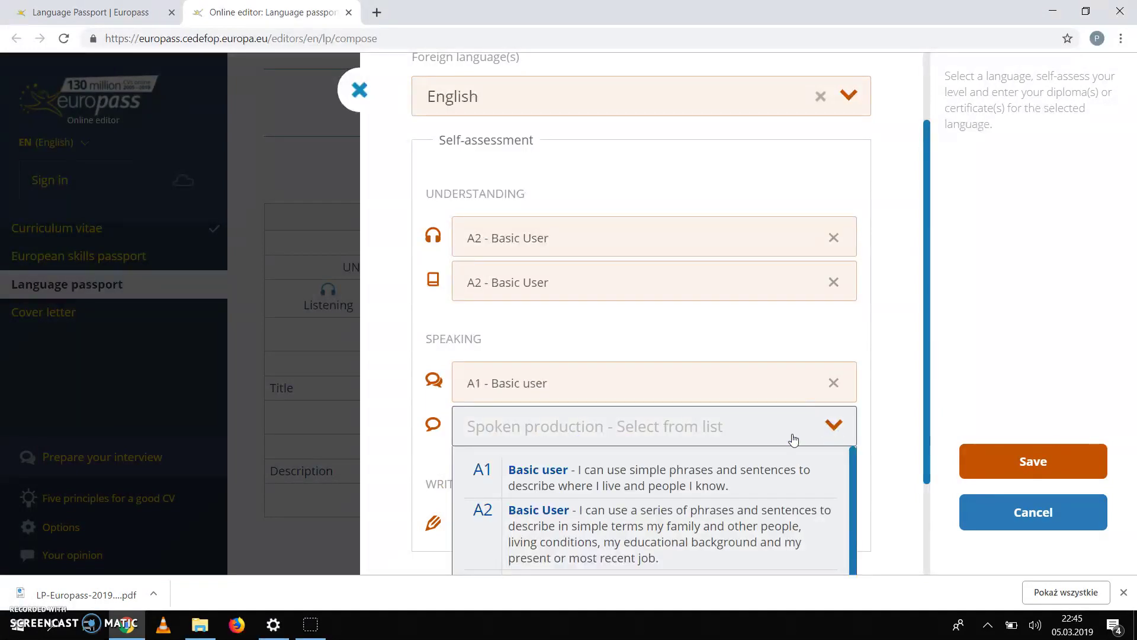
{"action": "left_click", "coordinate": [530, 478]}
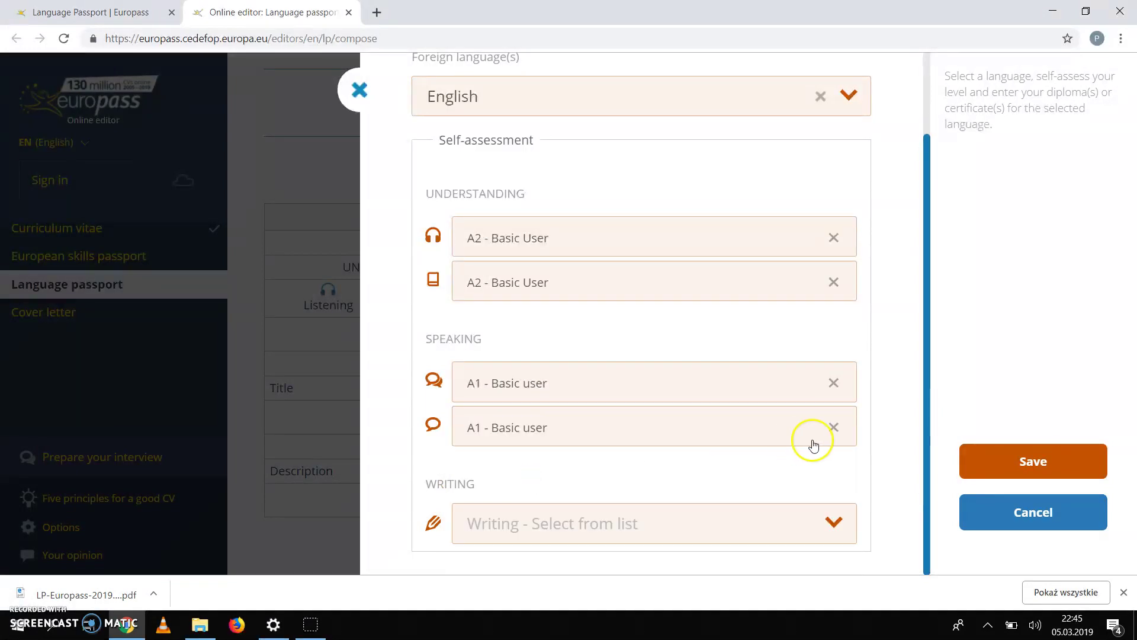
{"action": "left_click", "coordinate": [834, 522]}
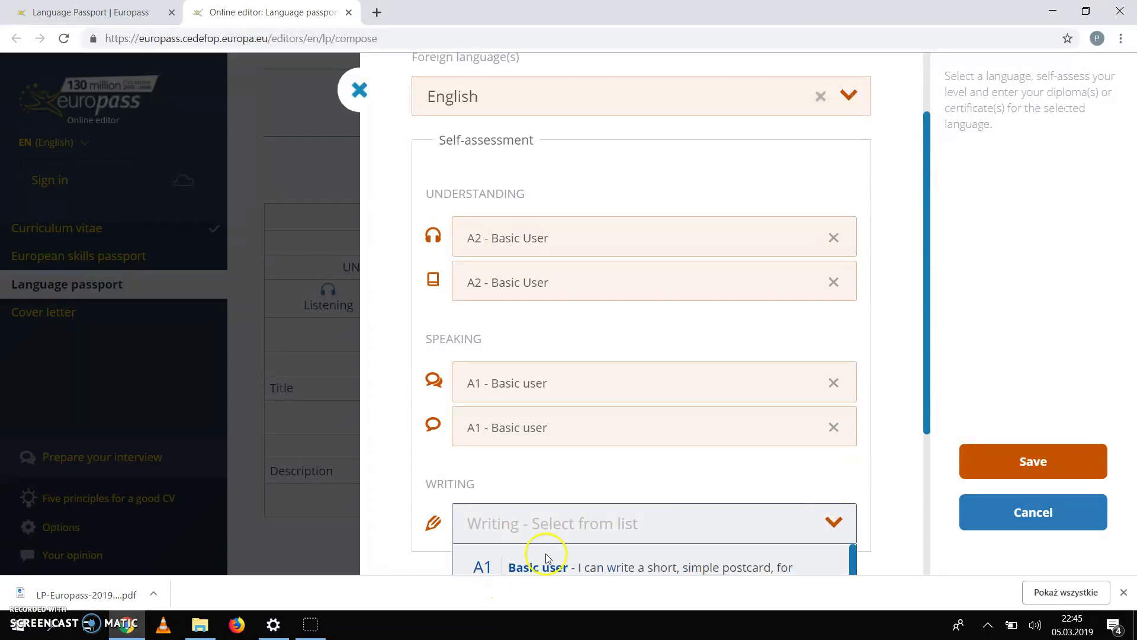
{"action": "left_click", "coordinate": [549, 568]}
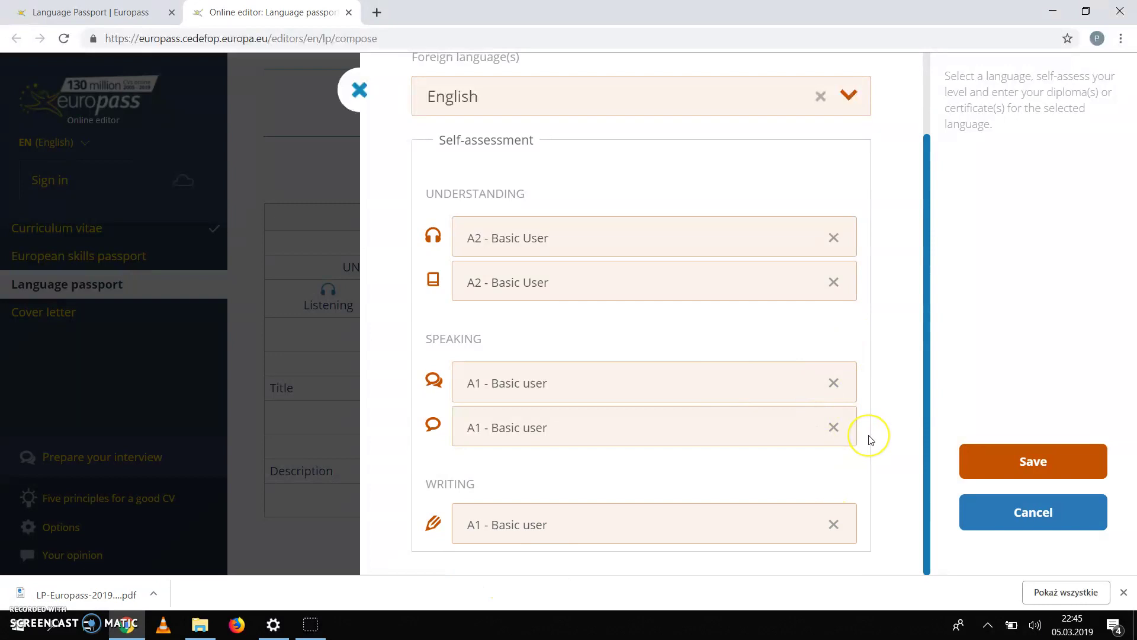
{"action": "scroll", "coordinate": [871, 438], "scroll_direction": "up", "scroll_amount": 2}
{"action": "scroll", "coordinate": [871, 439], "scroll_direction": "down", "scroll_amount": 2}
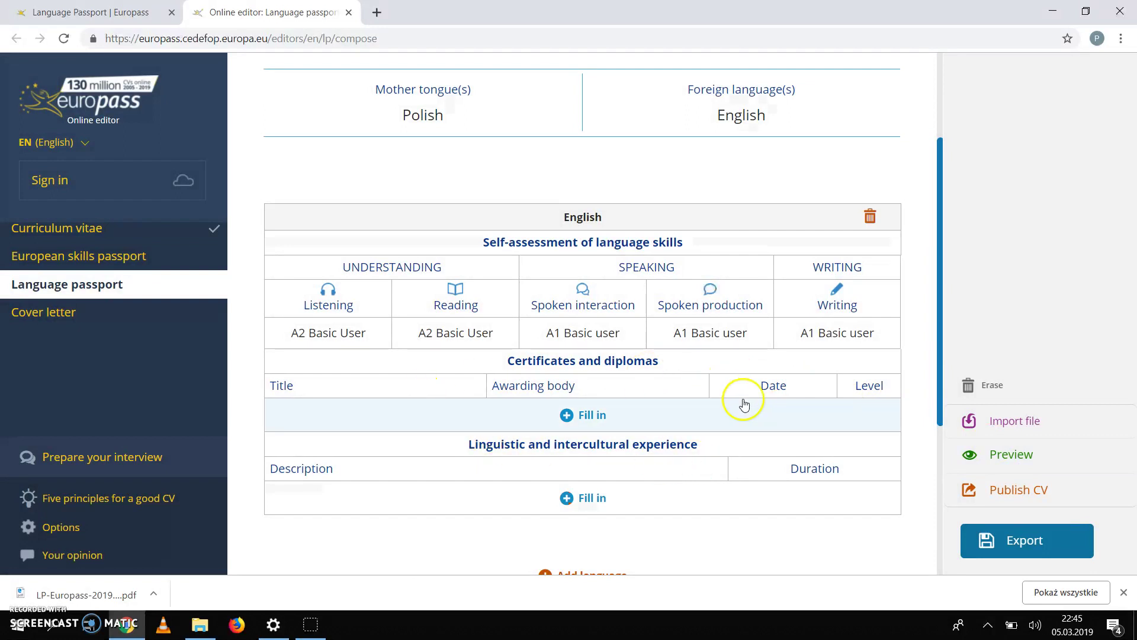
Step: Open the empty English Certificates and diplomas form
{"action": "scroll", "coordinate": [741, 401], "scroll_direction": "down", "scroll_amount": 1}
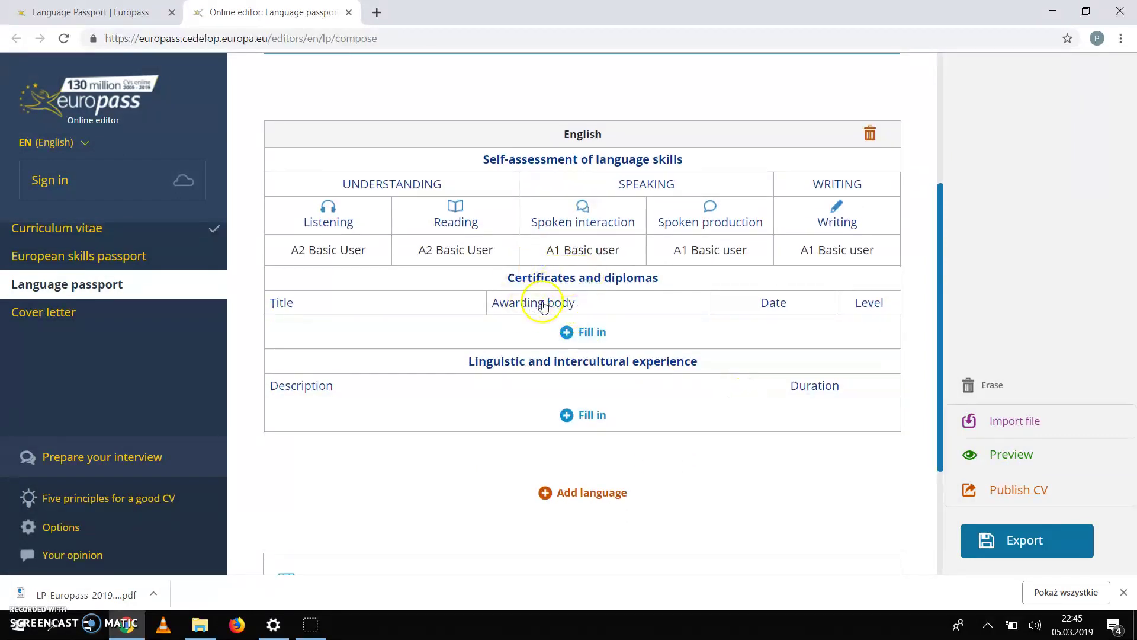
{"action": "left_click", "coordinate": [571, 336]}
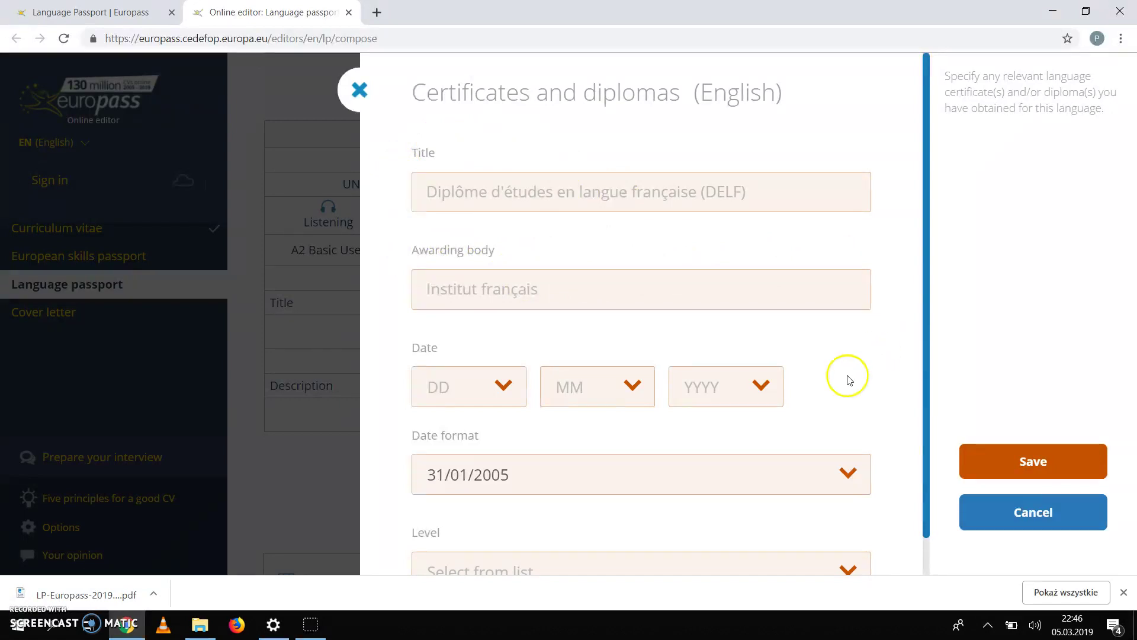
{"action": "scroll", "coordinate": [904, 454], "scroll_direction": "down", "scroll_amount": 1}
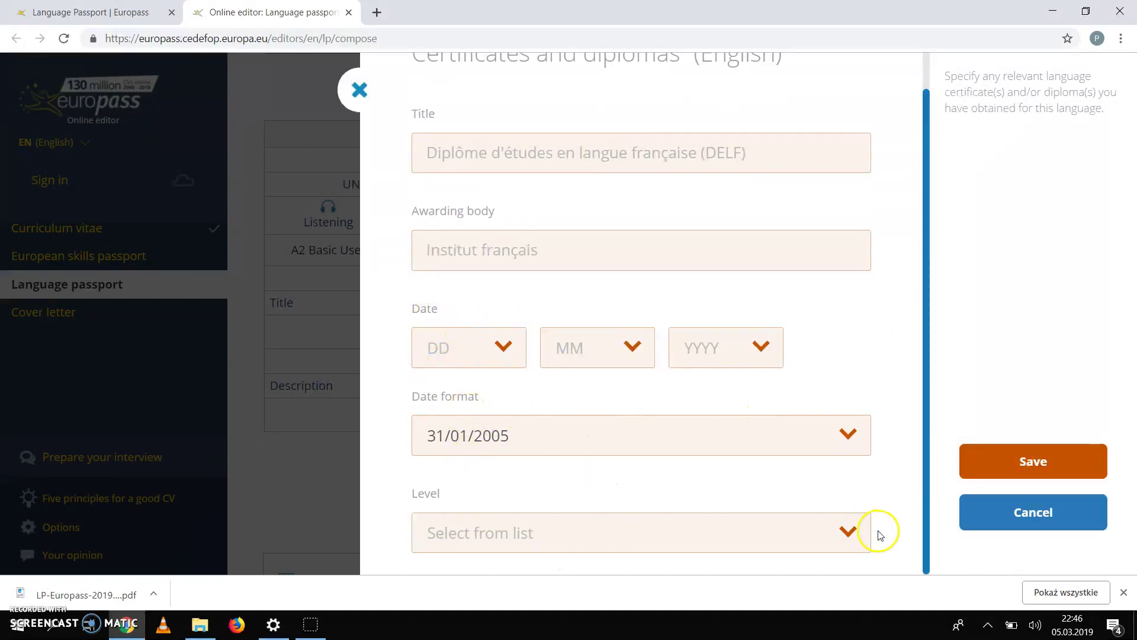
{"action": "left_click", "coordinate": [847, 533]}
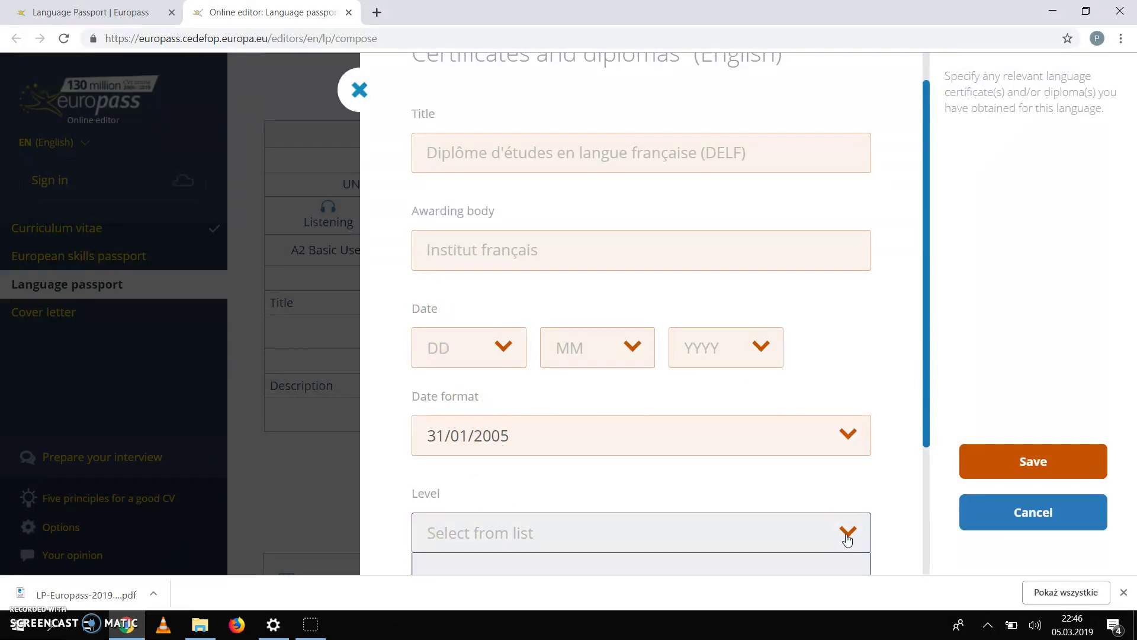
{"action": "scroll", "coordinate": [847, 536], "scroll_direction": "down", "scroll_amount": 3}
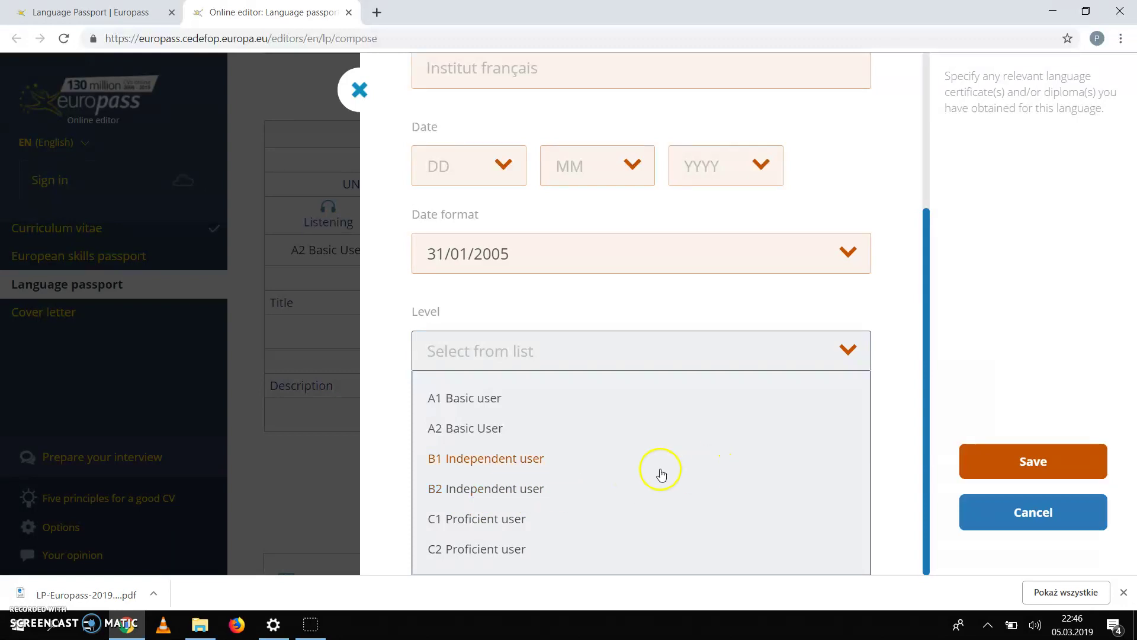
{"action": "left_click", "coordinate": [911, 419]}
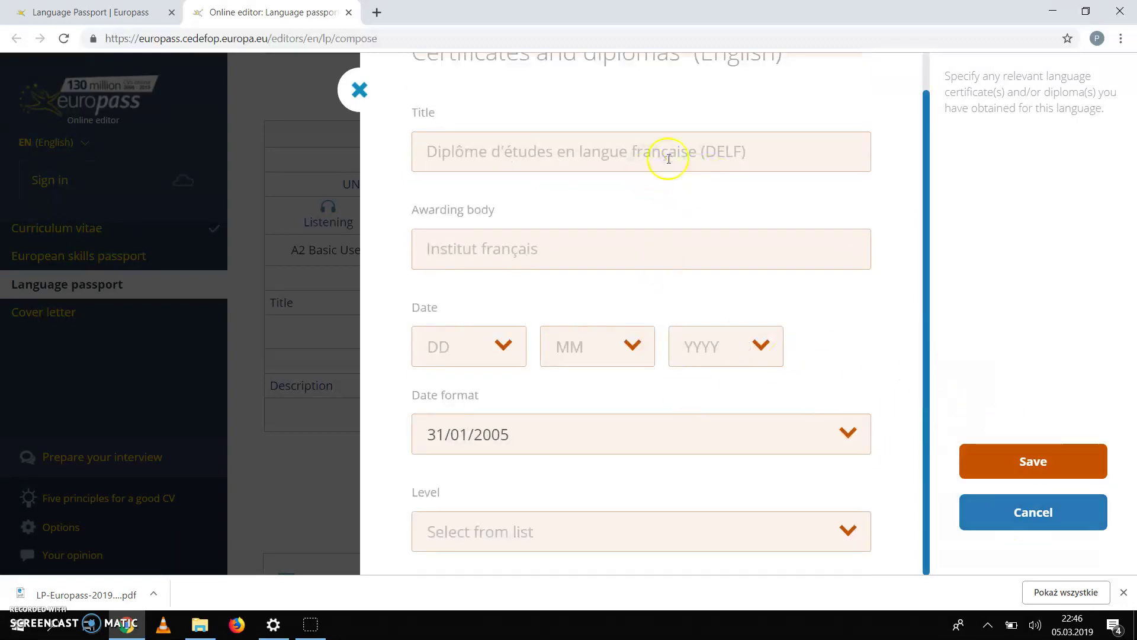
{"action": "left_click", "coordinate": [1030, 519]}
{"action": "left_click", "coordinate": [1028, 511]}
{"action": "left_click", "coordinate": [1029, 516]}
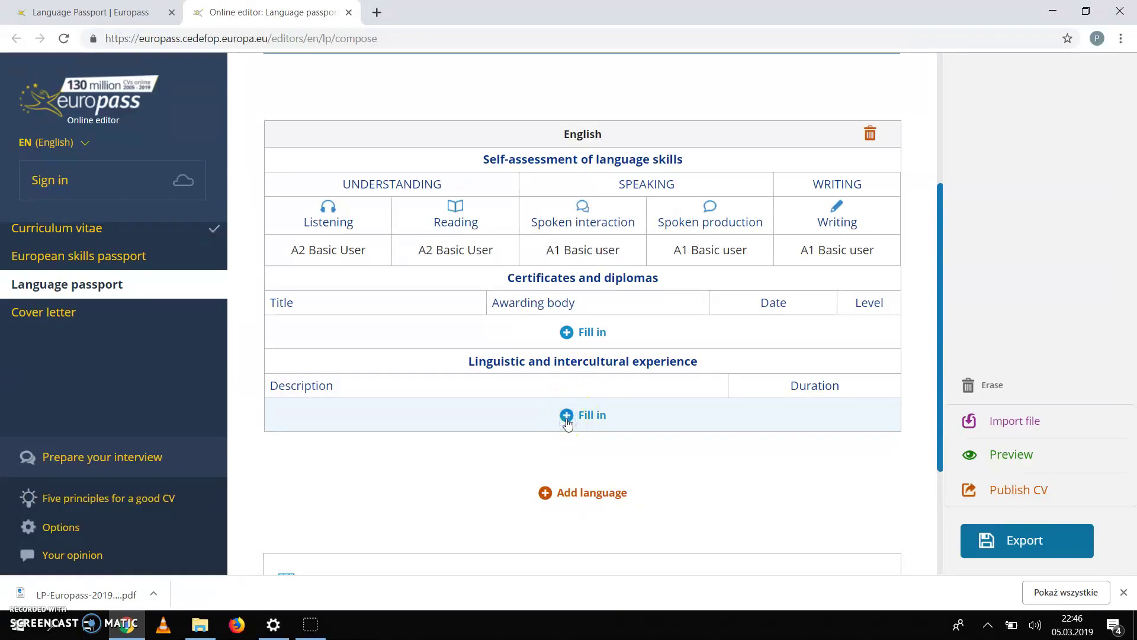
Step: Add an English experience of type 'Using languages while living or travelling abroad' and begin its description
{"action": "left_click", "coordinate": [567, 417]}
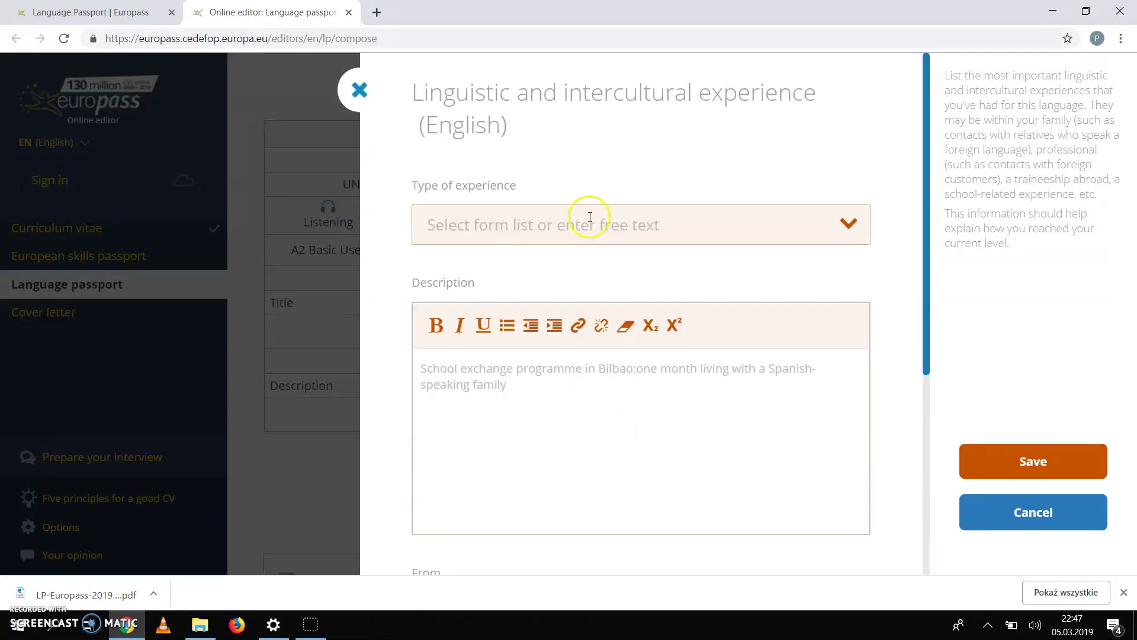
{"action": "left_click", "coordinate": [848, 225]}
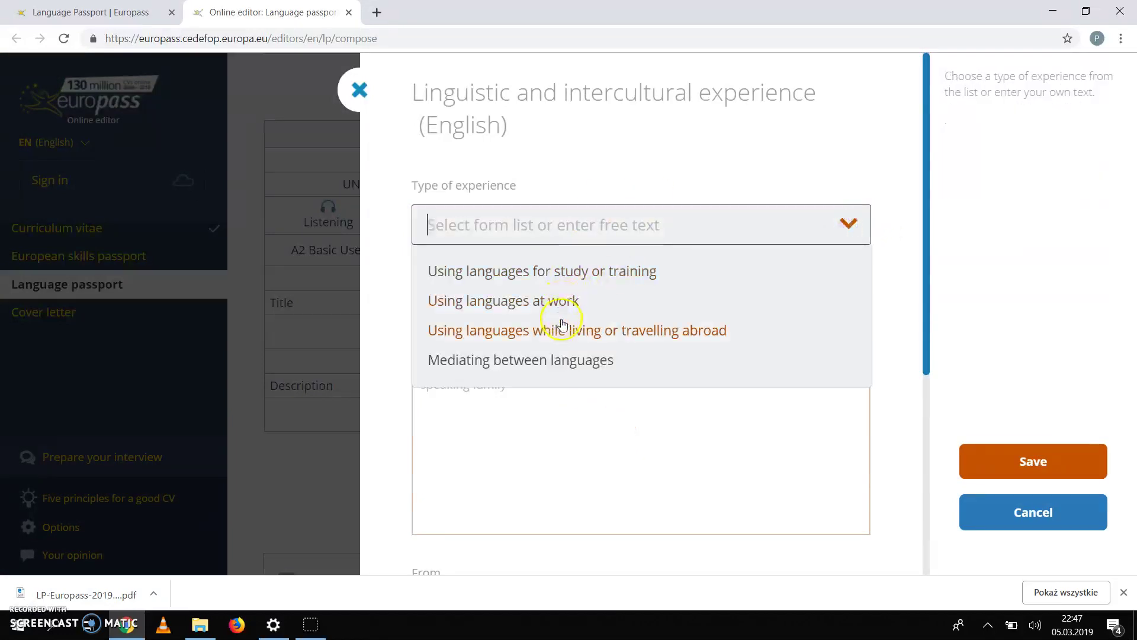
{"action": "left_click", "coordinate": [593, 336]}
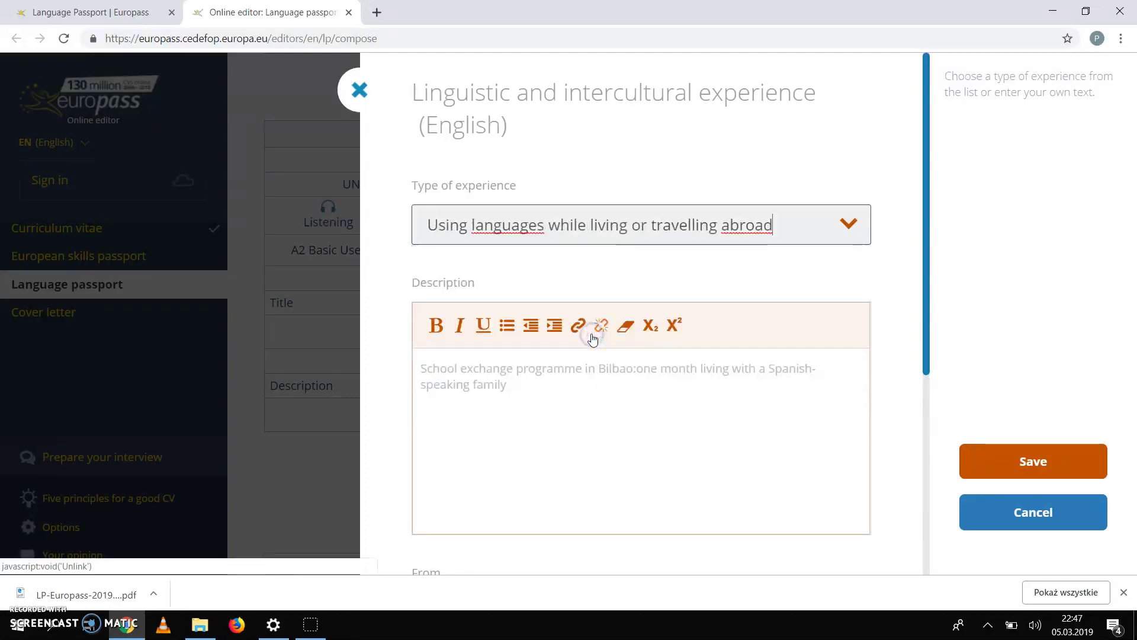
{"action": "left_click", "coordinate": [530, 369]}
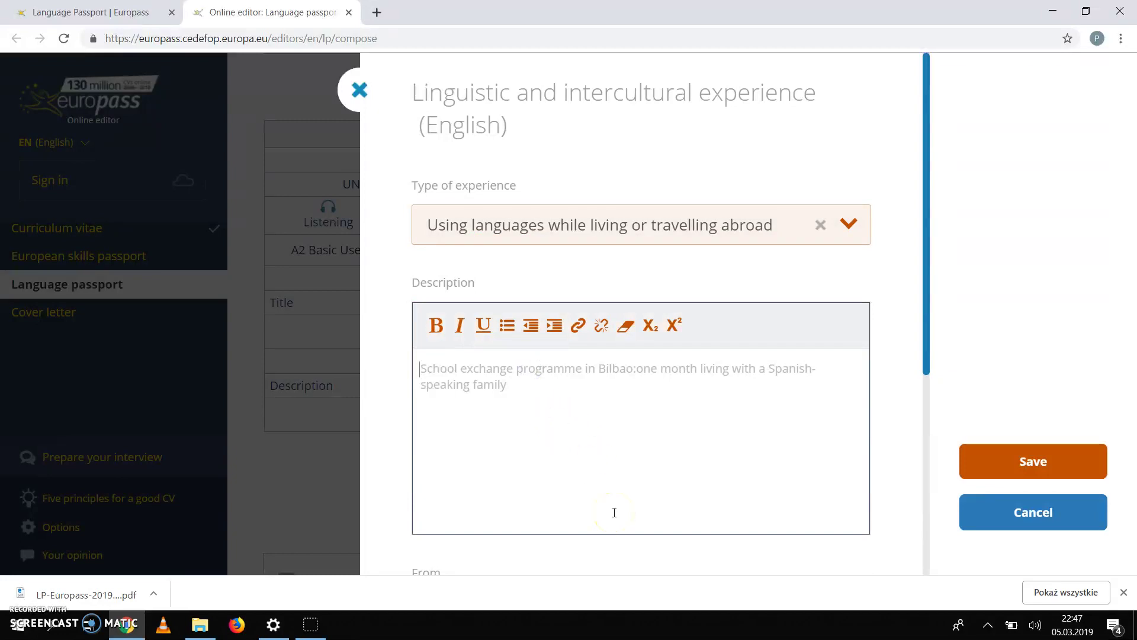
{"action": "type", "text": "Participation "}
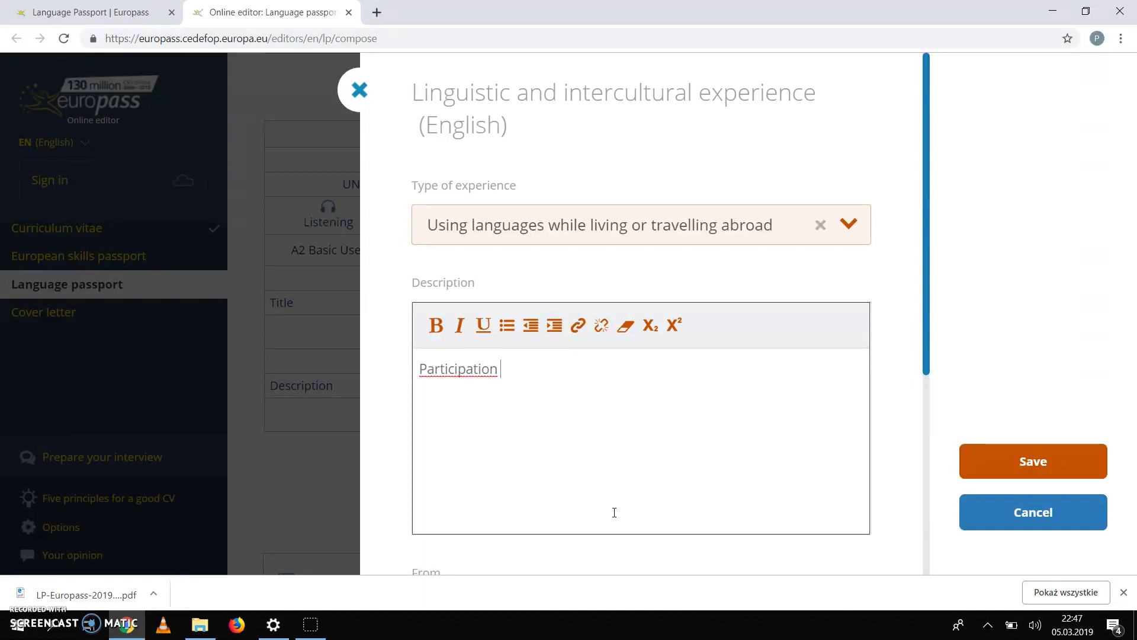
{"action": "type", "text": "as a students"}
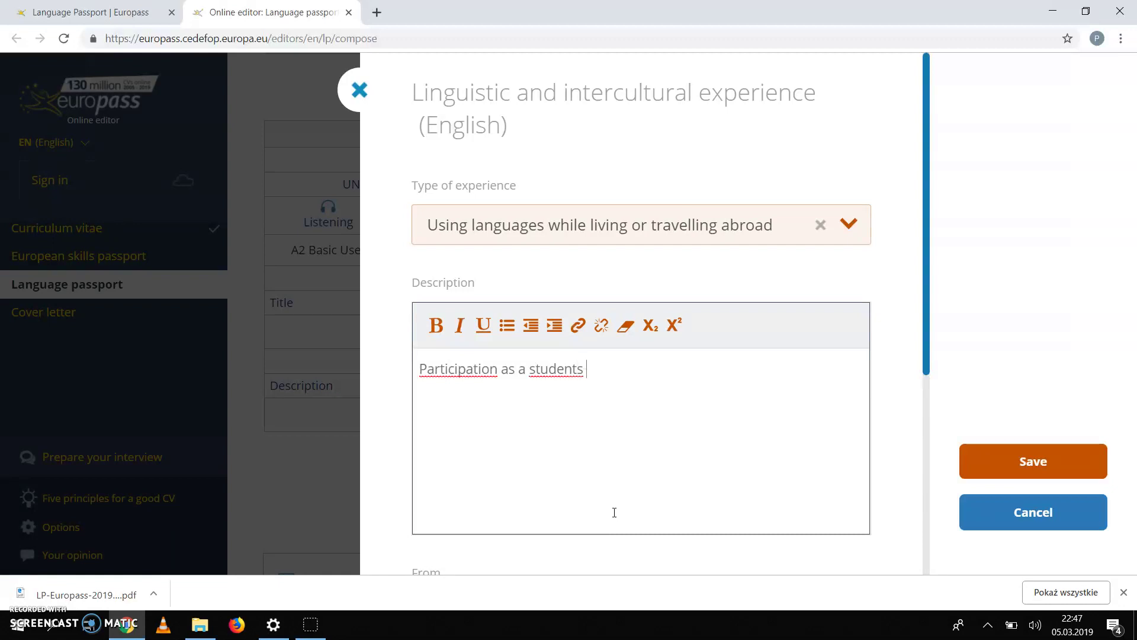
Step: Complete the description: blended mobility at Lycee Jules Verne, Erasmus+ project "Inclusive Regional Guides for Youth"
{"action": "key", "text": "BackSpace"}
{"action": "type", "text": "nded mobility "}
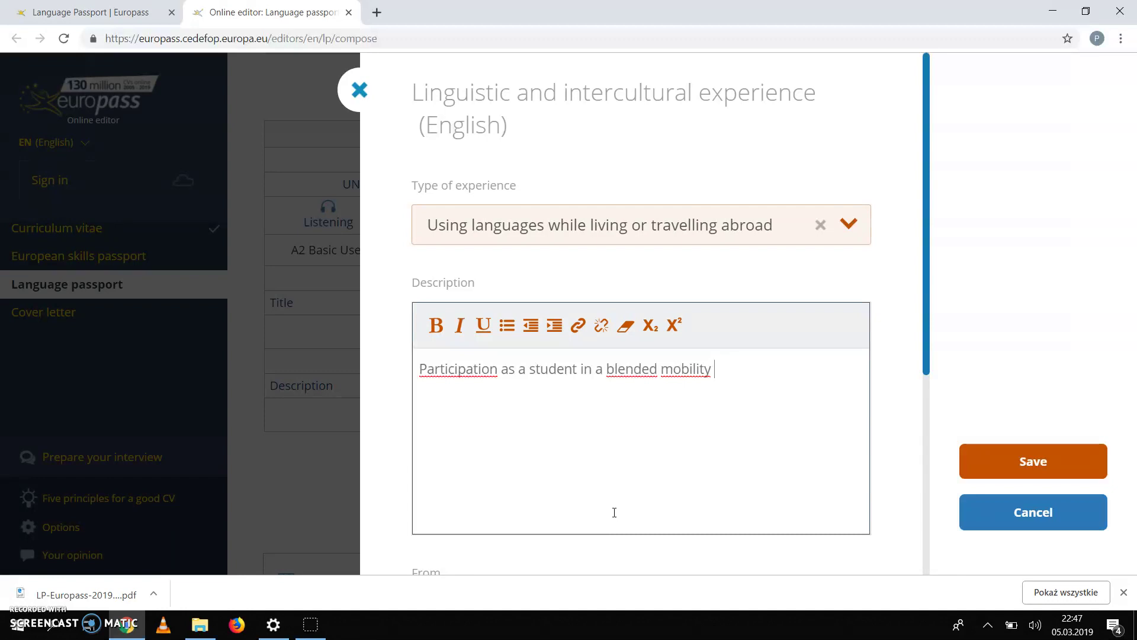
{"action": "type", "text": "in Lycee Jules Ver"}
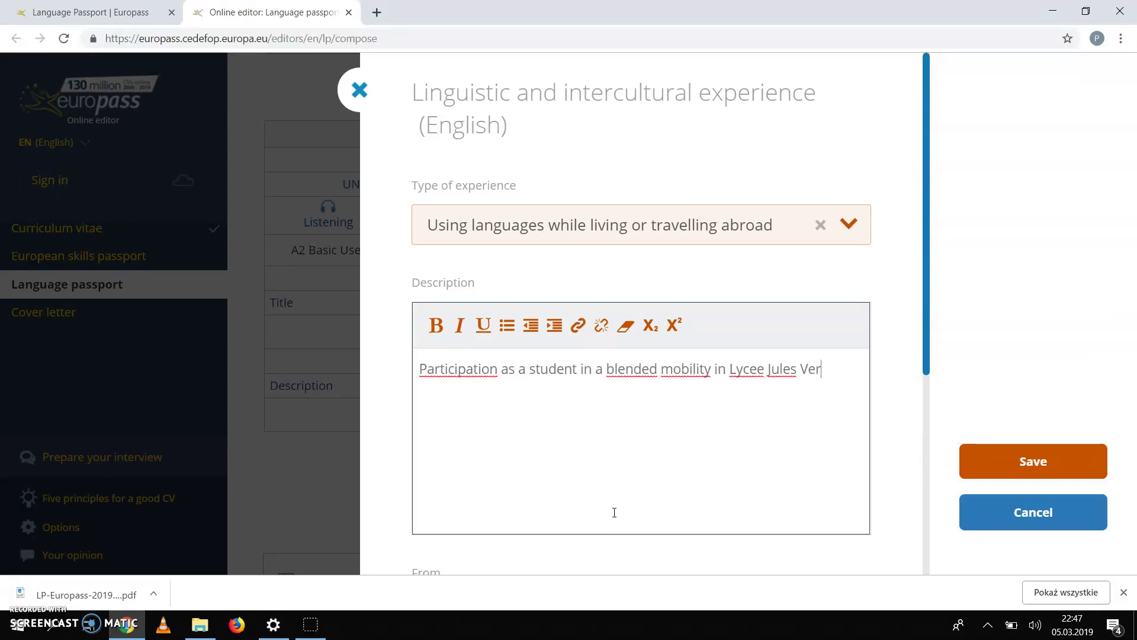
{"action": "type", "text": "ne in Limours-en-Huirpoix"}
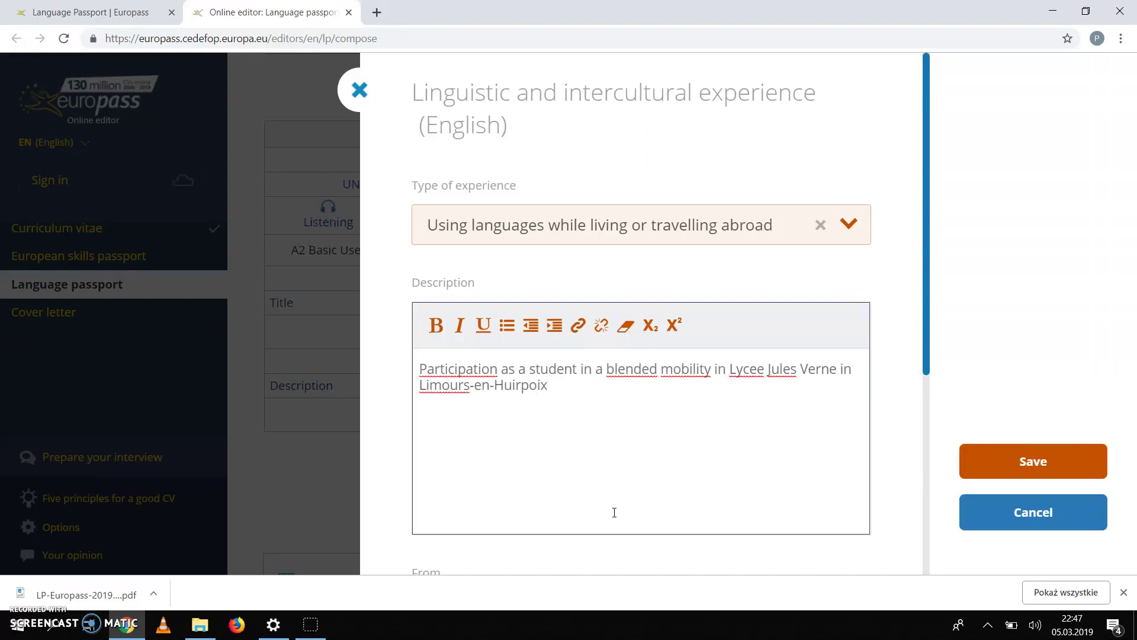
{"action": "key", "text": "Left"}
{"action": "key", "text": "Left"}
{"action": "key", "text": "Left"}
{"action": "key", "text": "Left"}
{"action": "key", "text": "Left"}
{"action": "key", "text": "BackSpace"}
{"action": "type", "text": "France as"}
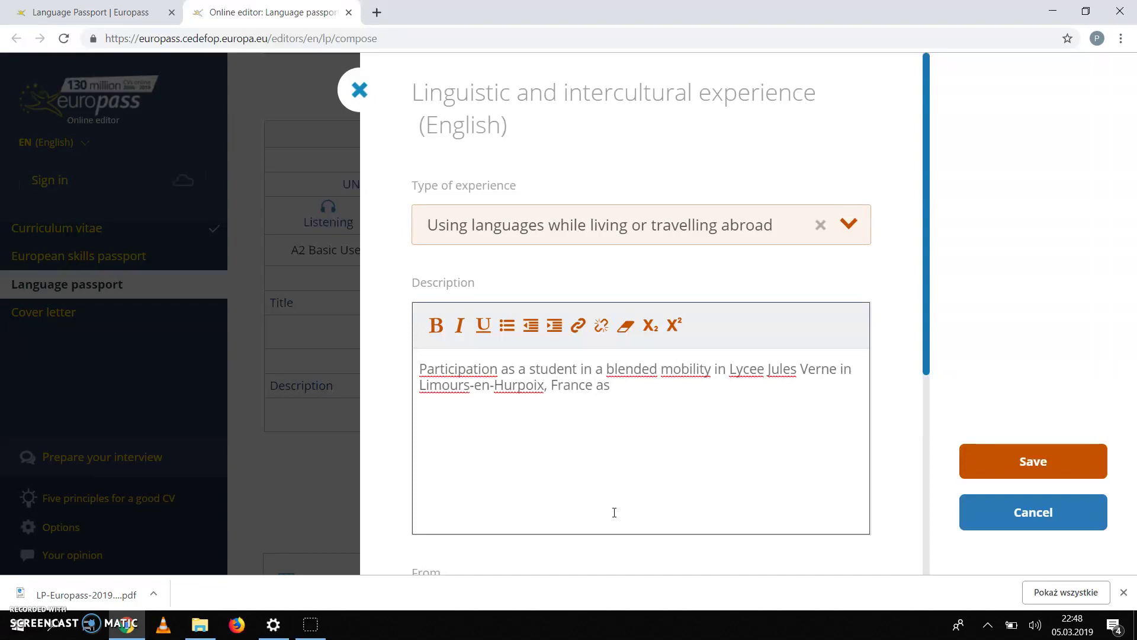
{"action": "type", "text": " part of Erasmus+ rp"}
{"action": "key", "text": "BackSpace"}
{"action": "type", "text": "project"}
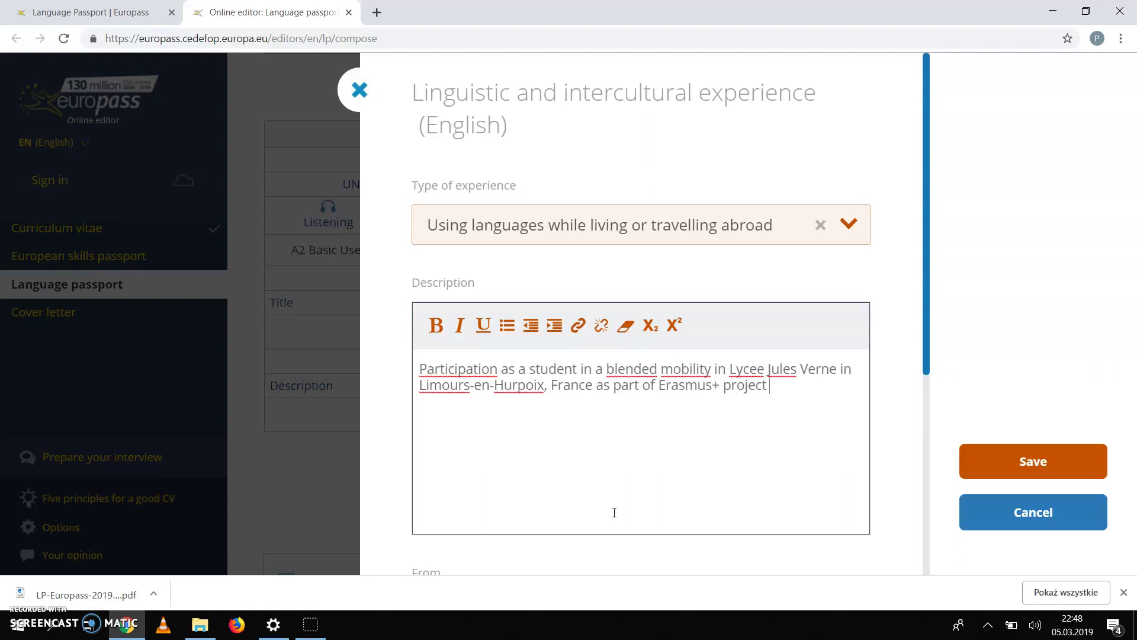
{"action": "type", "text": " \"Inclusive Regional Guides "}
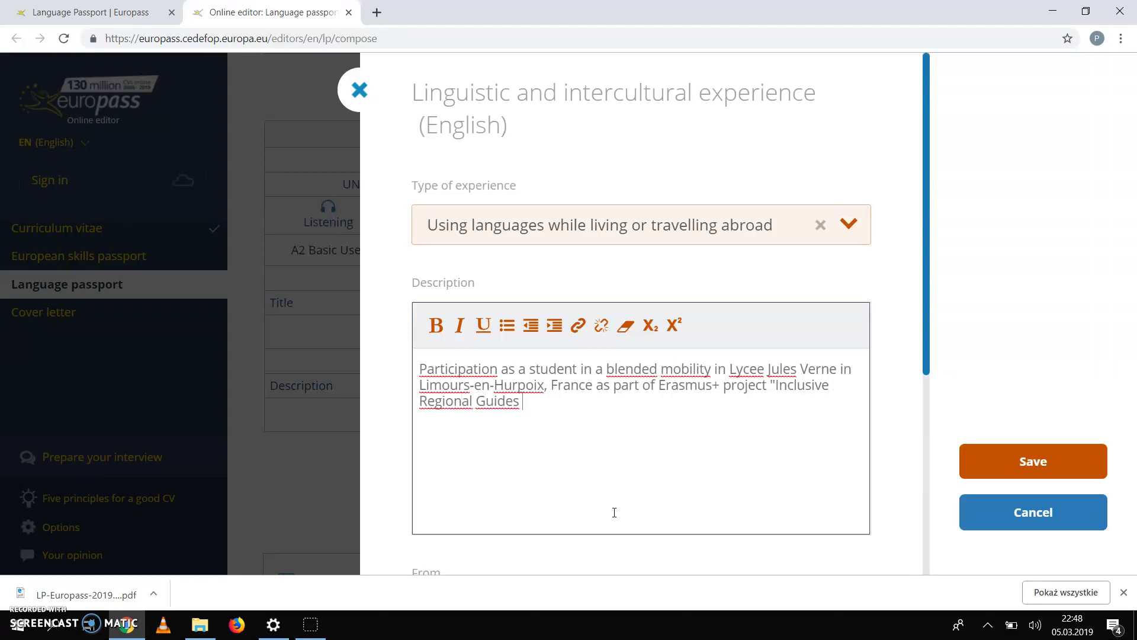
{"action": "type", "text": "for Youth\""}
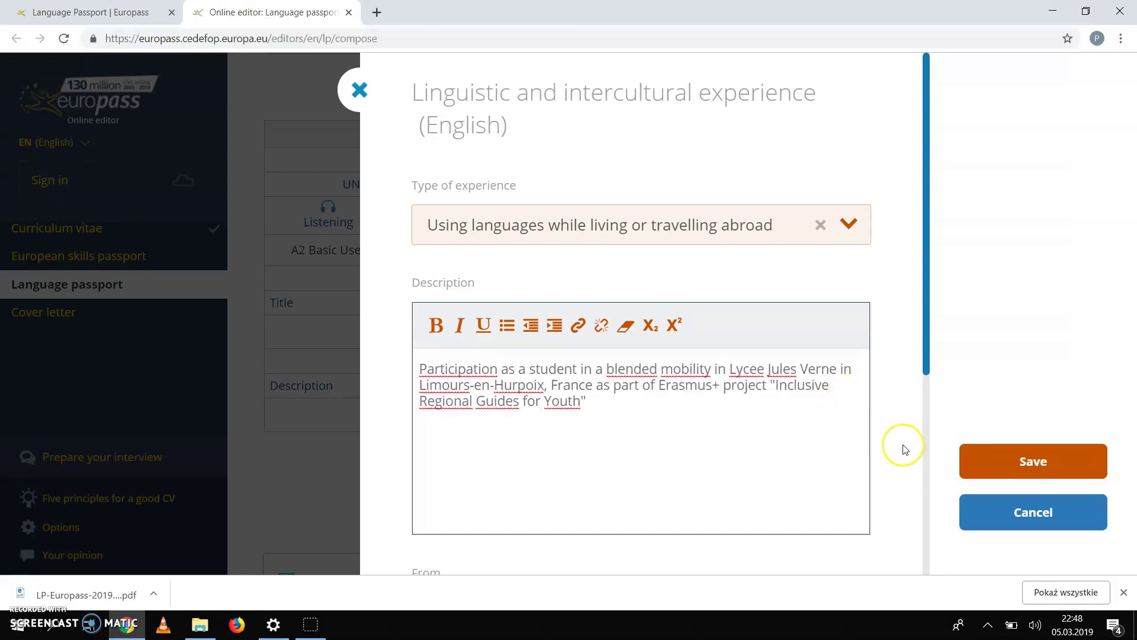
{"action": "scroll", "coordinate": [904, 449], "scroll_direction": "down", "scroll_amount": 4}
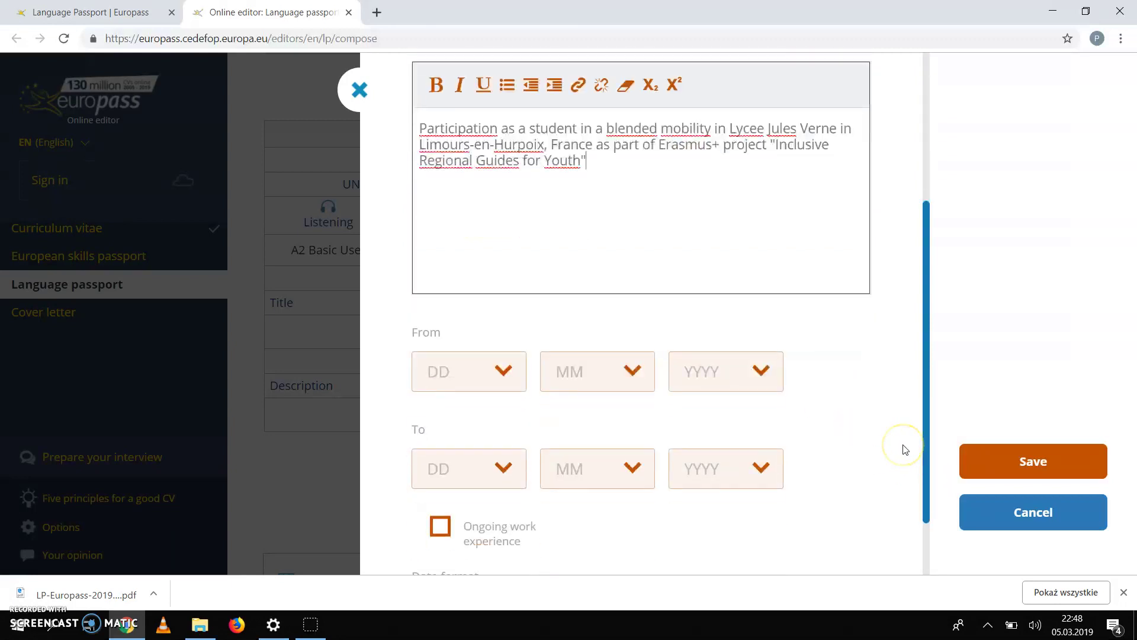
Step: Set the experience start date to 9/12/2018
{"action": "left_click", "coordinate": [504, 371]}
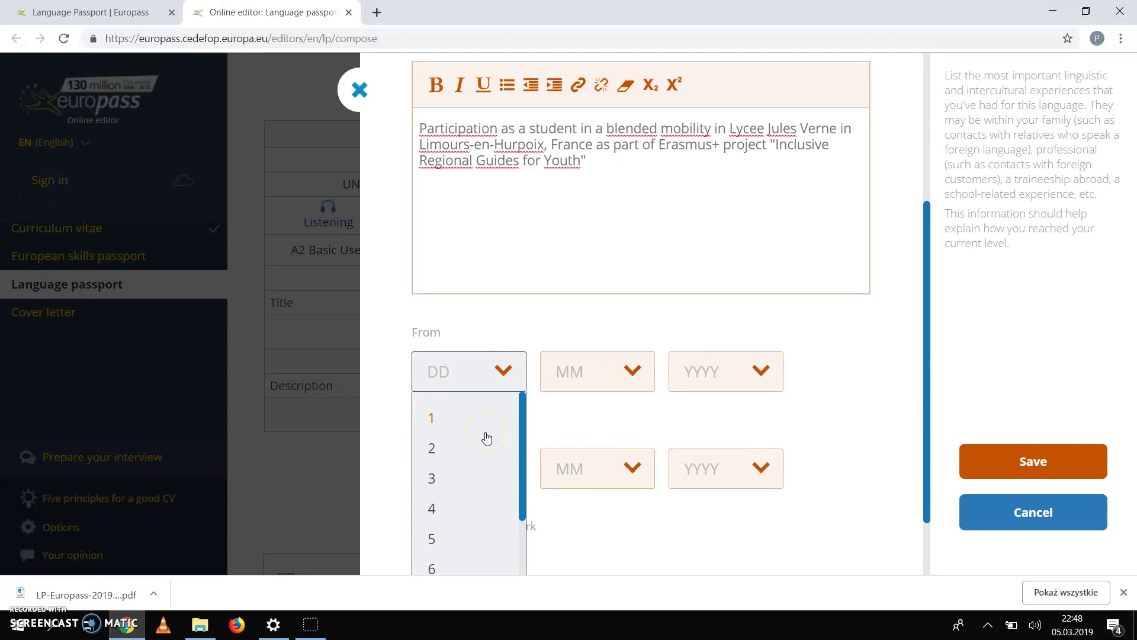
{"action": "scroll", "coordinate": [468, 494], "scroll_direction": "down", "scroll_amount": 2}
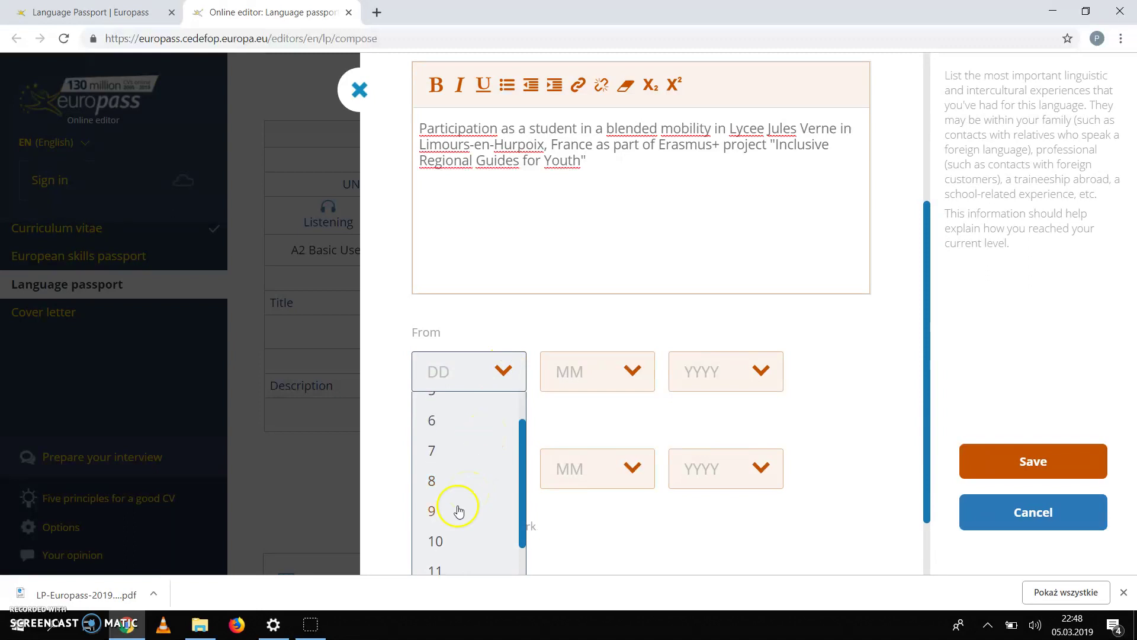
{"action": "left_click", "coordinate": [452, 510]}
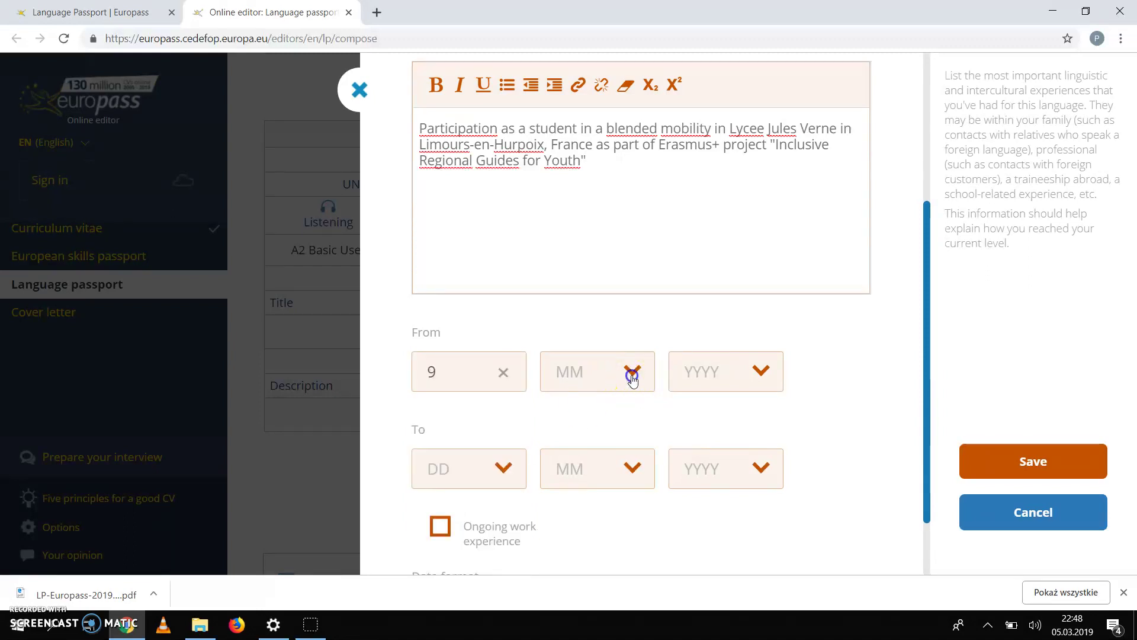
{"action": "left_click", "coordinate": [633, 379]}
{"action": "scroll", "coordinate": [609, 502], "scroll_direction": "down", "scroll_amount": 2}
{"action": "scroll", "coordinate": [592, 539], "scroll_direction": "down", "scroll_amount": 3}
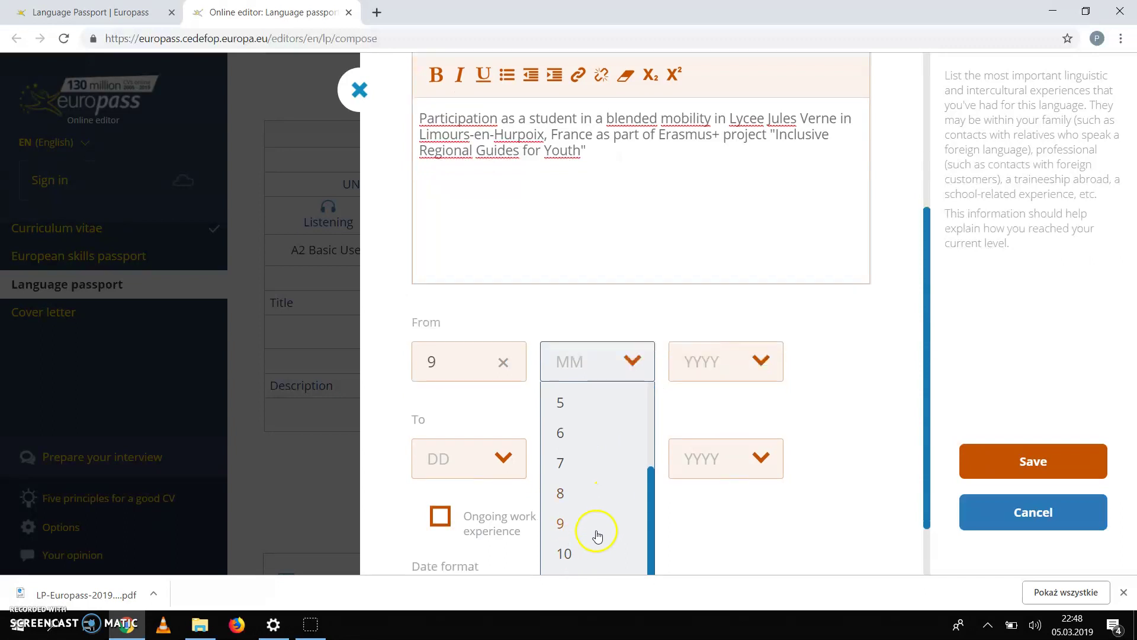
{"action": "left_click", "coordinate": [571, 538]}
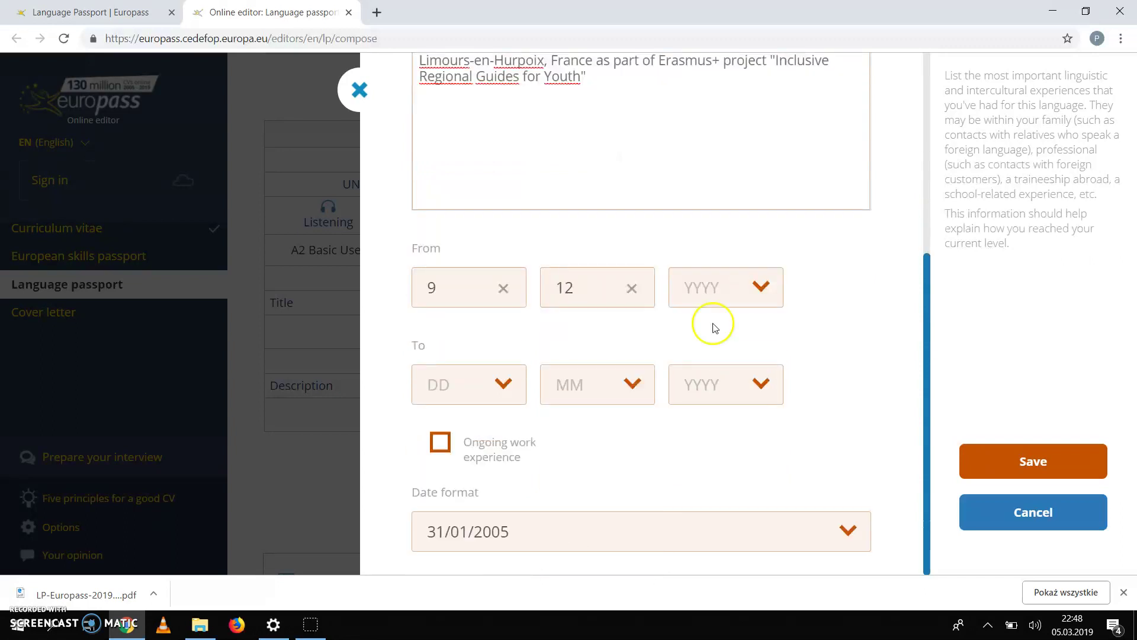
{"action": "left_click", "coordinate": [754, 287]}
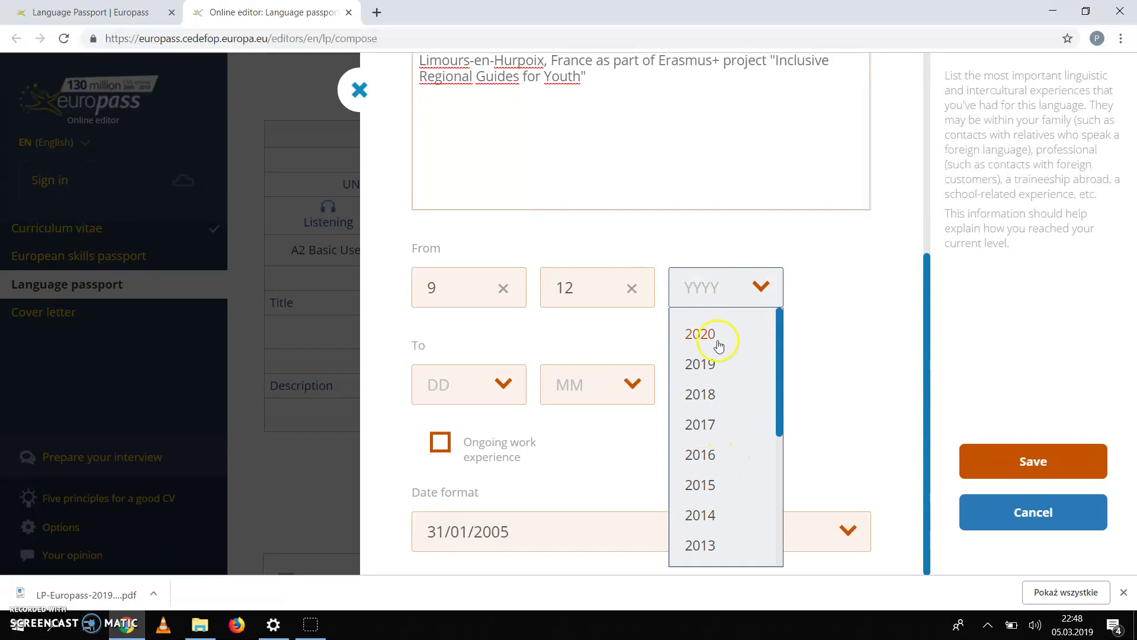
{"action": "left_click", "coordinate": [704, 392]}
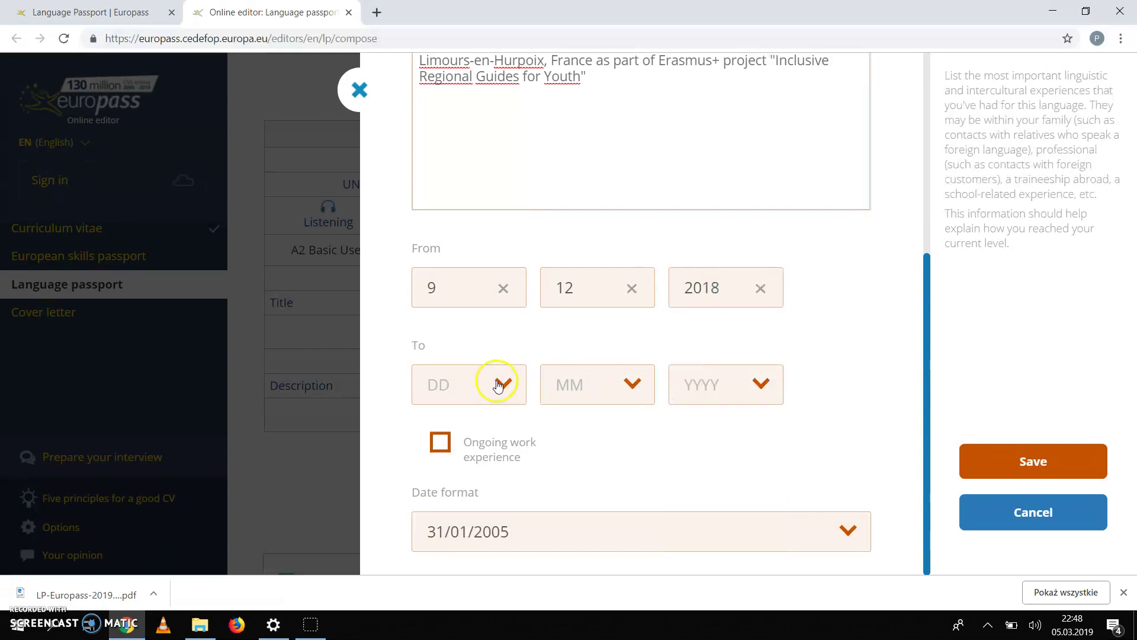
Step: Set the end date to 15/12/2018 and save the experience
{"action": "left_click", "coordinate": [501, 382]}
{"action": "scroll", "coordinate": [459, 503], "scroll_direction": "down", "scroll_amount": 5}
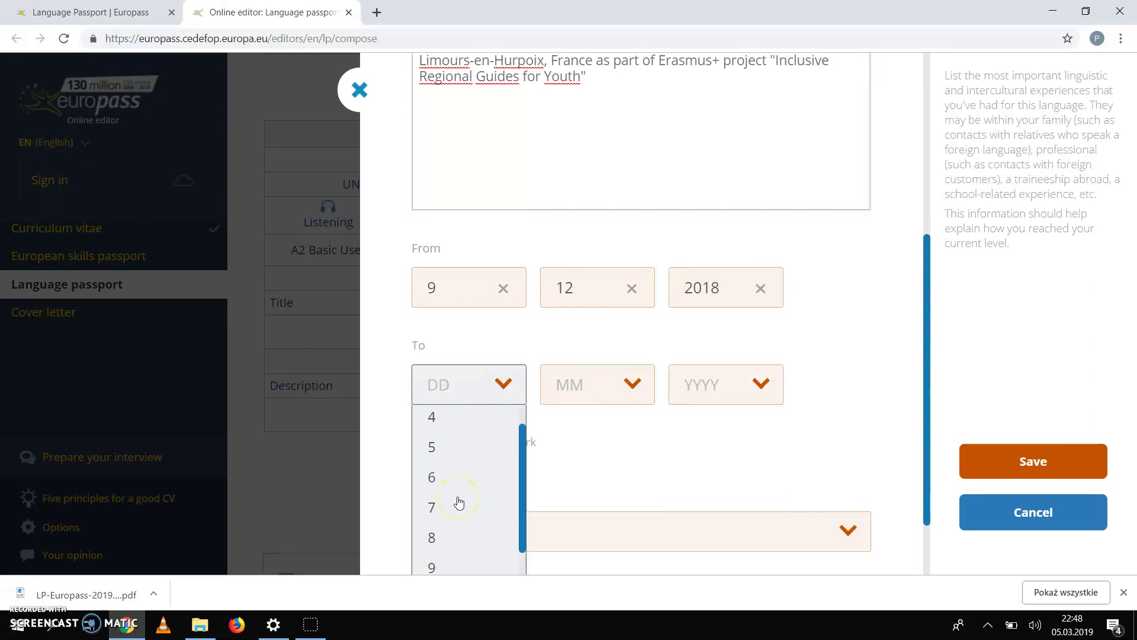
{"action": "left_click", "coordinate": [437, 560]}
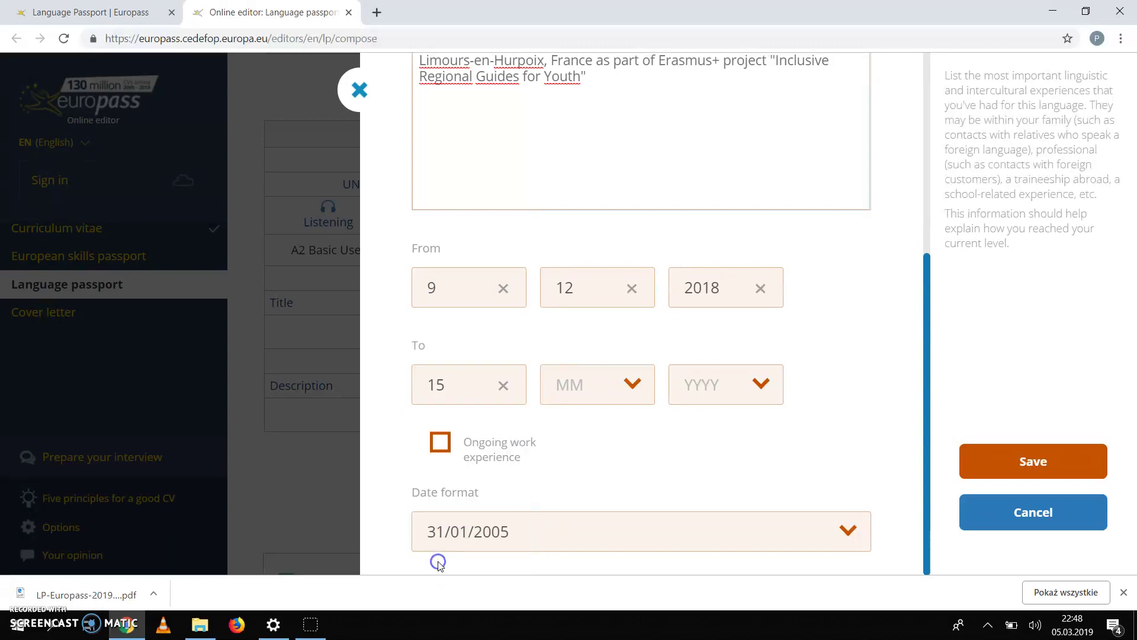
{"action": "left_click", "coordinate": [632, 386]}
{"action": "scroll", "coordinate": [591, 498], "scroll_direction": "down", "scroll_amount": 5}
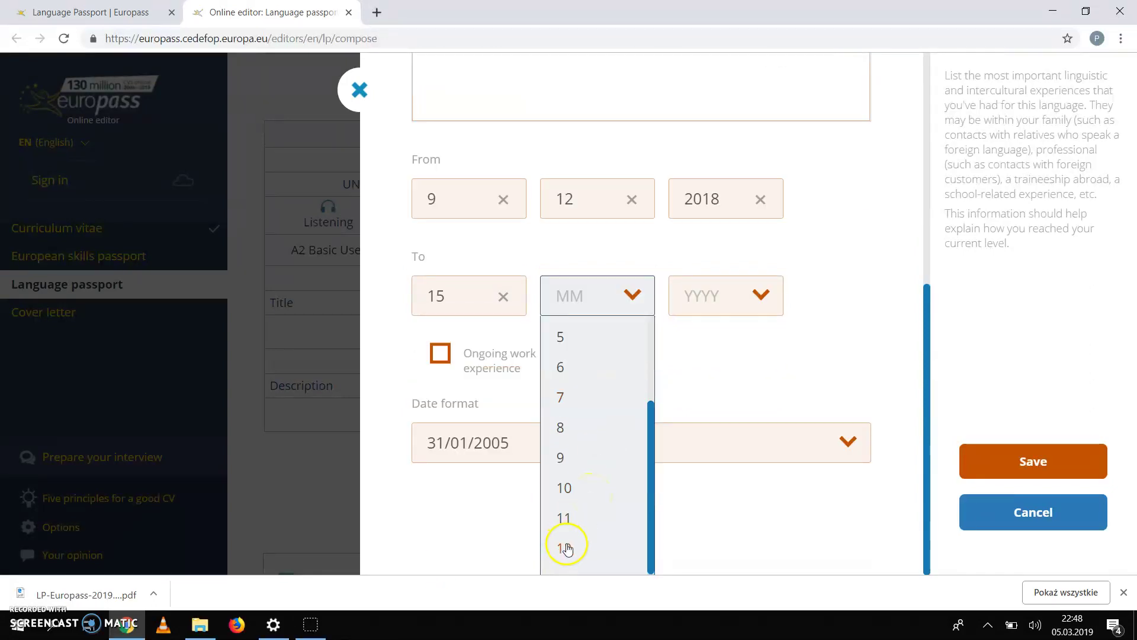
{"action": "left_click", "coordinate": [564, 545]}
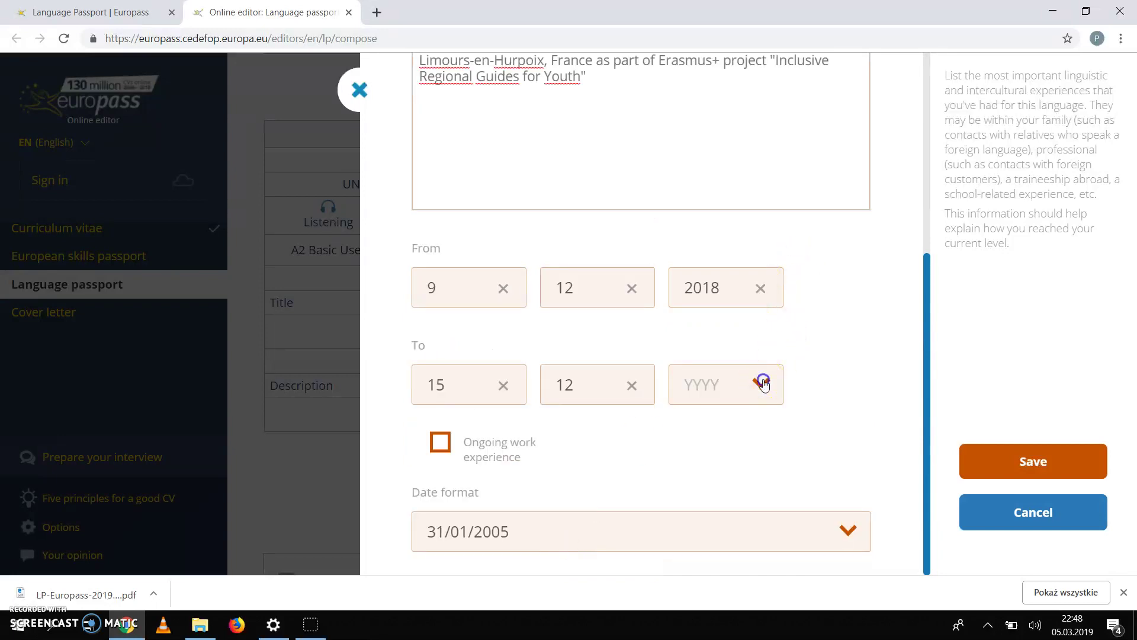
{"action": "left_click", "coordinate": [764, 383]}
{"action": "left_click", "coordinate": [710, 403]}
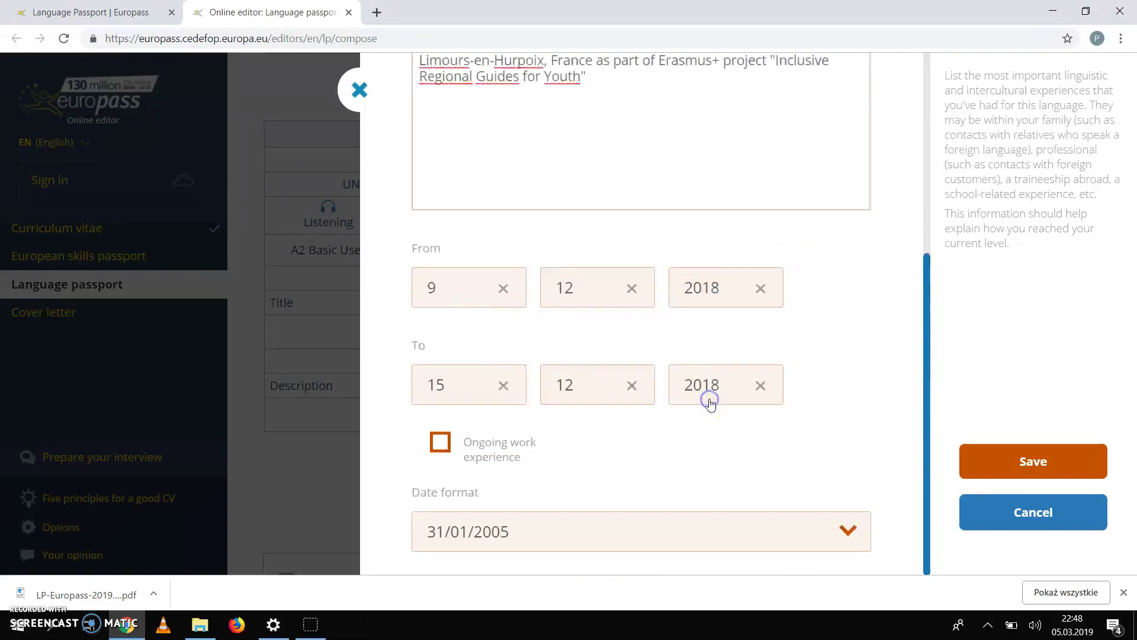
{"action": "left_click", "coordinate": [1032, 464]}
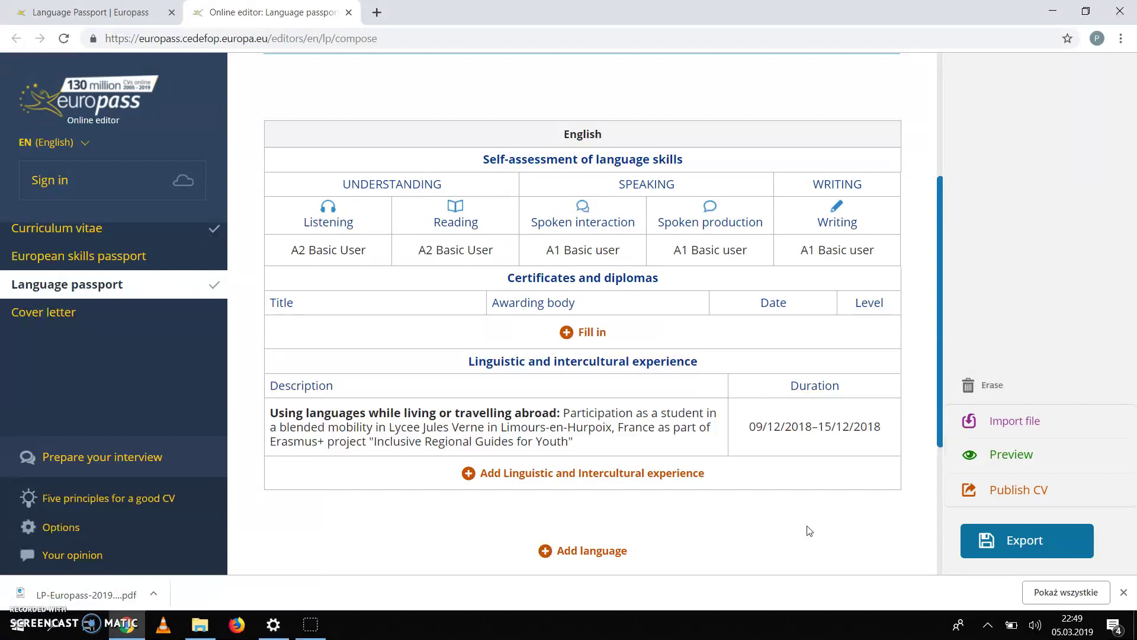
Step: Open the attached CEFR self-assessment grid (cefr-en.pdf) from the Language passport page
{"action": "scroll", "coordinate": [809, 530], "scroll_direction": "down", "scroll_amount": 2}
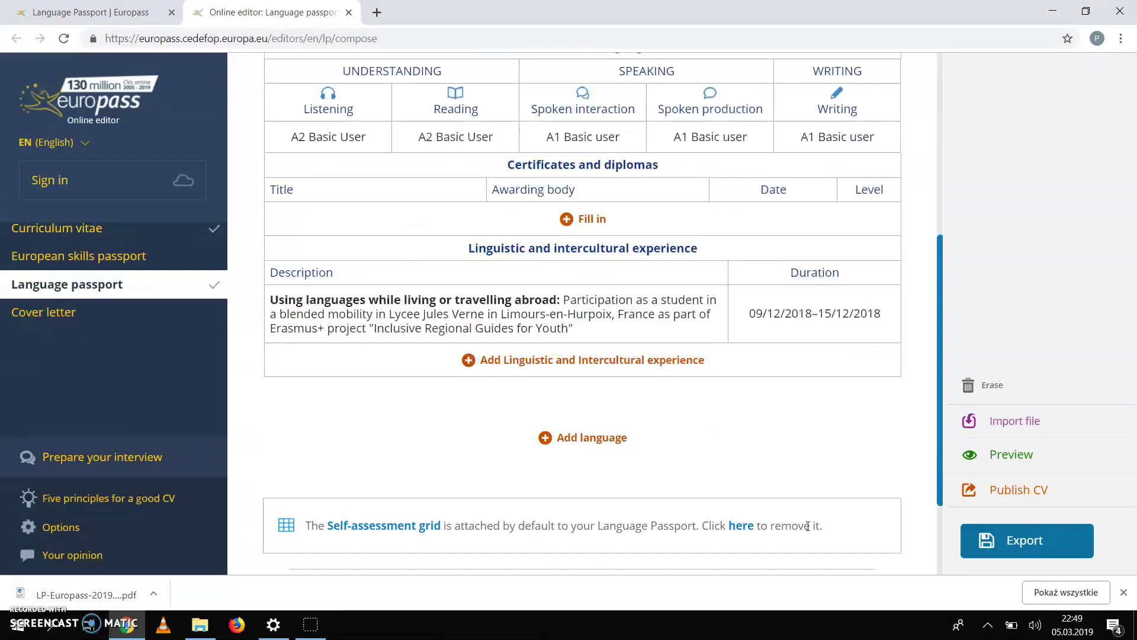
{"action": "scroll", "coordinate": [807, 526], "scroll_direction": "down", "scroll_amount": 2}
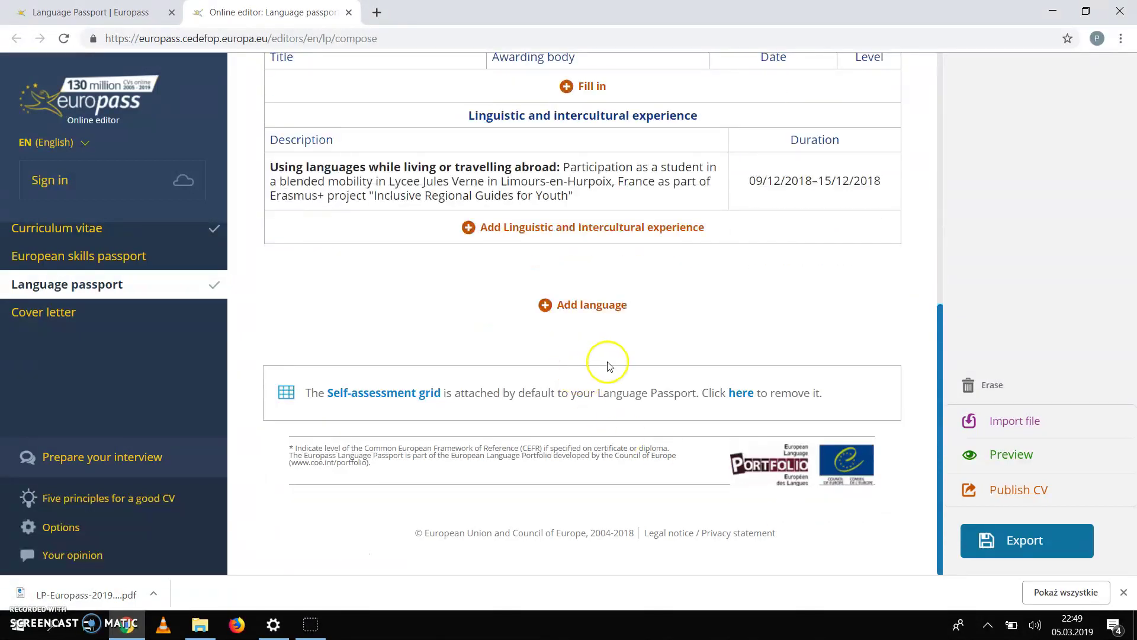
{"action": "left_click", "coordinate": [578, 313]}
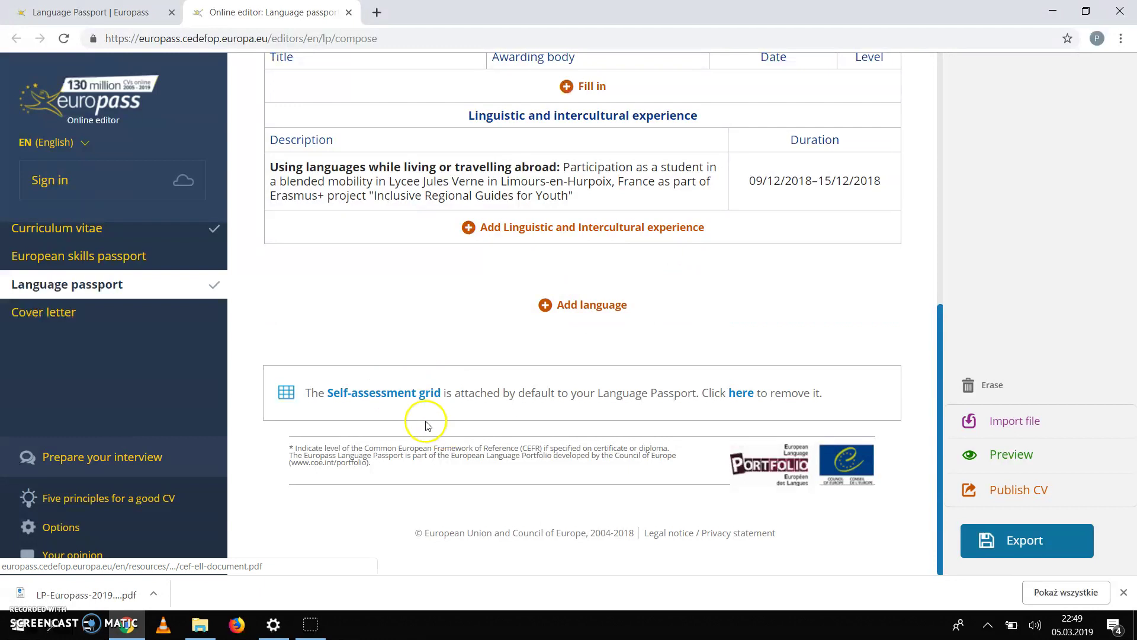
{"action": "left_click", "coordinate": [400, 395]}
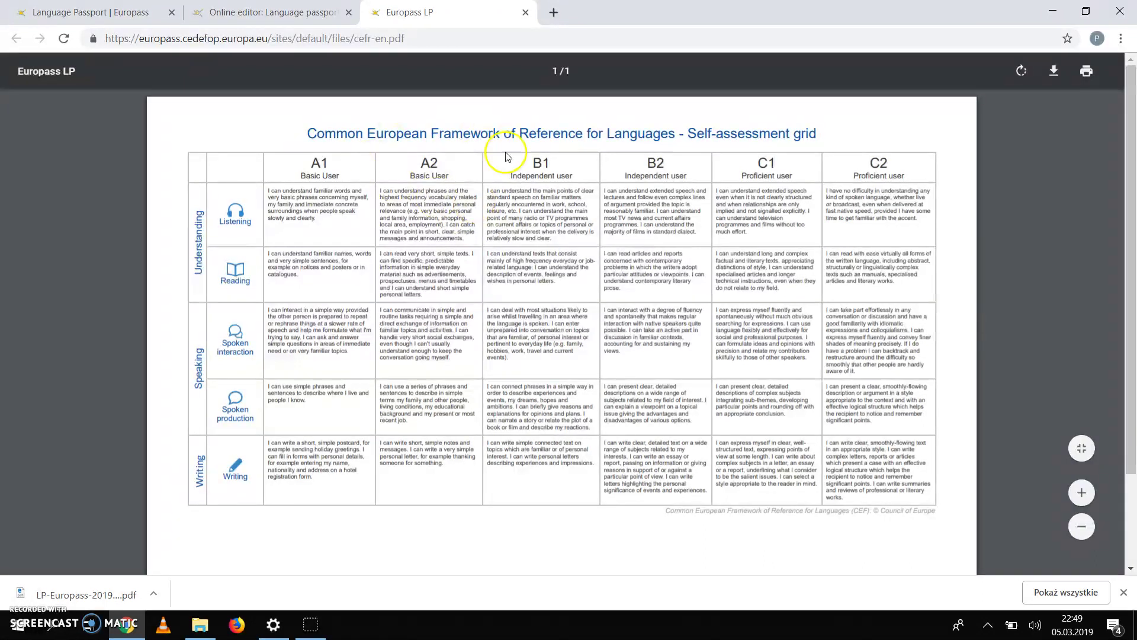
Step: Return from the CEFR grid PDF to the Language passport editor tab
{"action": "left_click", "coordinate": [283, 17]}
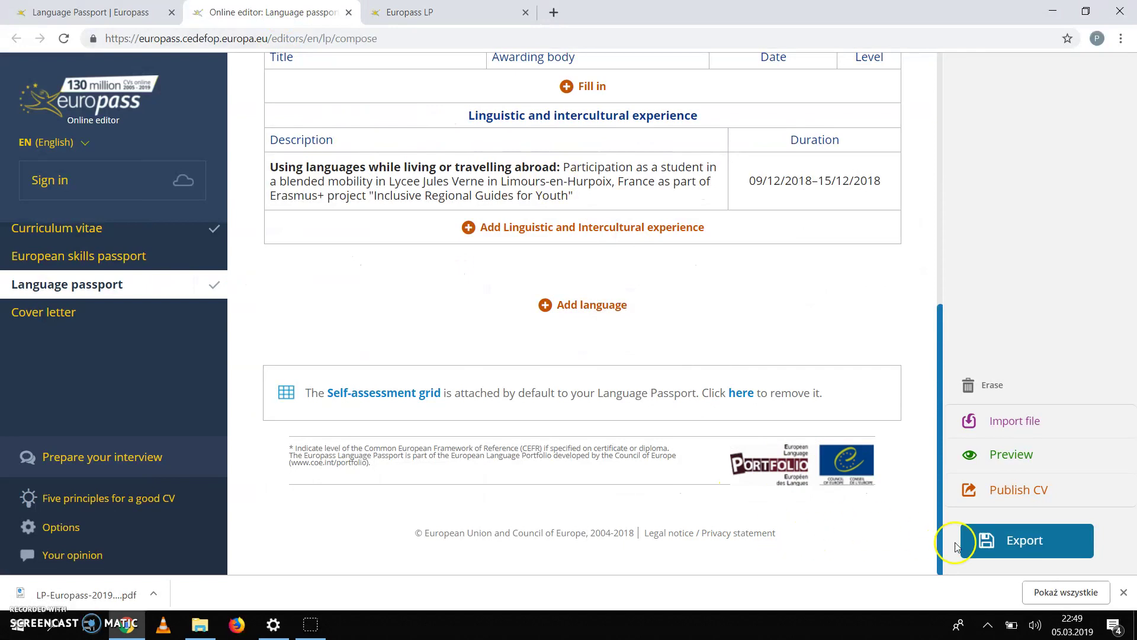
Step: Set up an export of only the Language passport, in Europass PDF format, saved to My device
{"action": "left_click", "coordinate": [1031, 550]}
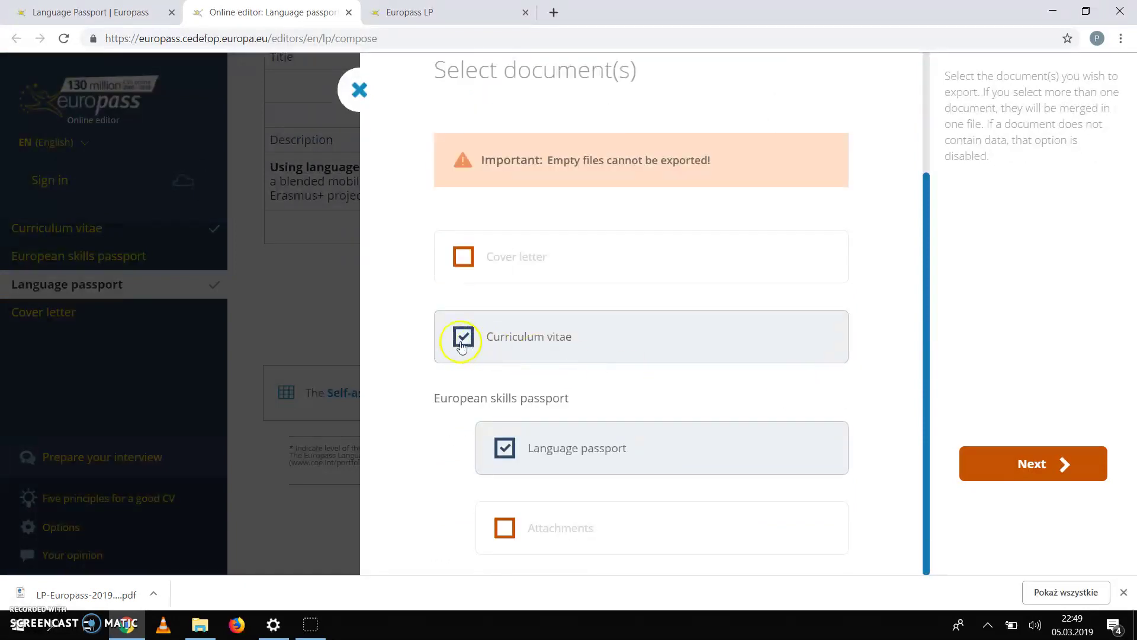
{"action": "left_click", "coordinate": [463, 338]}
{"action": "left_click", "coordinate": [502, 449]}
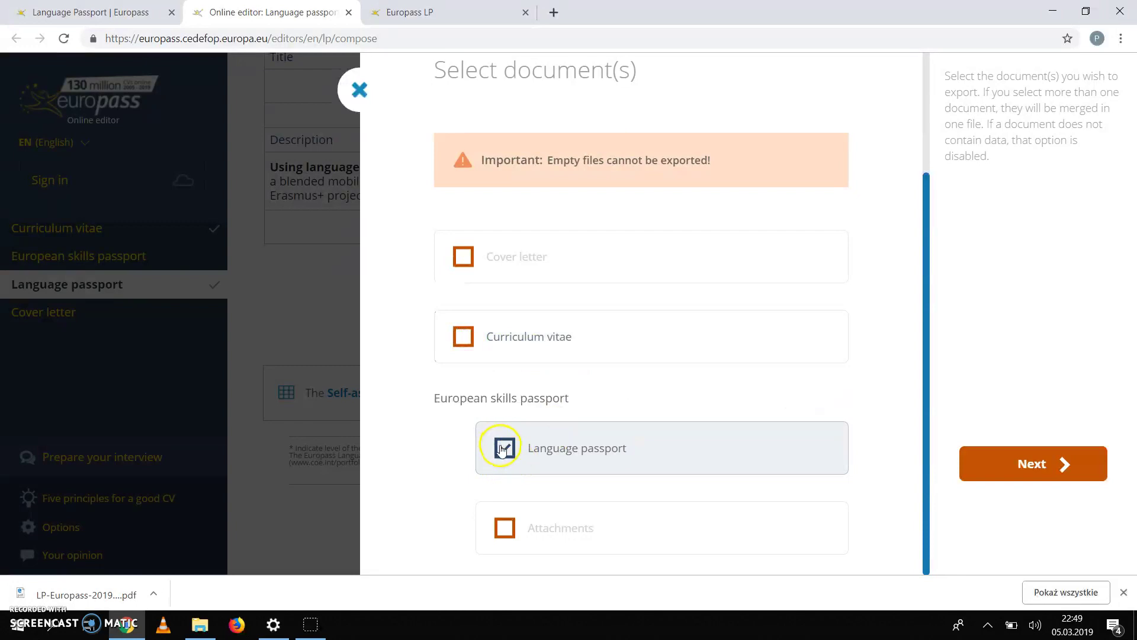
{"action": "left_click", "coordinate": [1028, 468]}
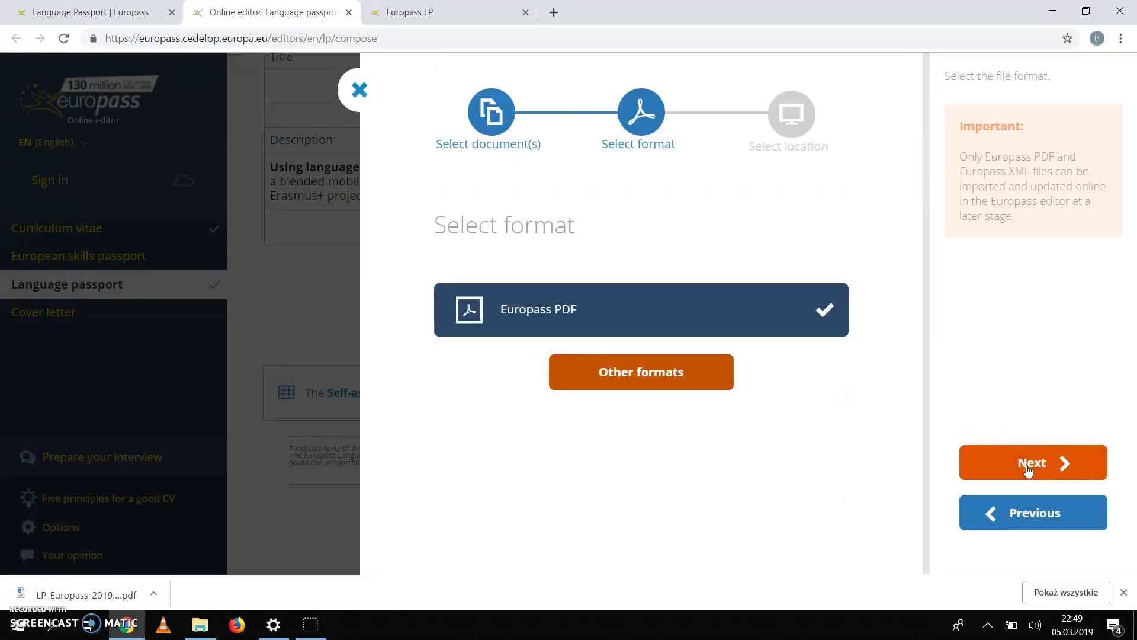
{"action": "left_click", "coordinate": [1028, 467]}
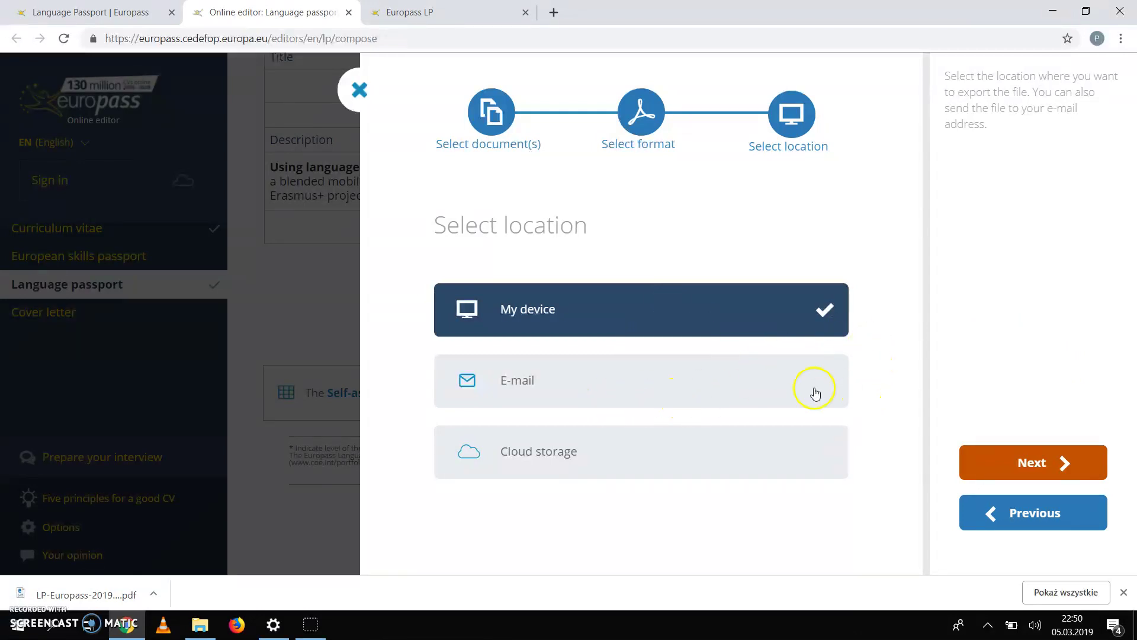
{"action": "left_click", "coordinate": [1045, 461]}
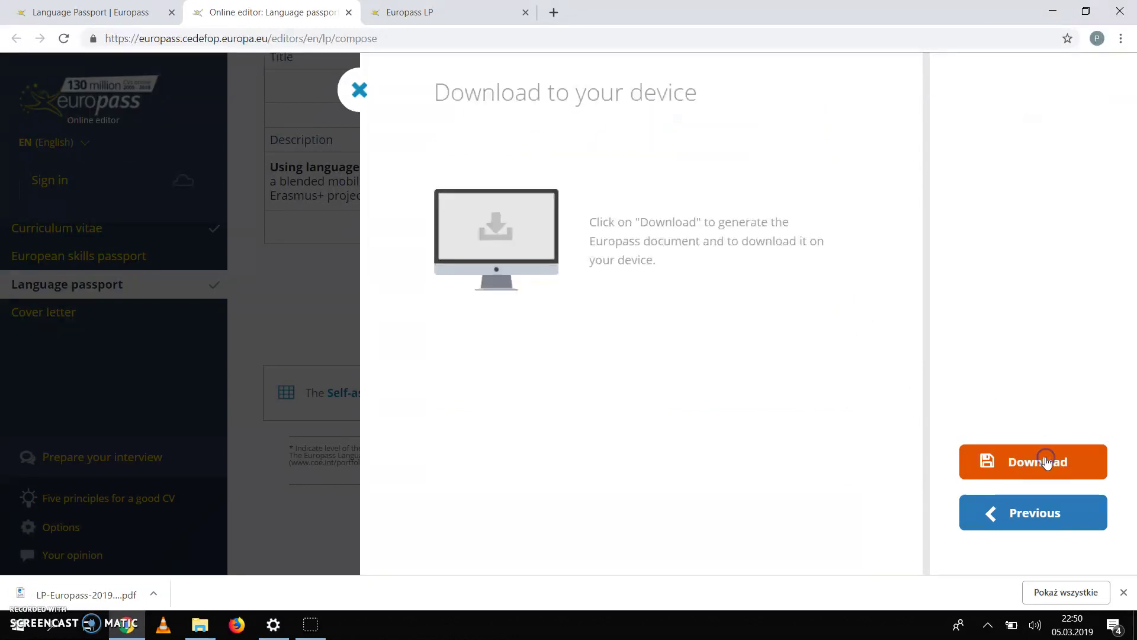
Step: Download the Language passport PDF, dismiss the confirmation, and open the LP-Europass-2019 PDF from the downloads bar
{"action": "left_click", "coordinate": [1039, 467]}
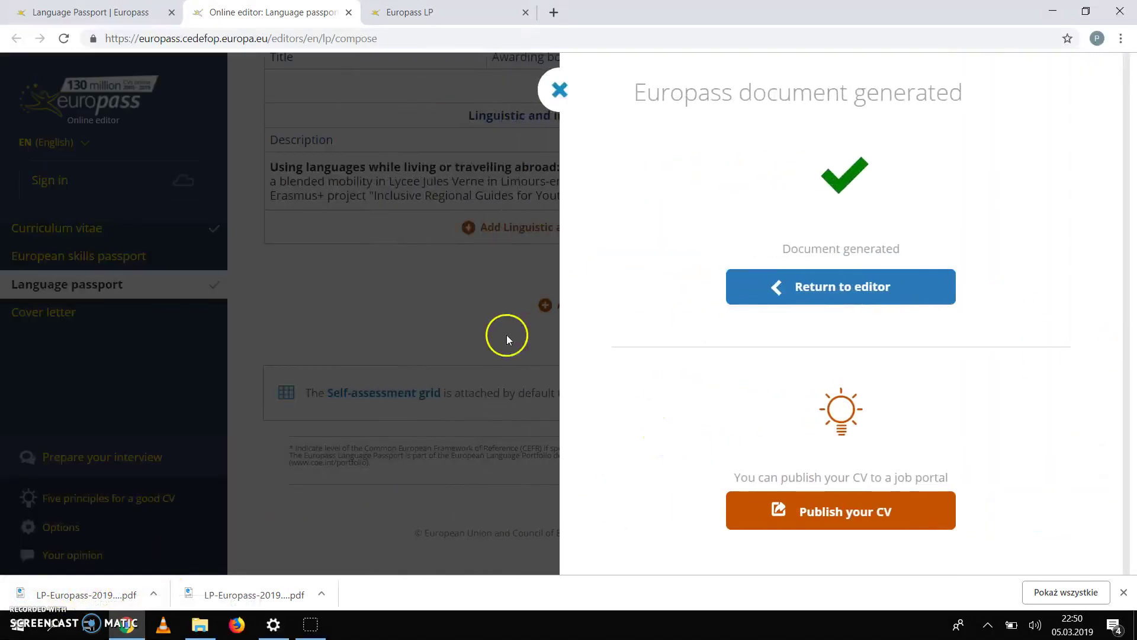
{"action": "left_click", "coordinate": [560, 90]}
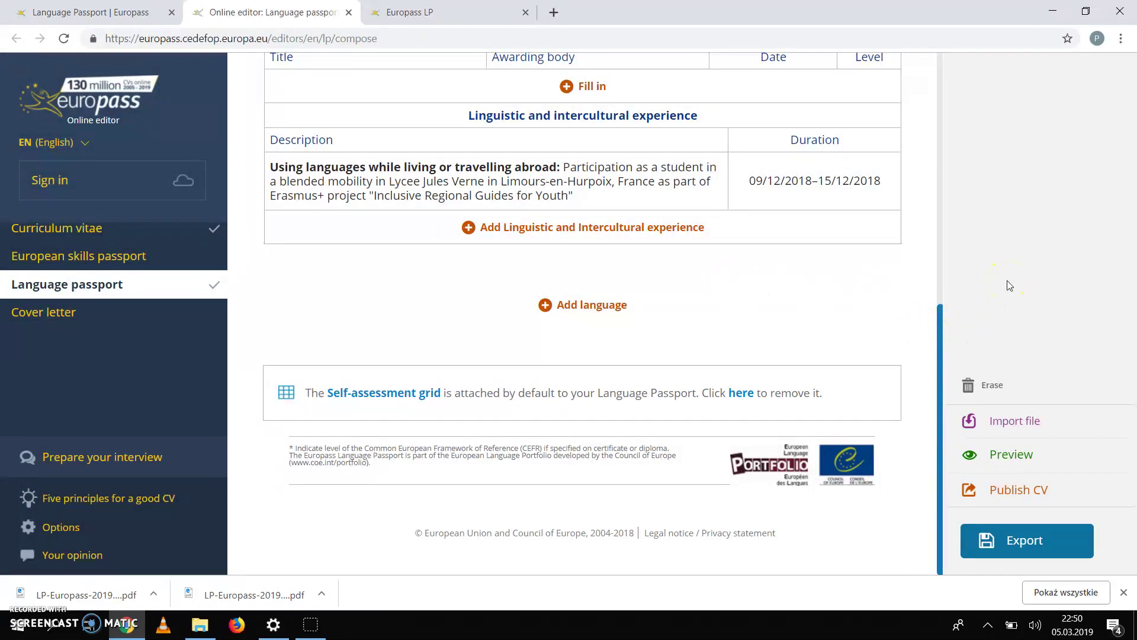
{"action": "scroll", "coordinate": [578, 225], "scroll_direction": "up", "scroll_amount": 8}
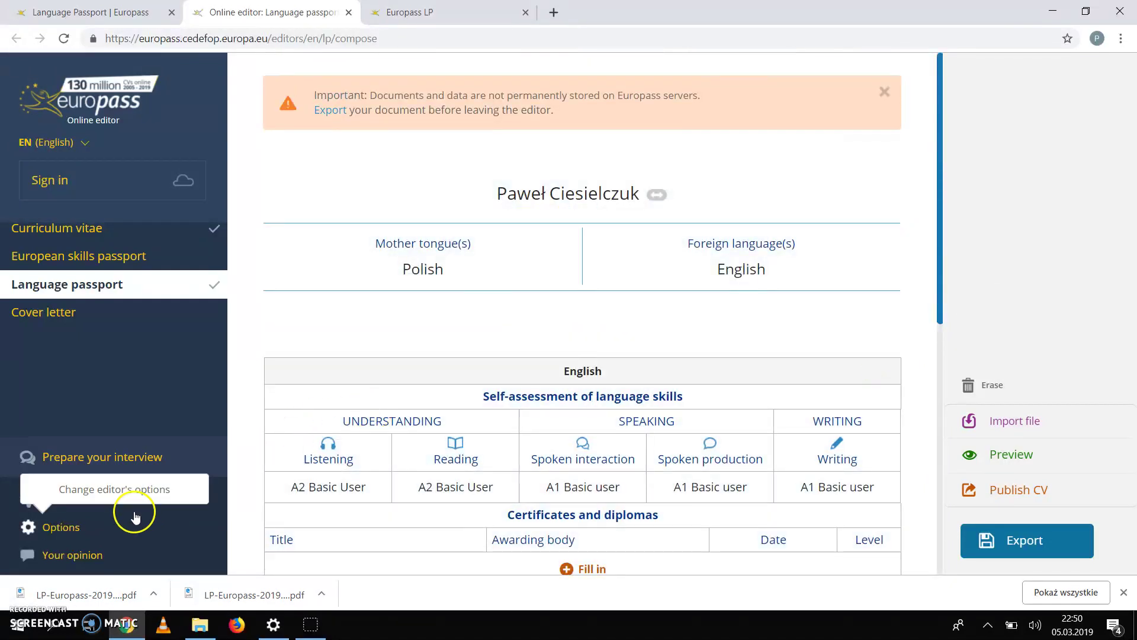
{"action": "left_click", "coordinate": [23, 597]}
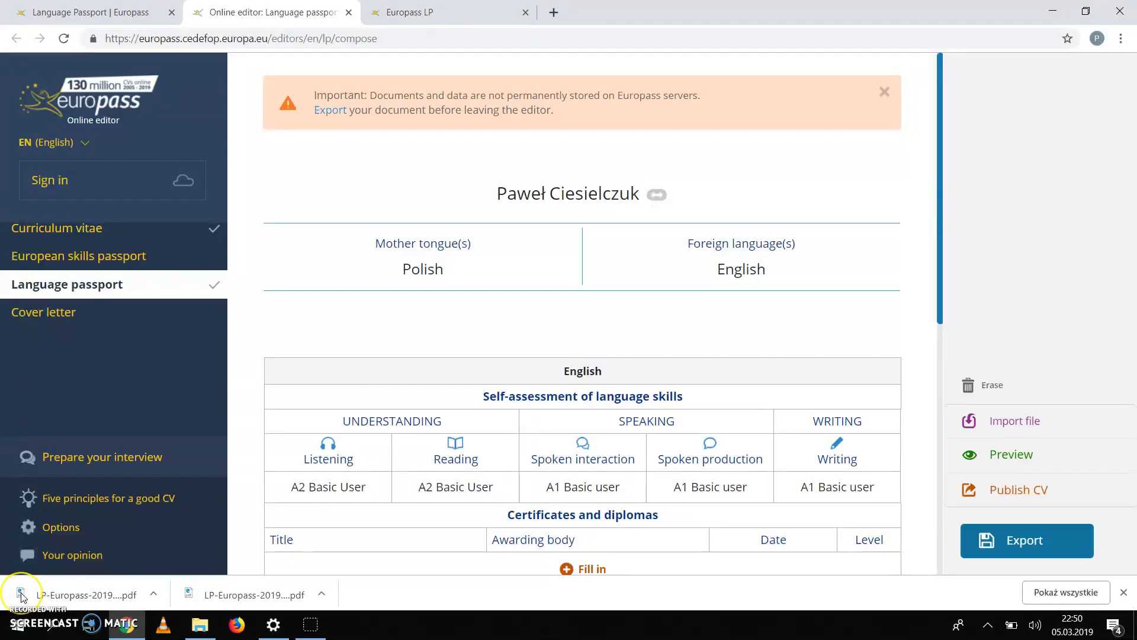